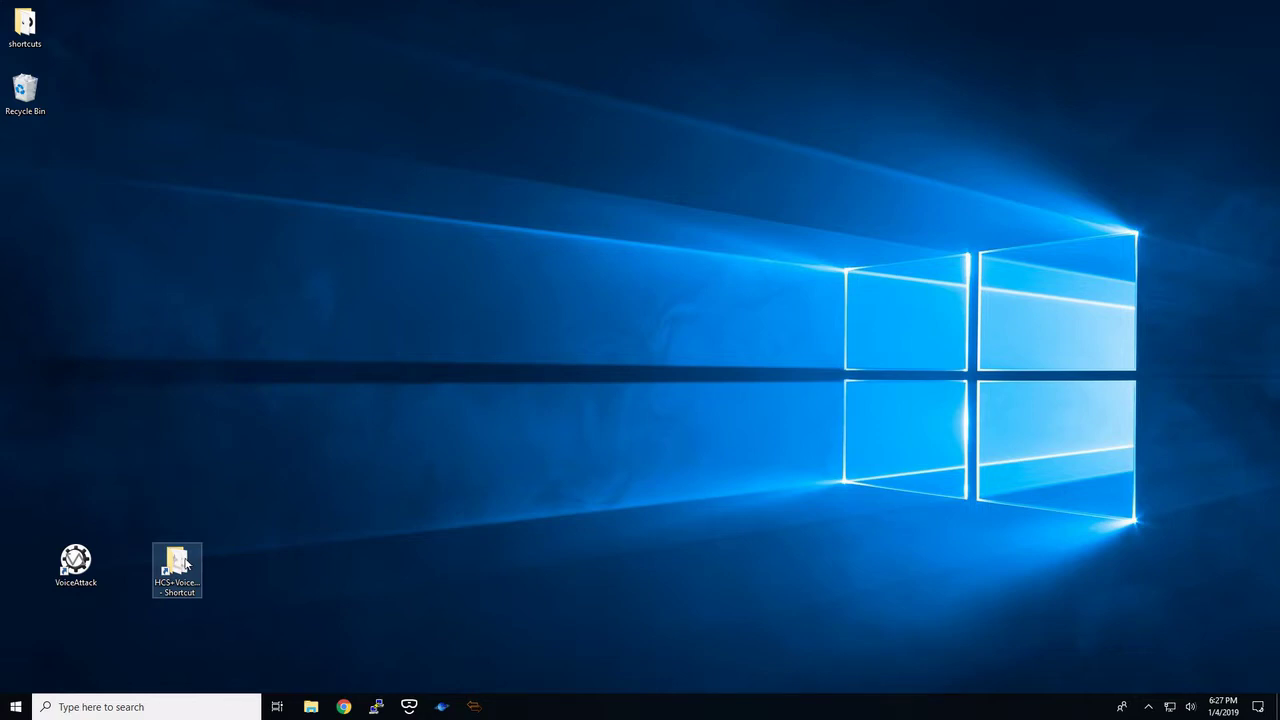
- Open the HCS VoicePacks folder from the desktop shortcut and open its Setup READ ME.rtf document
{"action": "double_click", "coordinate": [181, 565]}
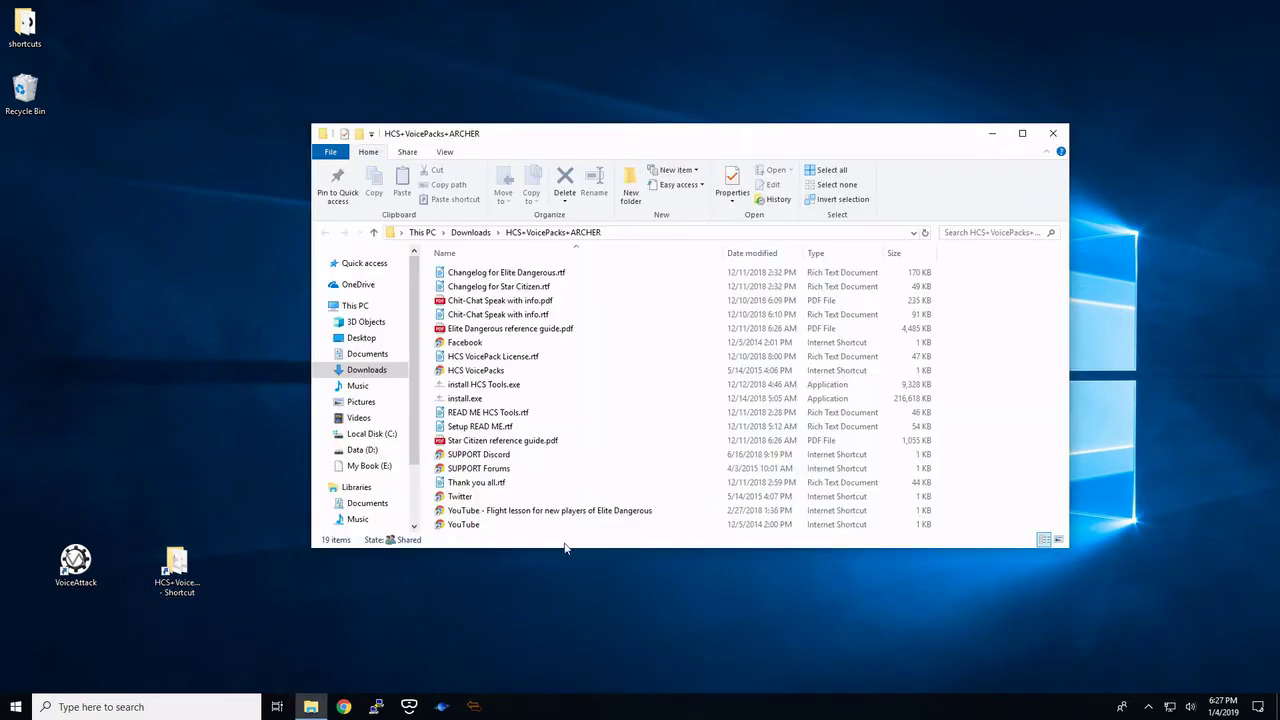
{"action": "left_click", "coordinate": [540, 328]}
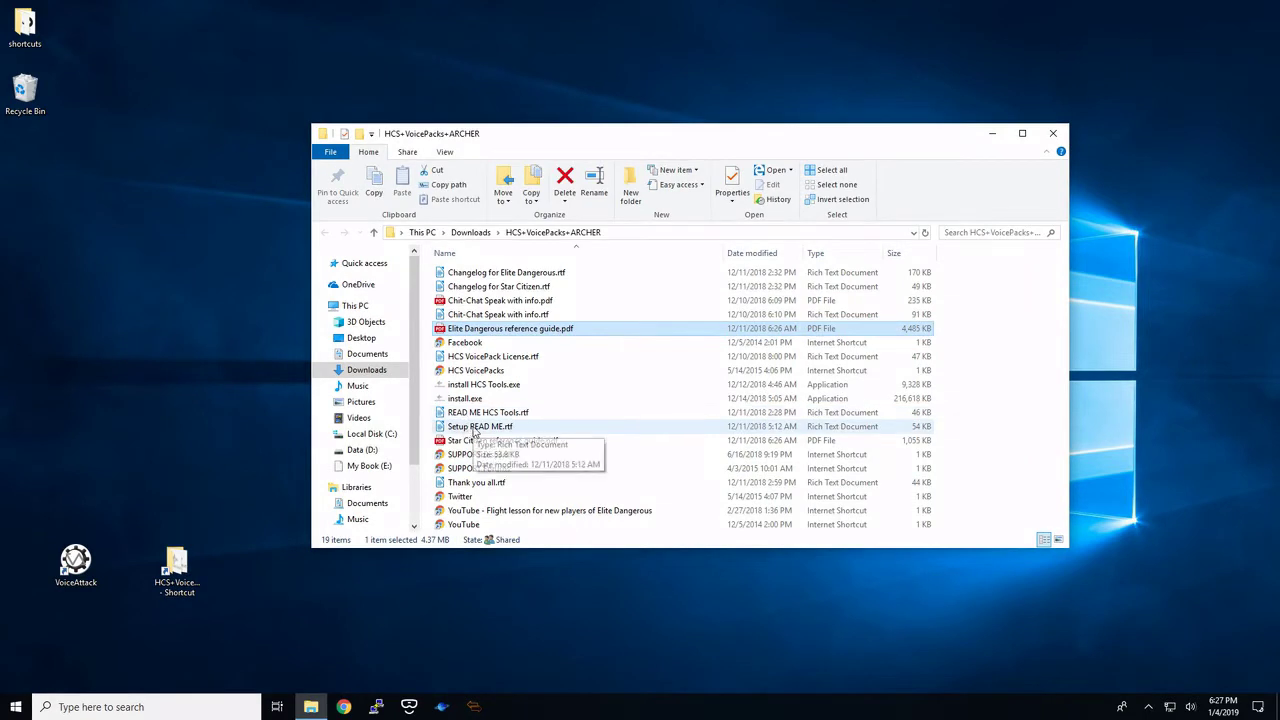
{"action": "double_click", "coordinate": [470, 427]}
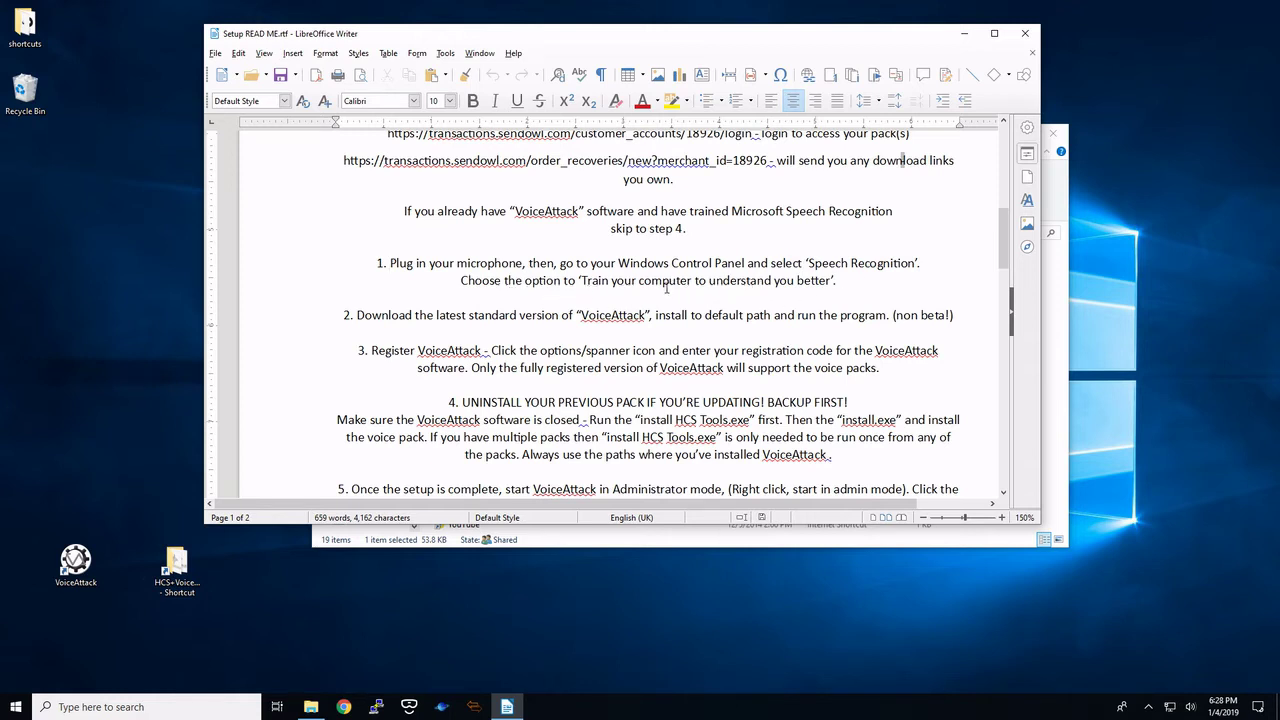
- Open the Speech Recognition settings in Control Panel and start the voice training that helps the computer better understand the speaker
{"action": "left_click", "coordinate": [165, 708]}
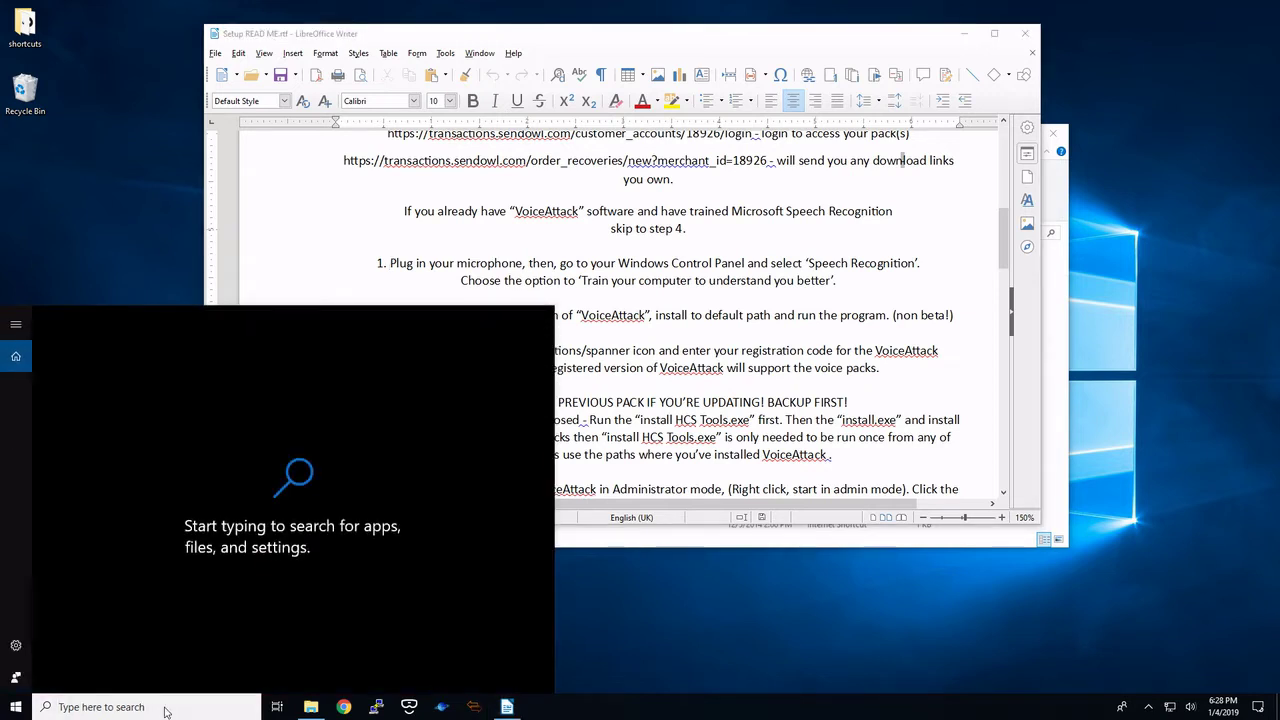
{"action": "type", "text": "contr"}
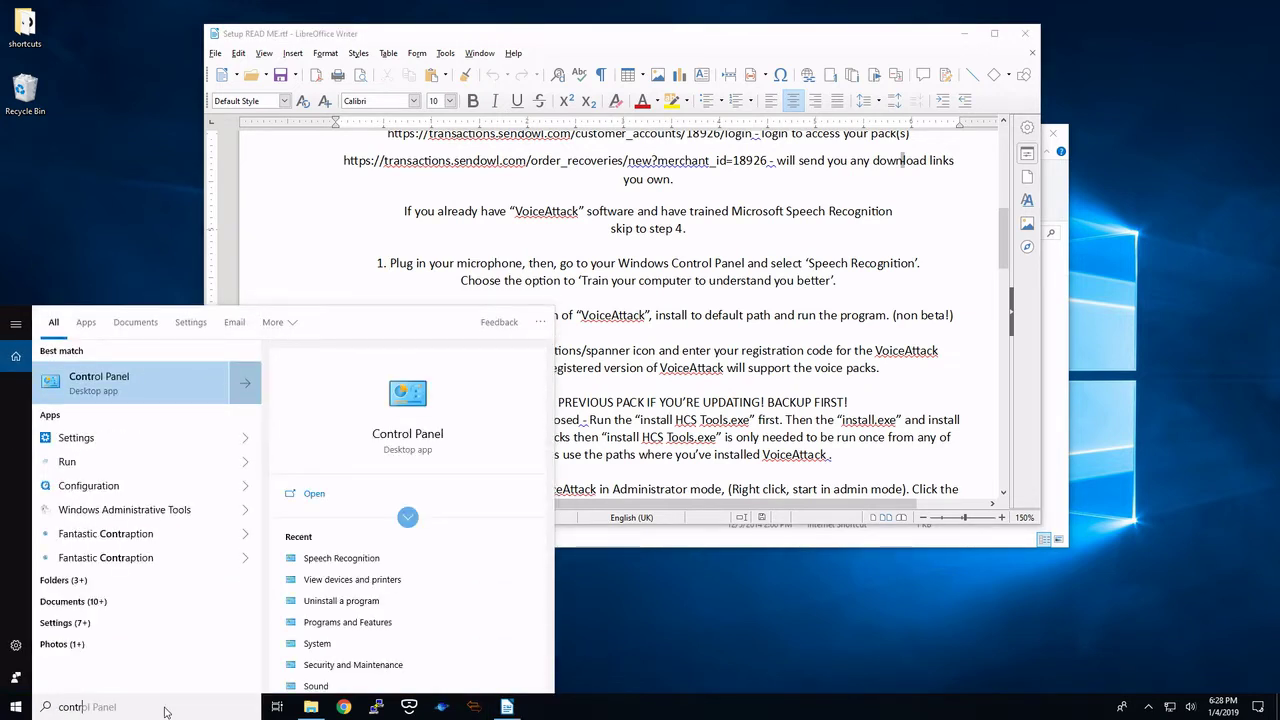
{"action": "left_click", "coordinate": [122, 388]}
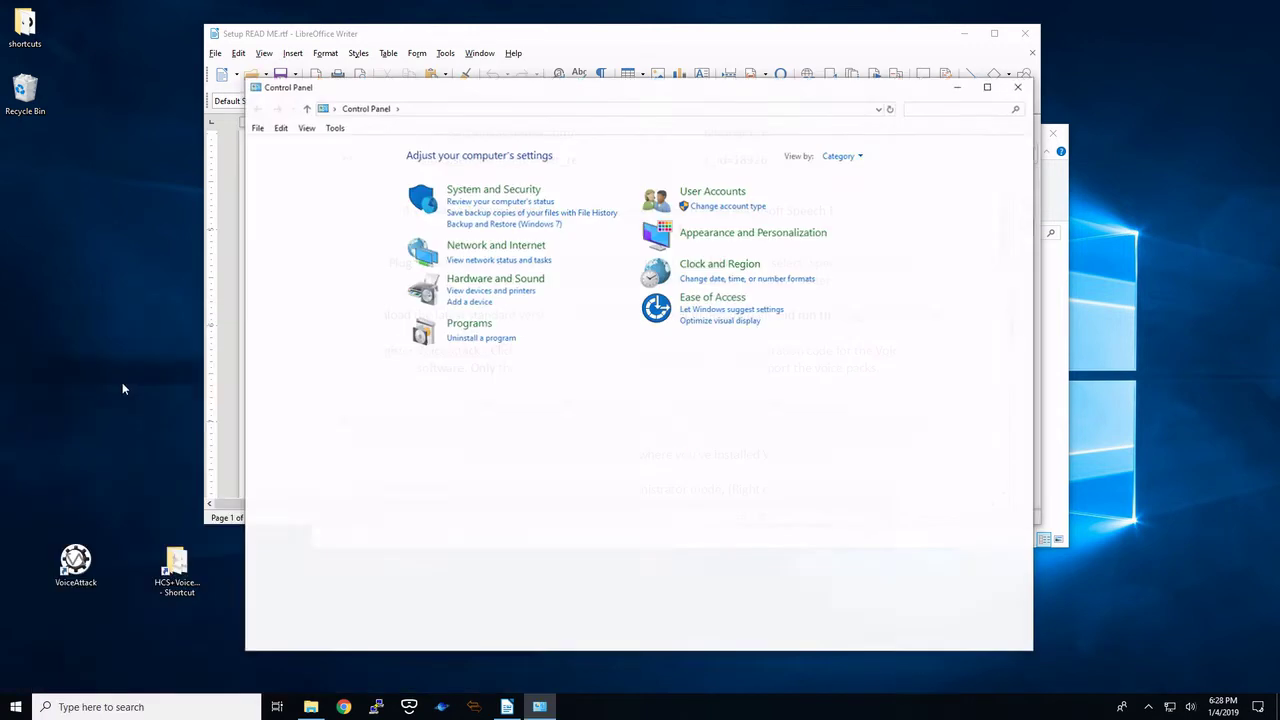
{"action": "left_click", "coordinate": [712, 299]}
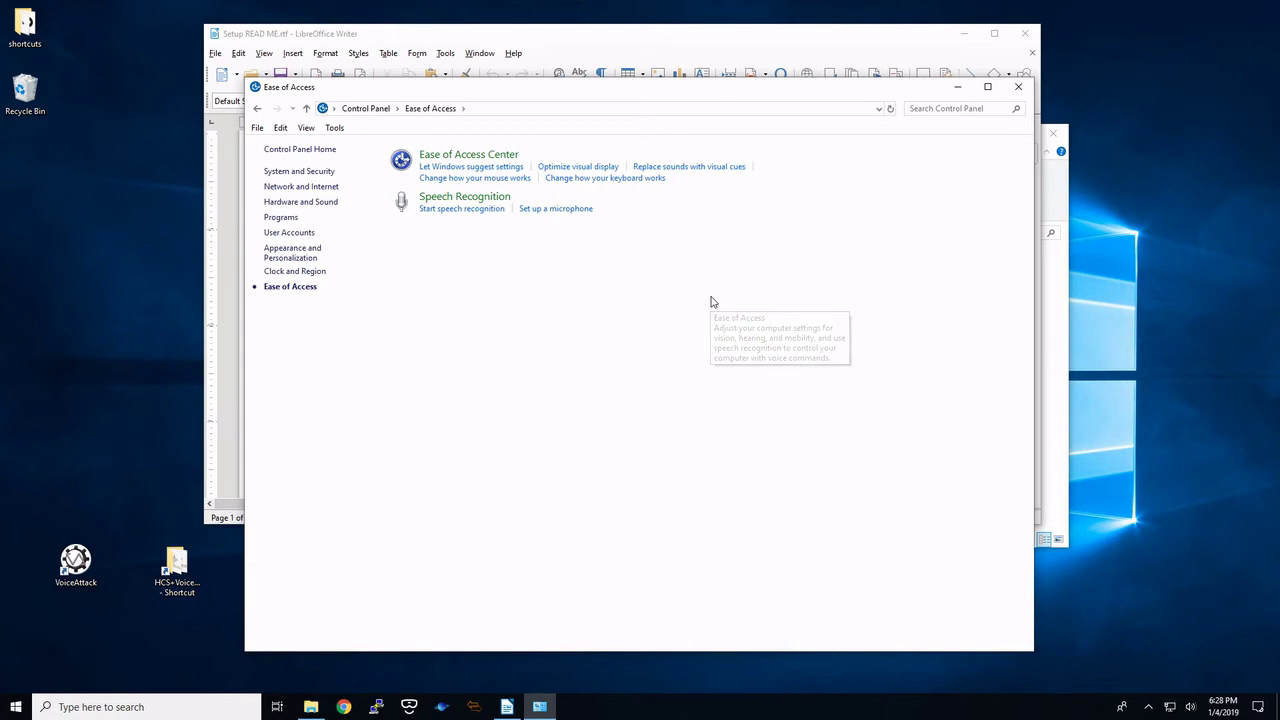
{"action": "left_click", "coordinate": [464, 200]}
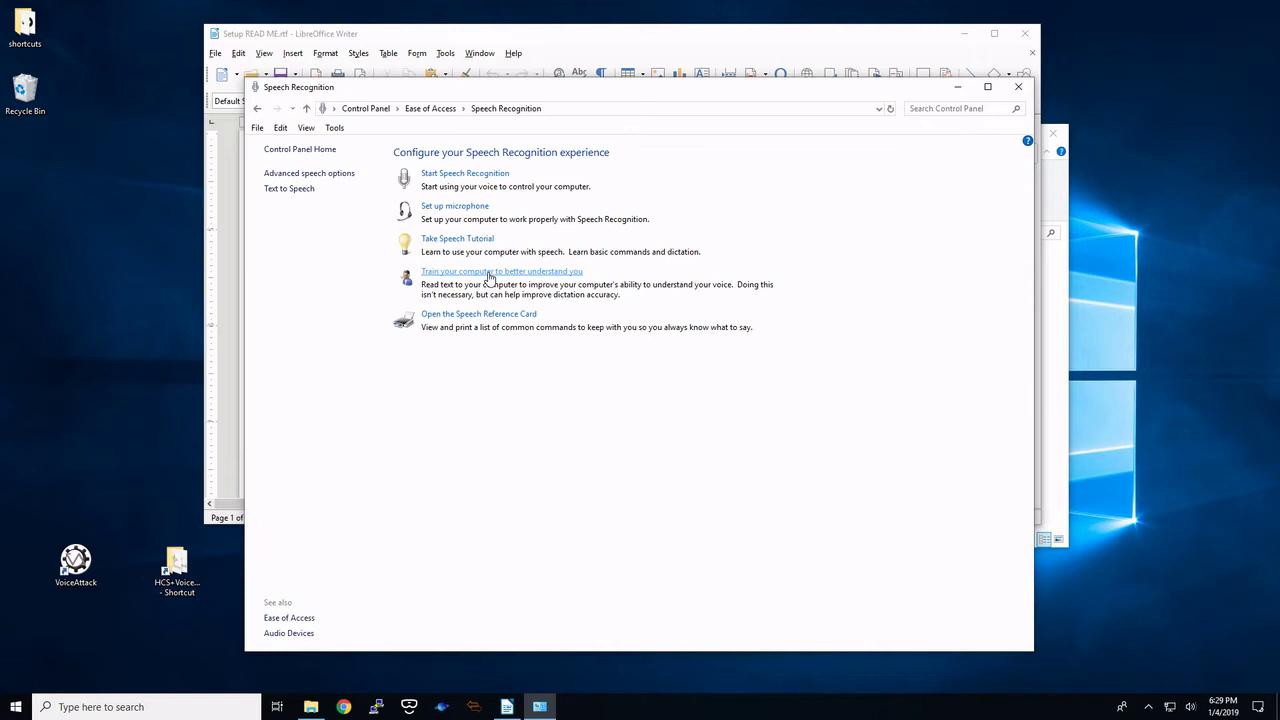
{"action": "left_click", "coordinate": [489, 275]}
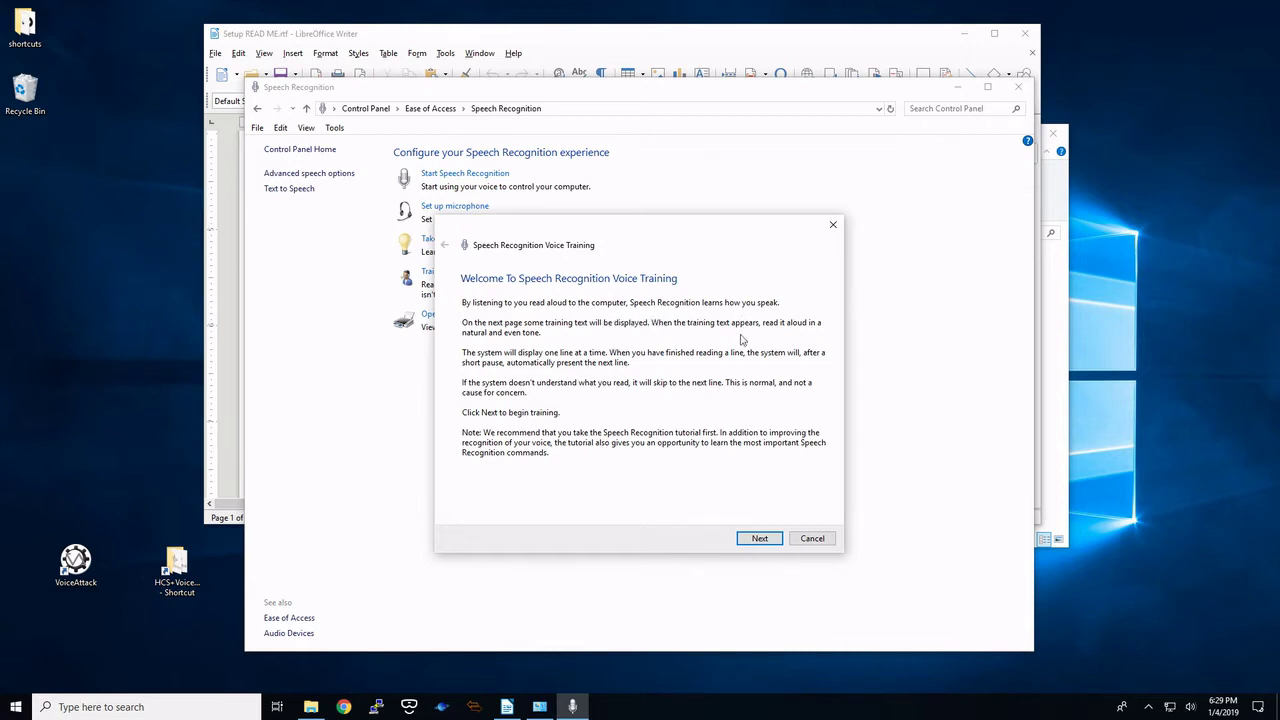
{"action": "left_click", "coordinate": [765, 539]}
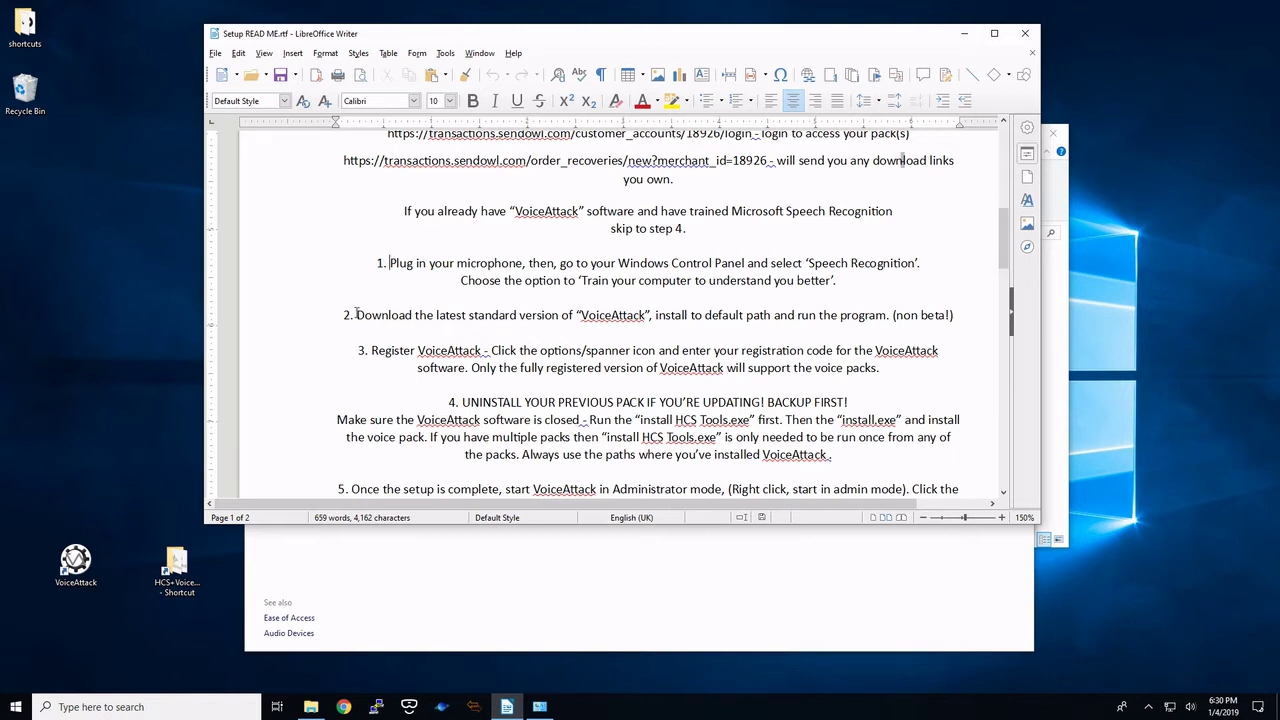
- Read steps 2 to 4 of the setup instructions on downloading and registering VoiceAttack and installing the voice pack
{"action": "left_click_drag", "start_coordinate": [356, 313], "coordinate": [476, 315]}
{"action": "left_click", "coordinate": [517, 315]}
{"action": "scroll", "coordinate": [601, 316], "scroll_direction": "down", "scroll_amount": 1}
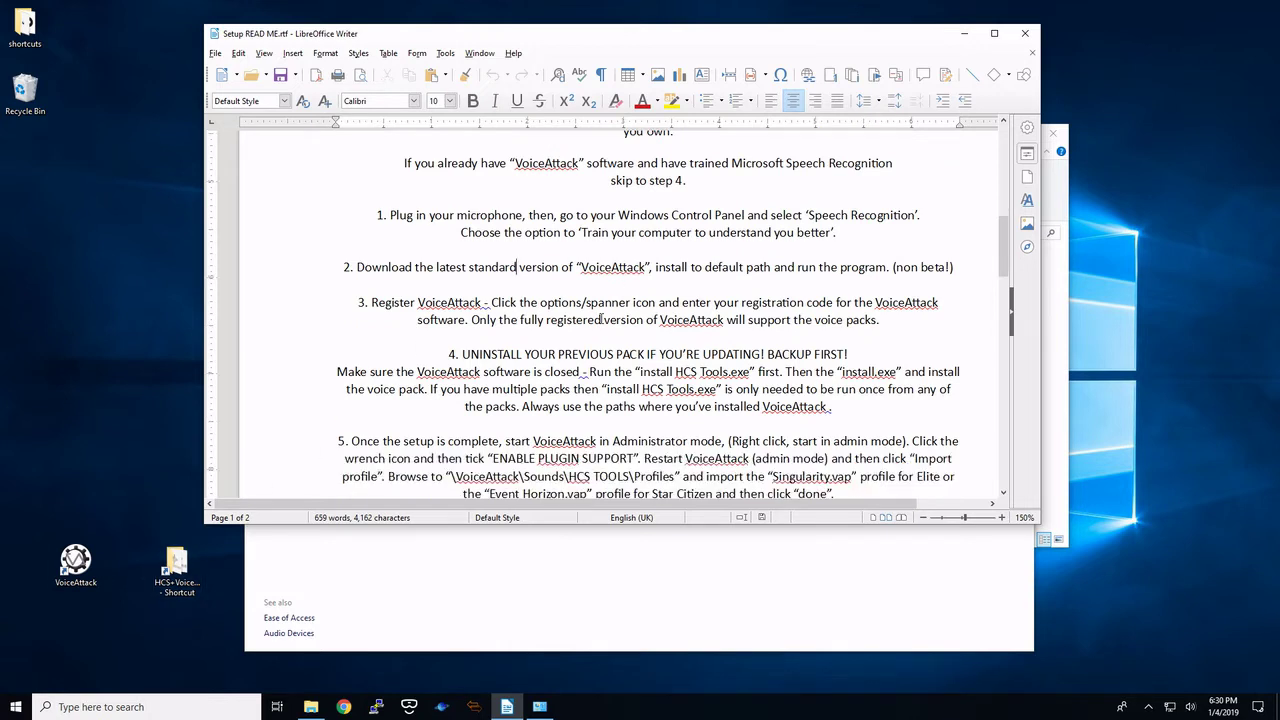
{"action": "right_click", "coordinate": [95, 565]}
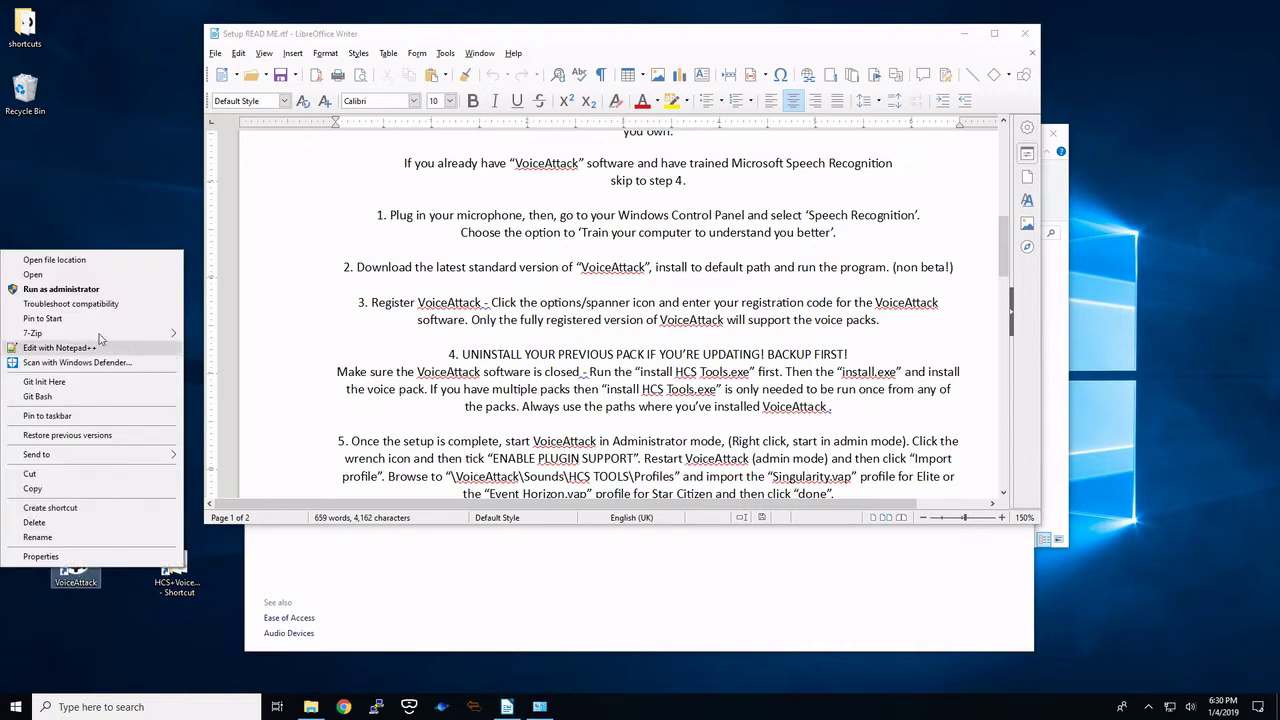
{"action": "left_click", "coordinate": [516, 288]}
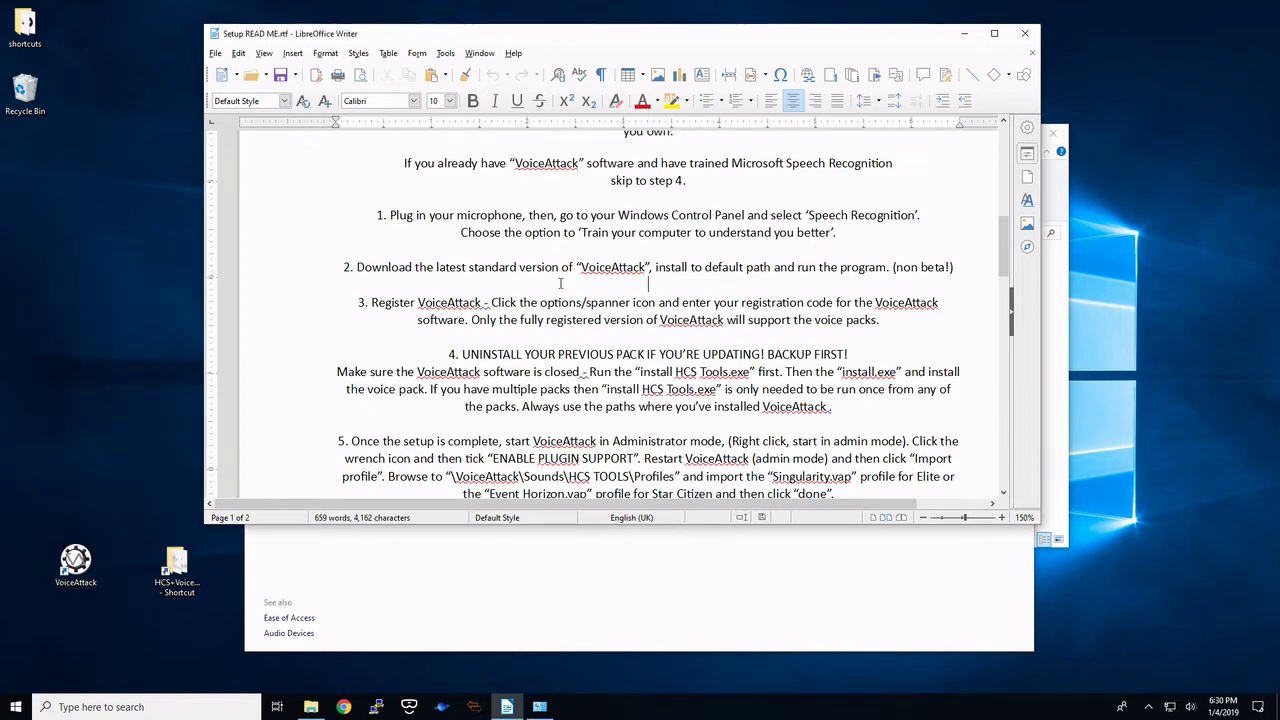
{"action": "left_click_drag", "start_coordinate": [371, 303], "coordinate": [485, 303]}
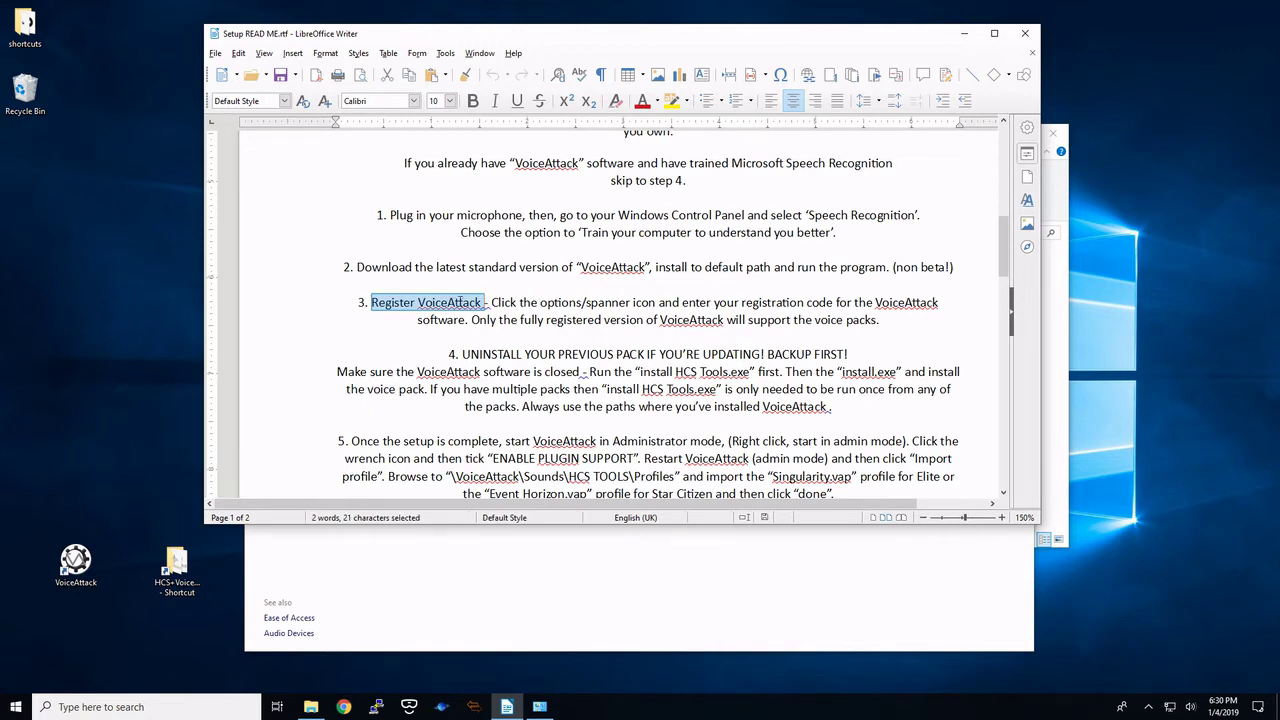
{"action": "scroll", "coordinate": [688, 308], "scroll_direction": "down", "scroll_amount": 1}
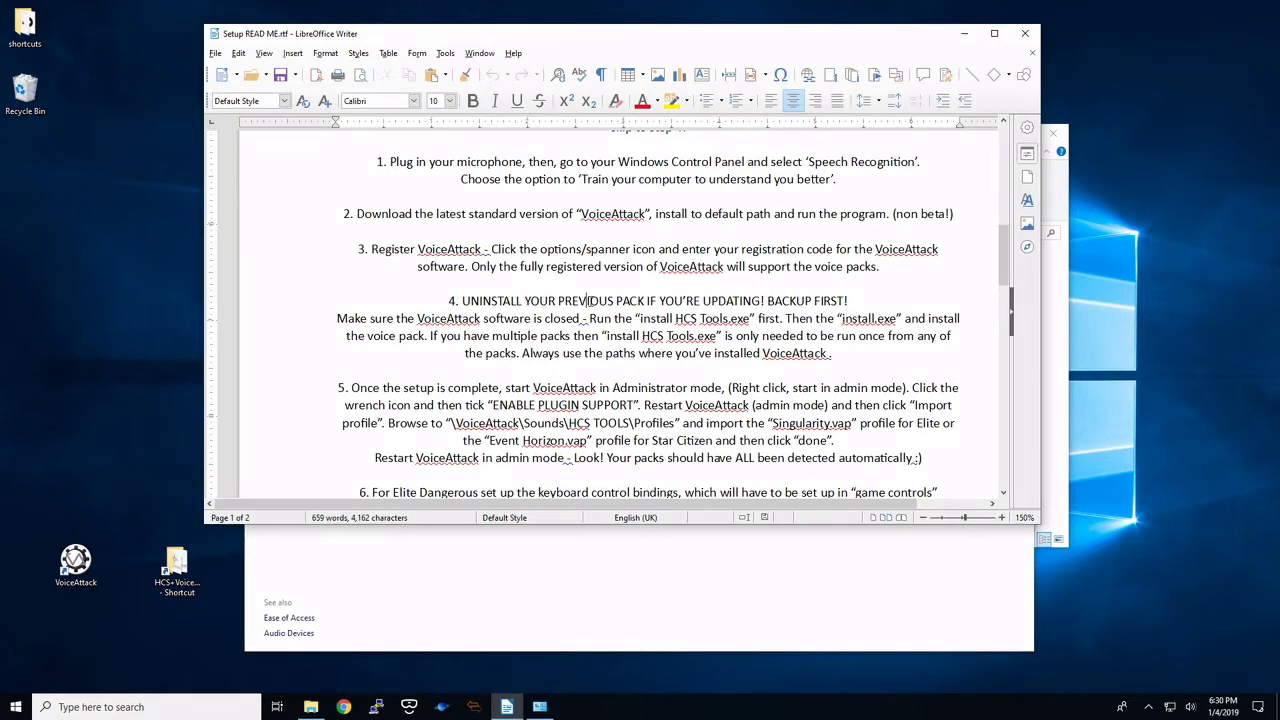
{"action": "scroll", "coordinate": [536, 302], "scroll_direction": "down", "scroll_amount": 1}
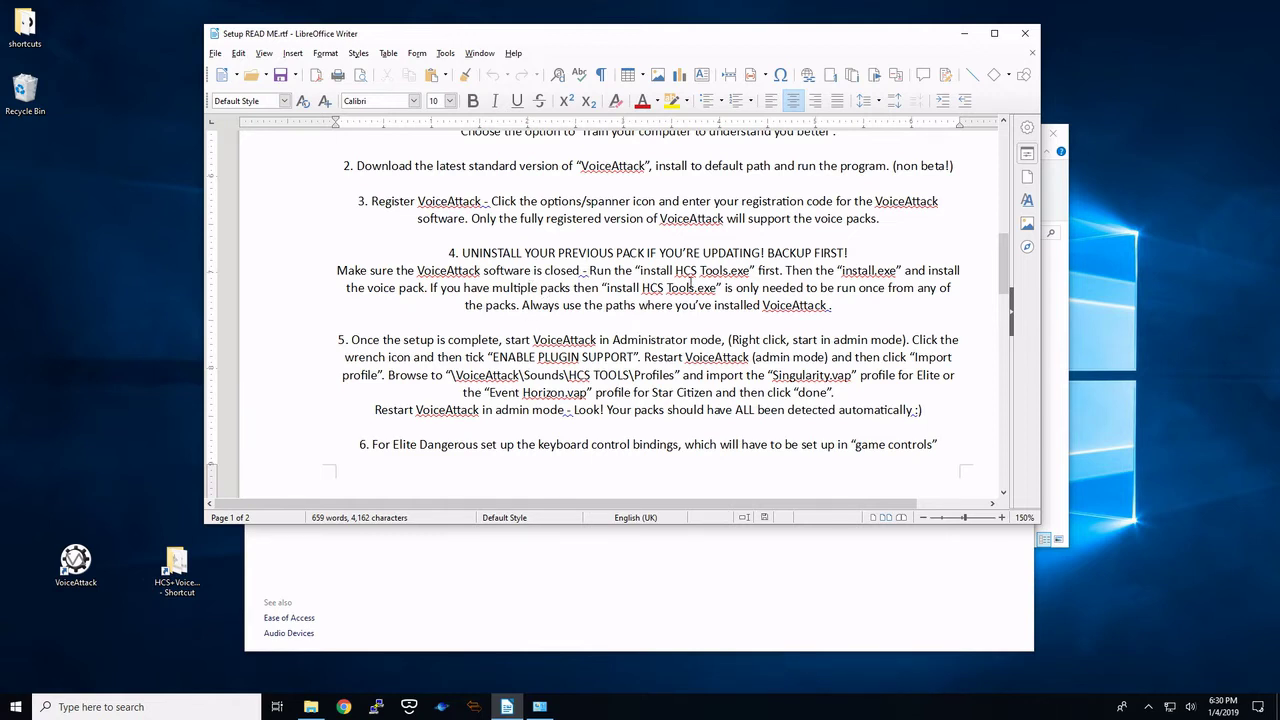
- Shift the Setup READ ME document aside and close the Speech Recognition window to uncover the voice pack folder
{"action": "left_click_drag", "start_coordinate": [763, 47], "coordinate": [632, 47]}
{"action": "left_click", "coordinate": [930, 88]}
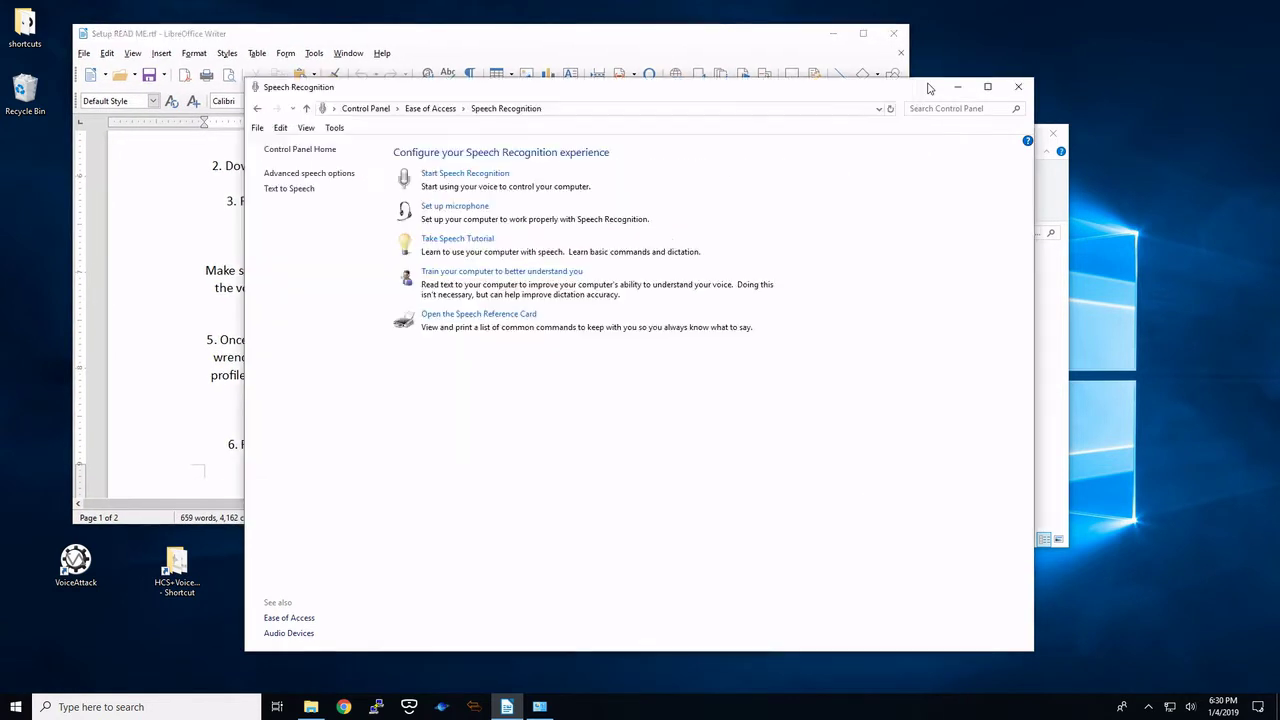
{"action": "left_click", "coordinate": [1018, 87]}
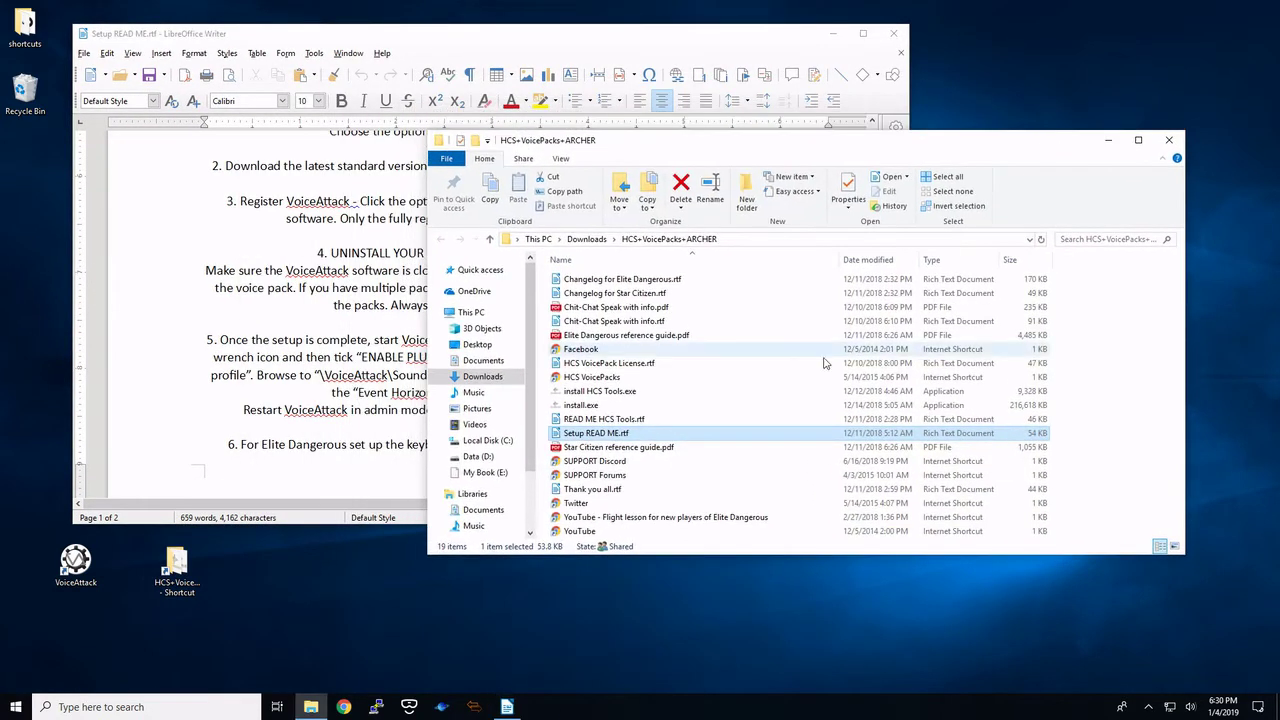
- Locate install HCS Tools.exe and install.exe in the voice pack folder and check them against step 4 of the setup instructions
{"action": "left_click", "coordinate": [600, 394]}
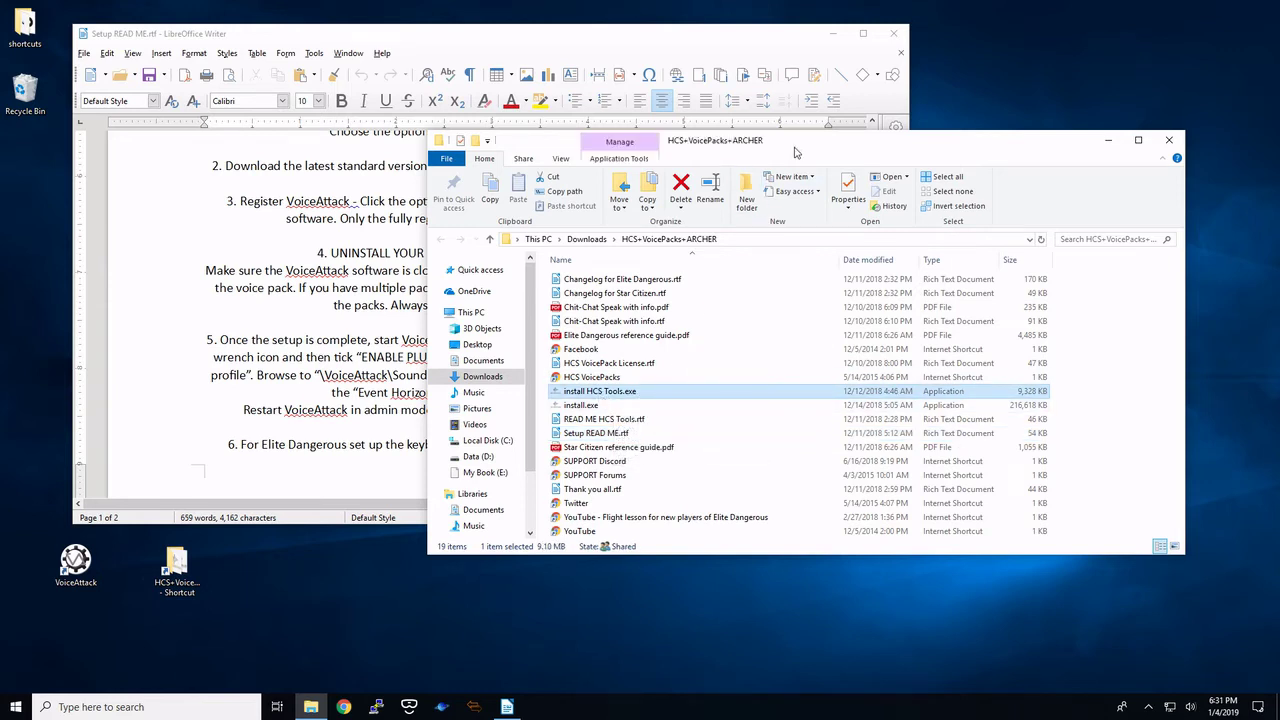
{"action": "left_click_drag", "start_coordinate": [800, 142], "coordinate": [846, 132]}
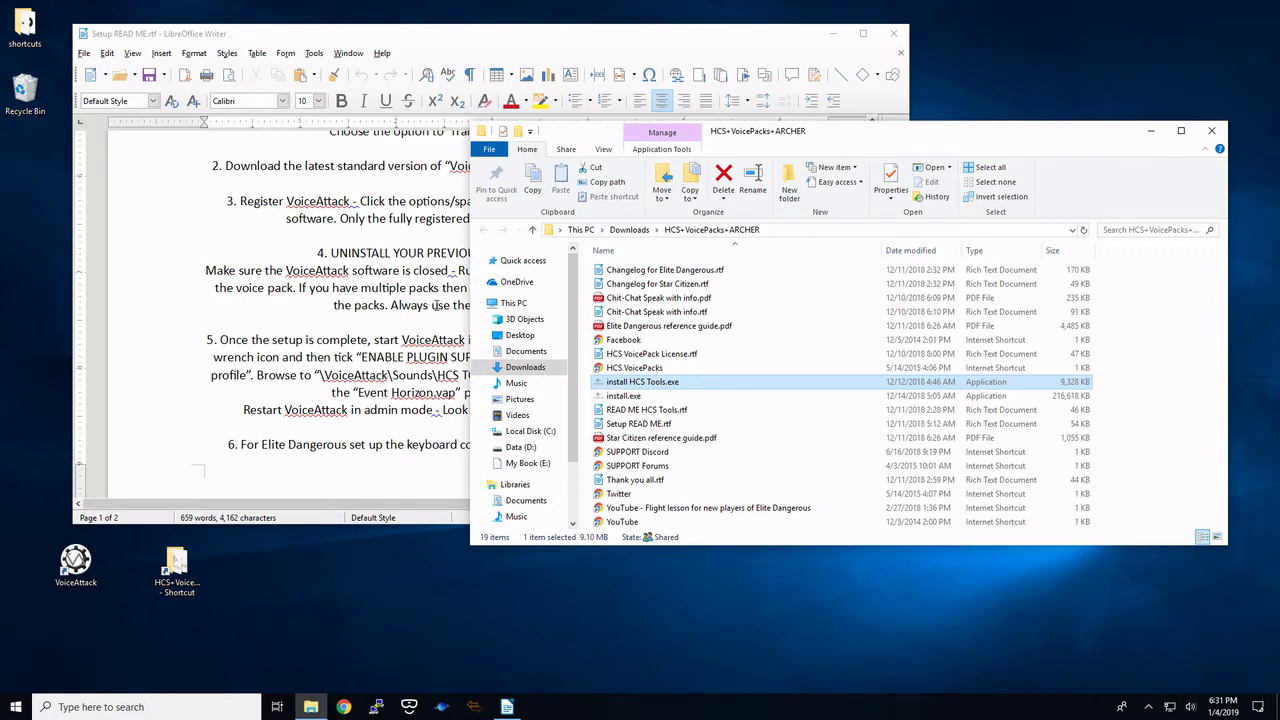
{"action": "left_click", "coordinate": [436, 305]}
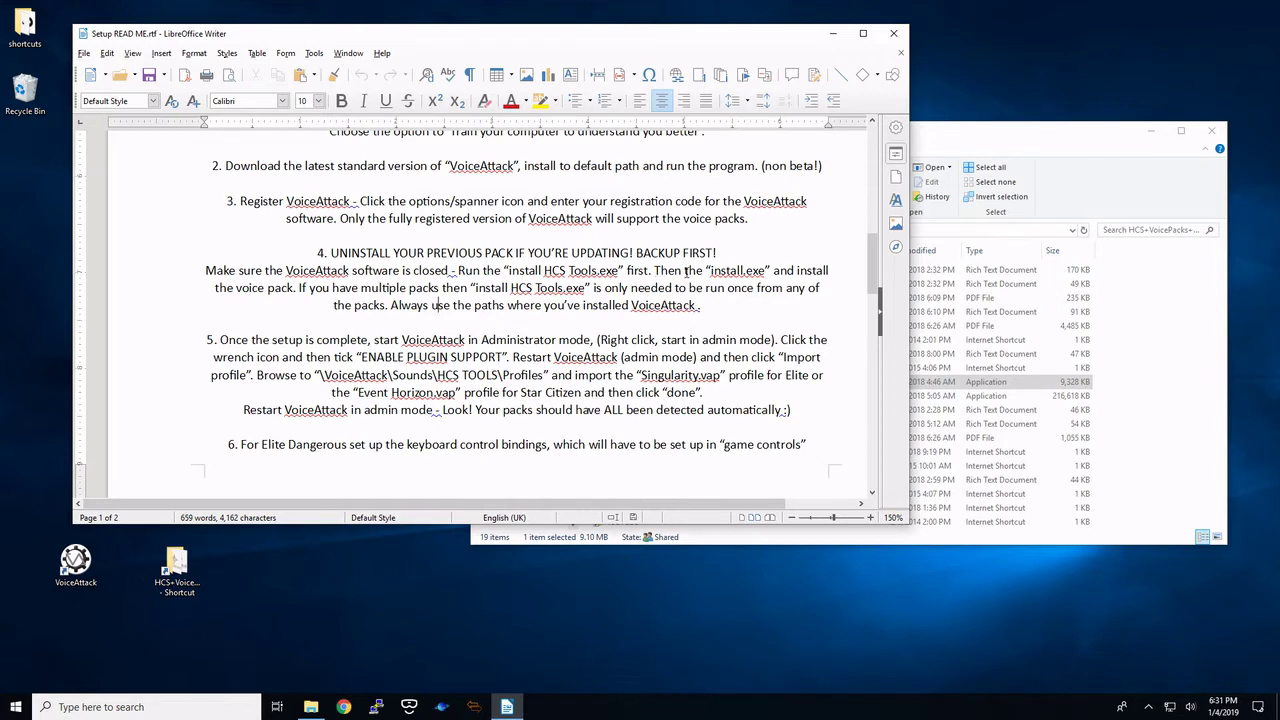
{"action": "left_click", "coordinate": [963, 138]}
{"action": "left_click", "coordinate": [630, 396]}
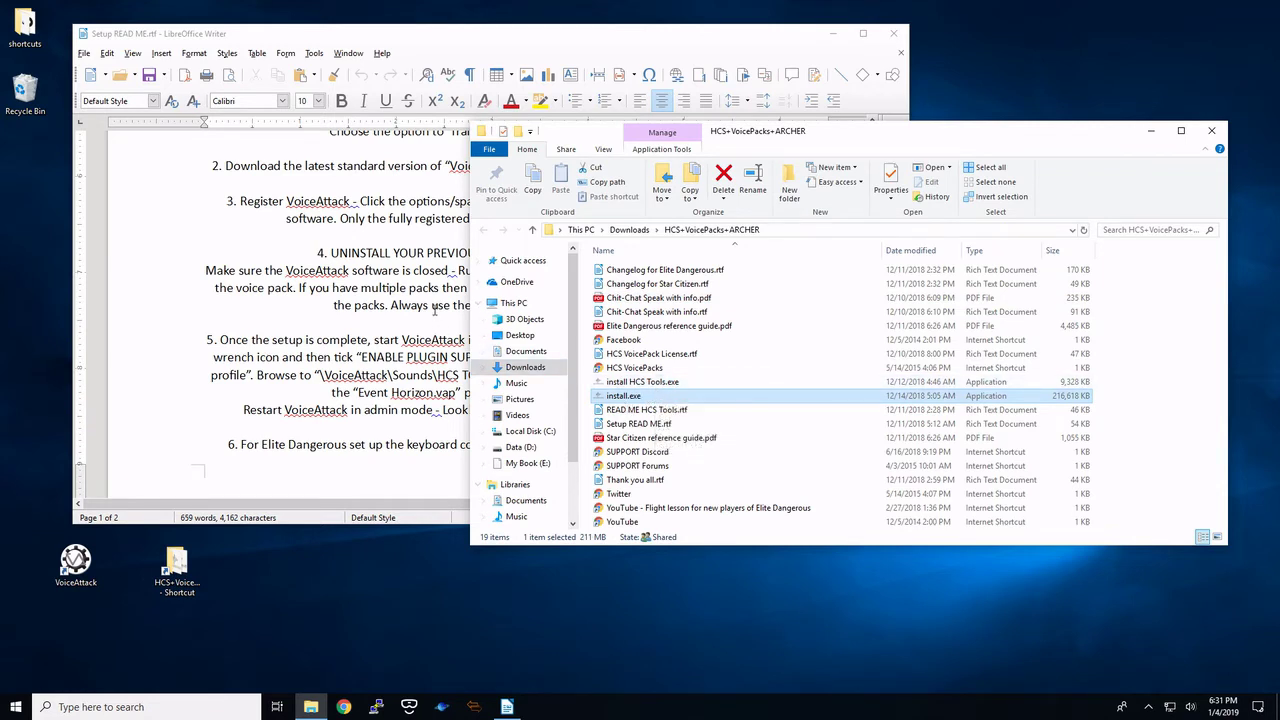
{"action": "left_click", "coordinate": [433, 305]}
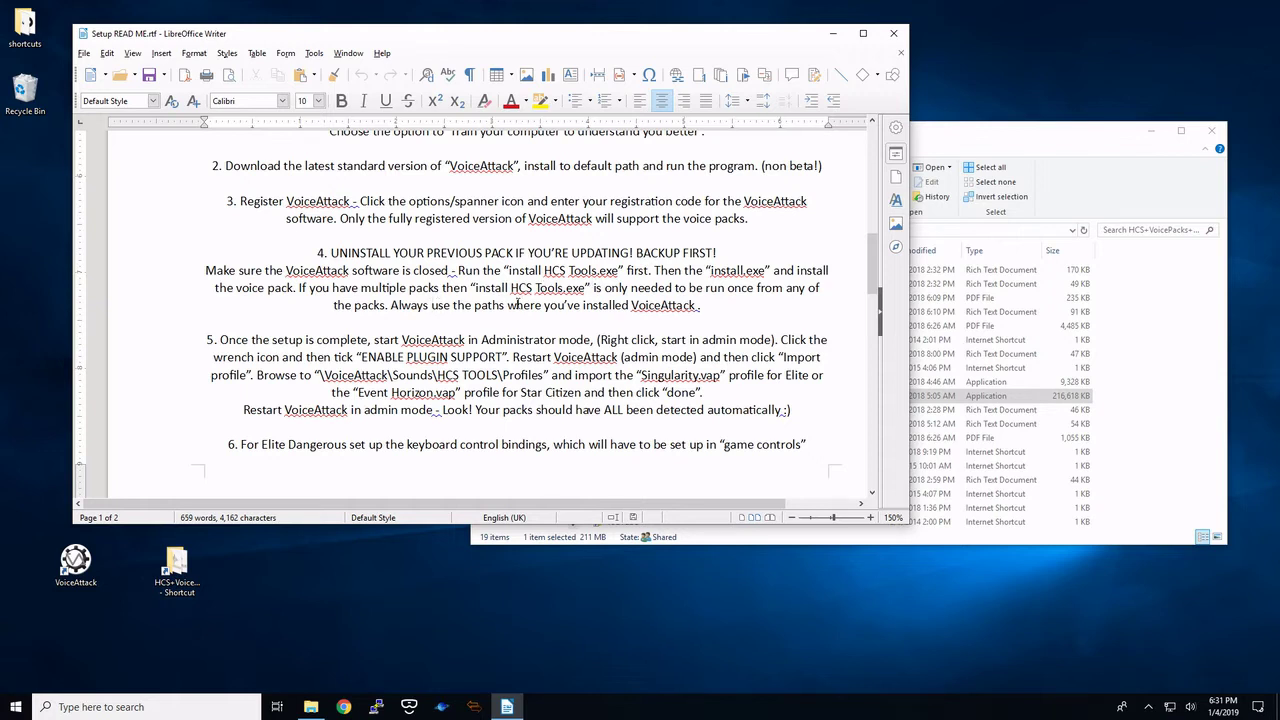
{"action": "scroll", "coordinate": [514, 307], "scroll_direction": "down", "scroll_amount": 1}
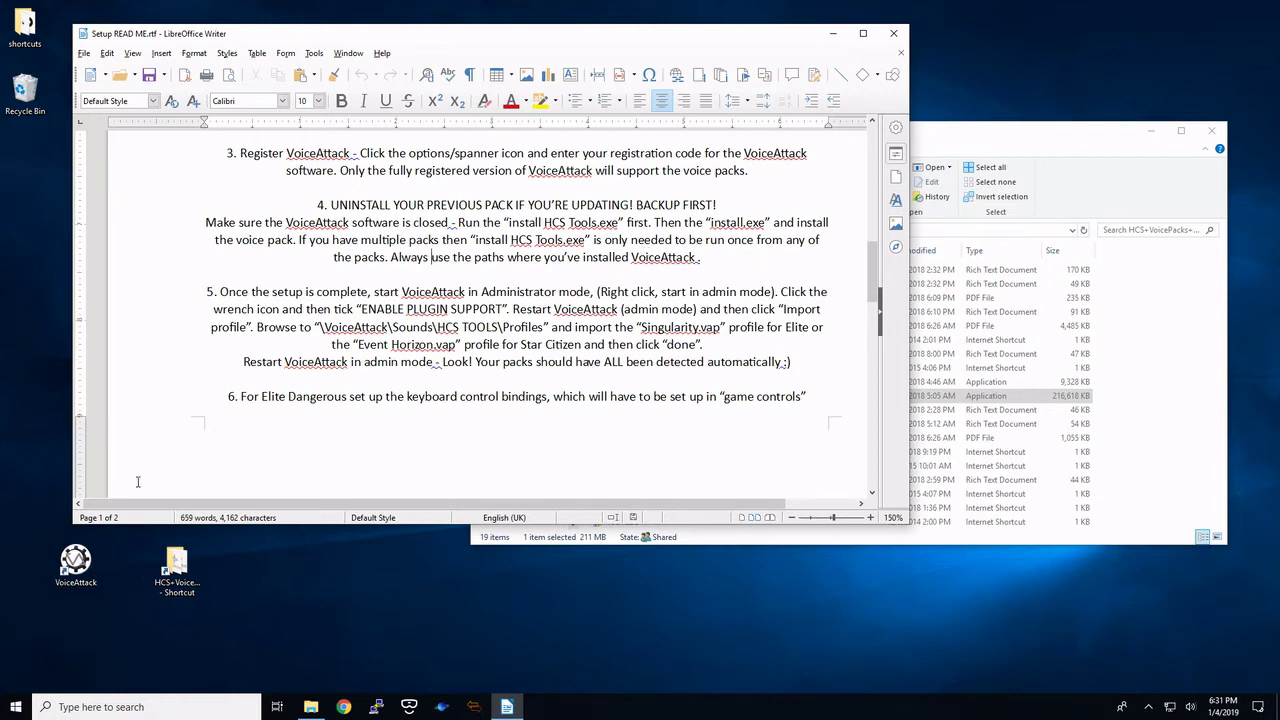
- Look up VoiceAttack's installation folder through the desktop shortcut's properties, then close the folder and the properties
{"action": "right_click", "coordinate": [80, 573]}
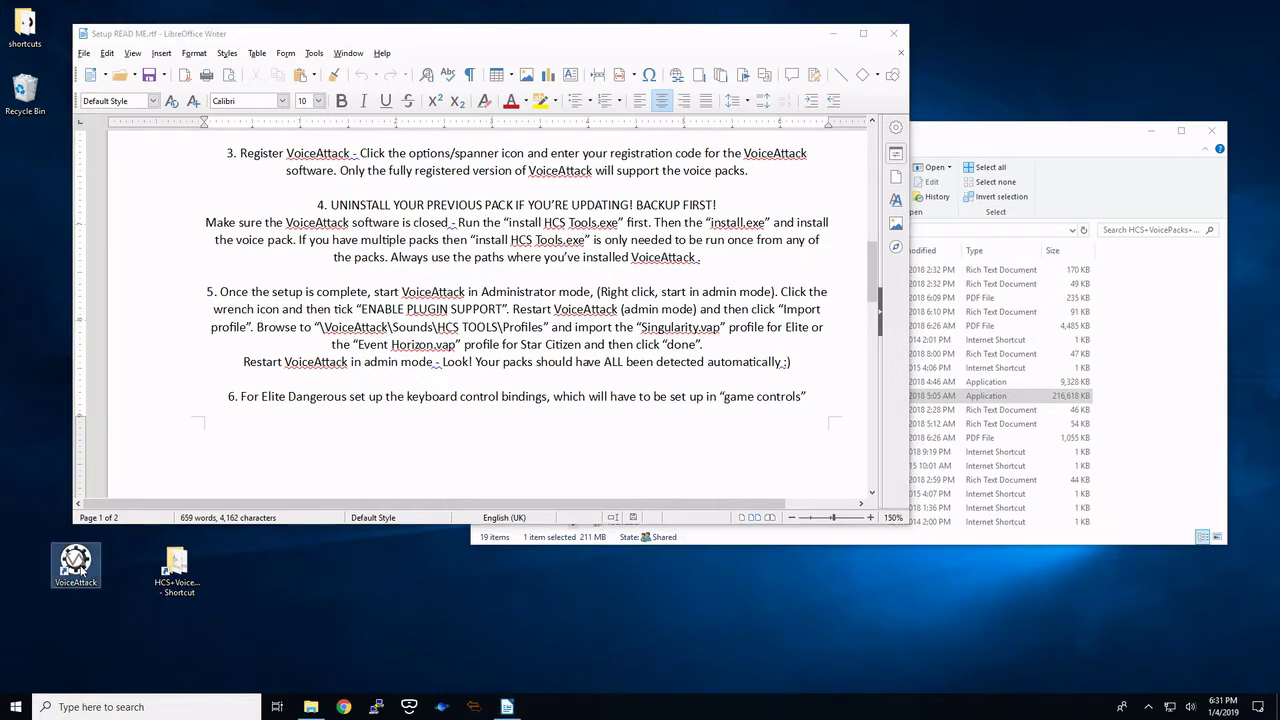
{"action": "left_click", "coordinate": [41, 554]}
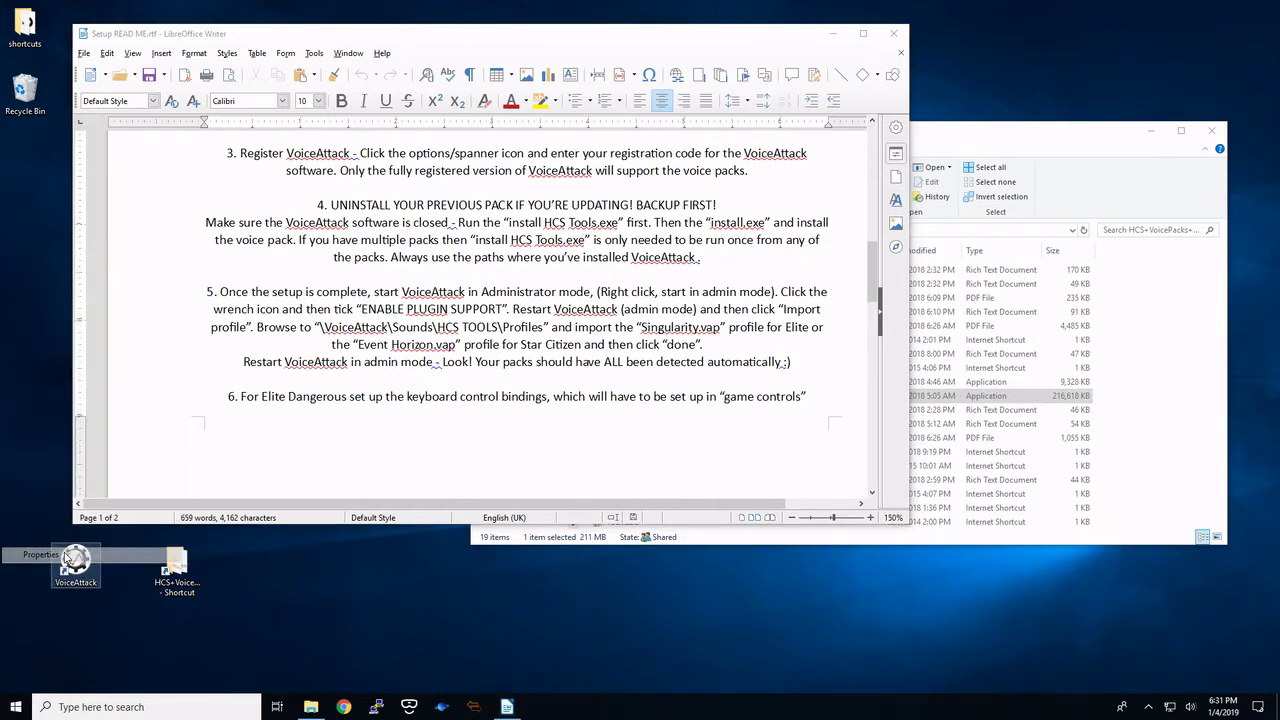
{"action": "left_click", "coordinate": [140, 578]}
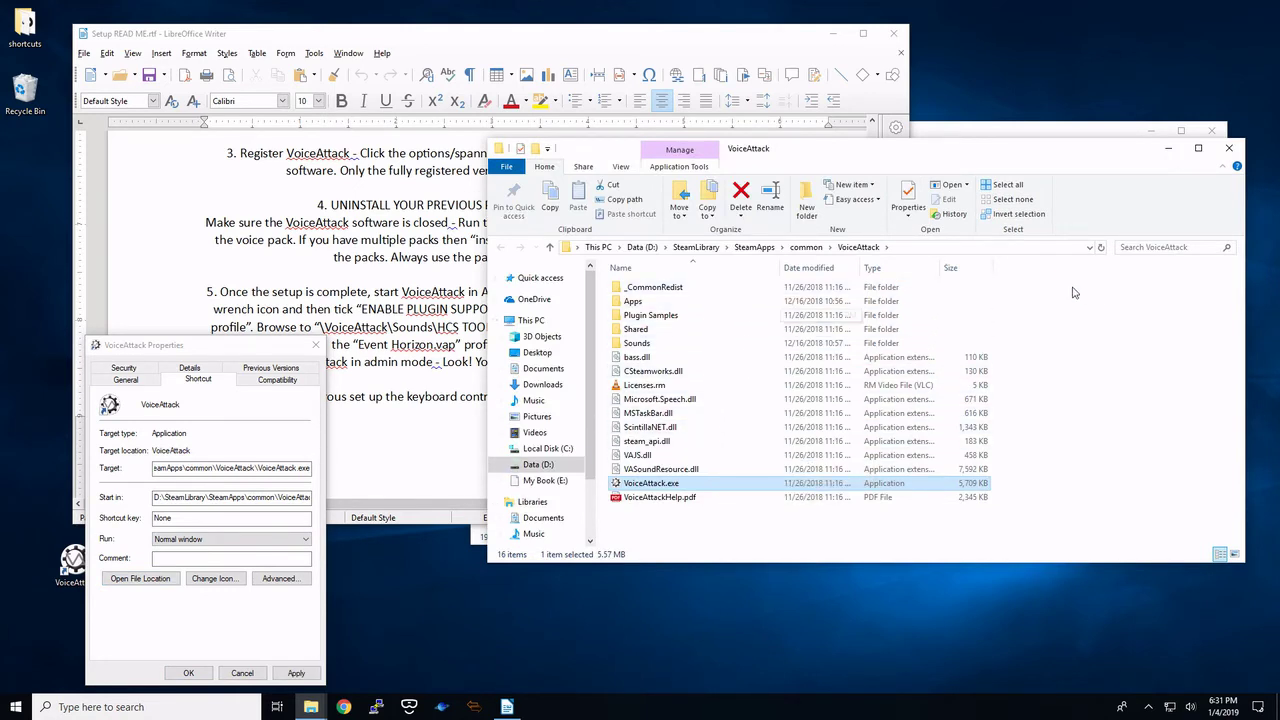
{"action": "left_click", "coordinate": [1229, 150]}
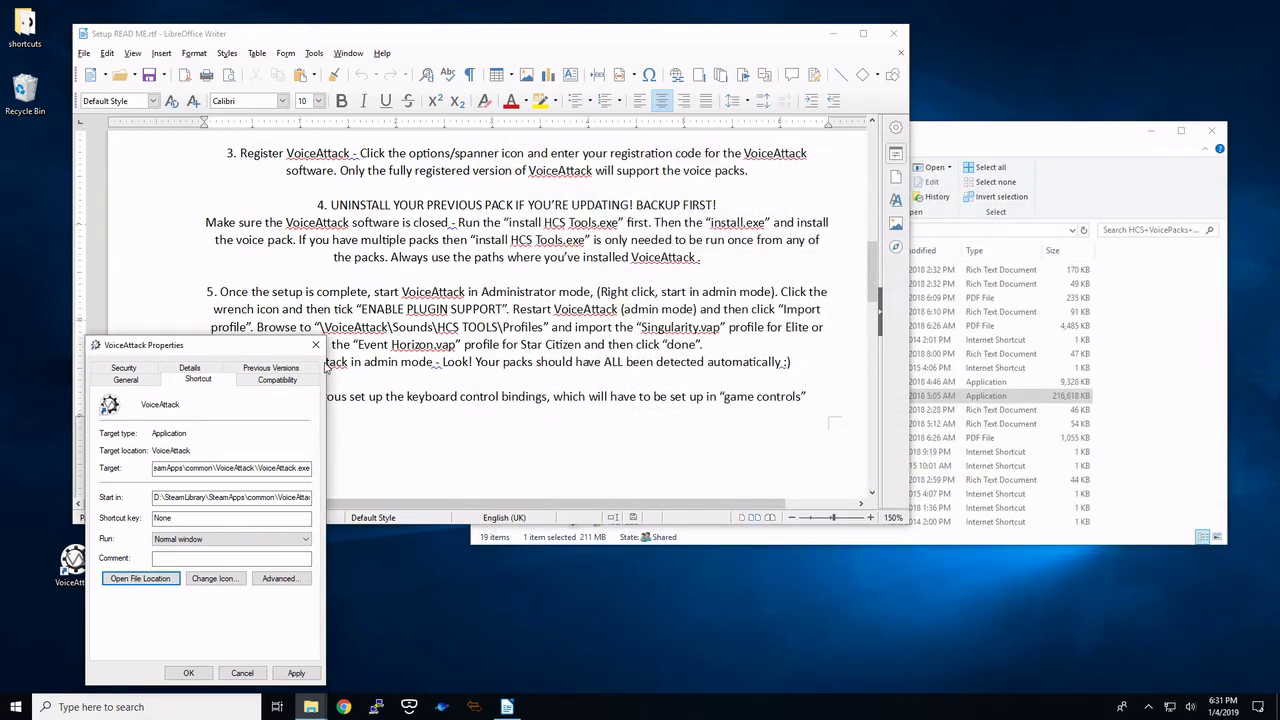
{"action": "left_click", "coordinate": [316, 345]}
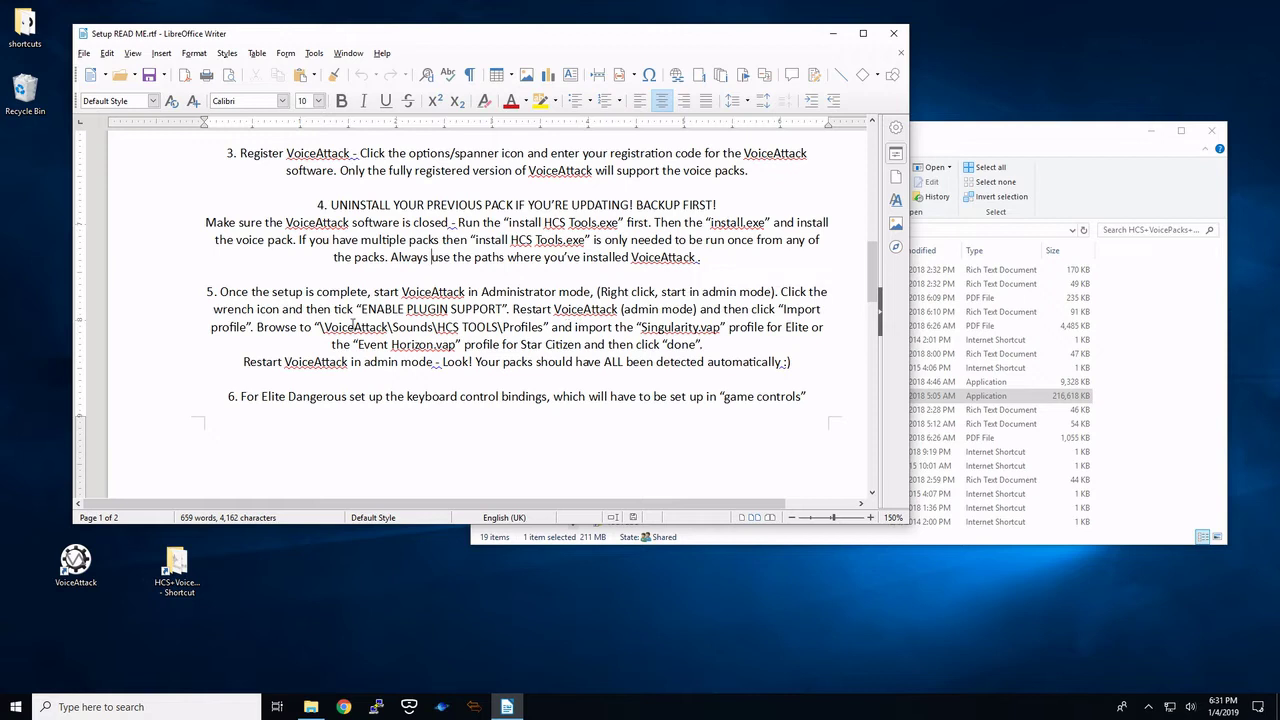
- Move the setup instructions clear of the desktop shortcuts and start VoiceAttack as administrator
{"action": "scroll", "coordinate": [503, 318], "scroll_direction": "down", "scroll_amount": 1}
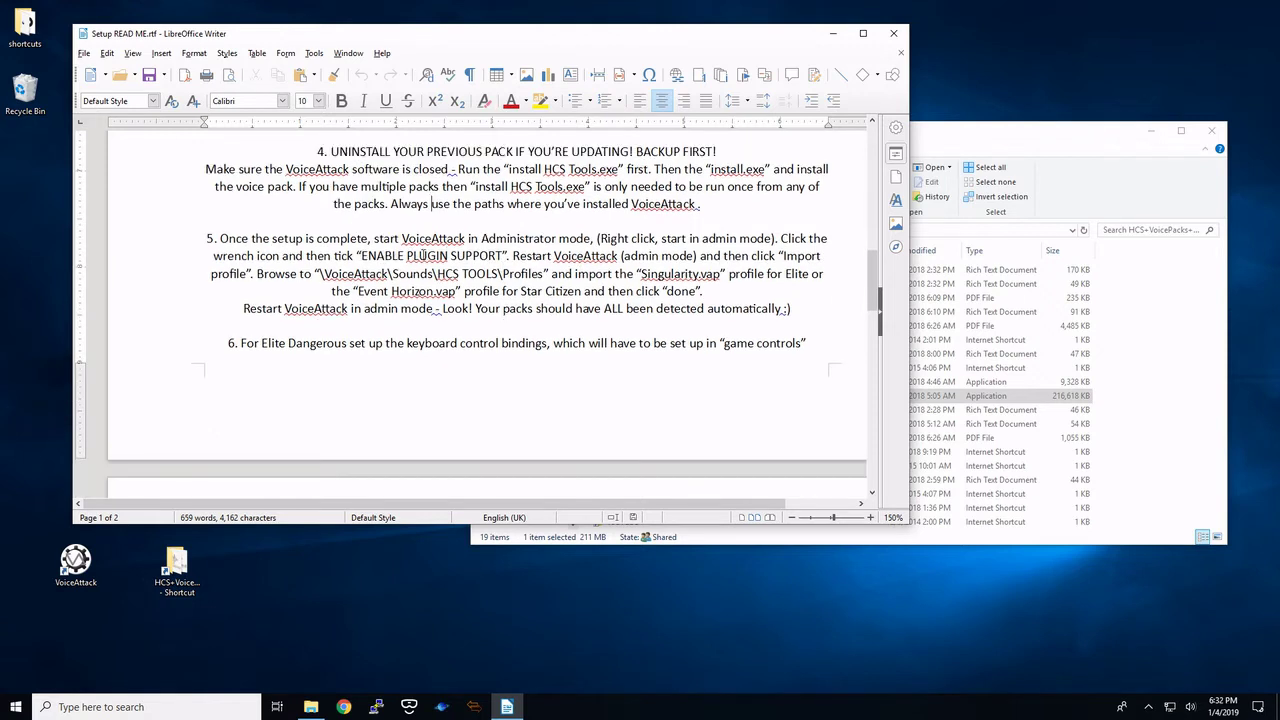
{"action": "left_click_drag", "start_coordinate": [600, 42], "coordinate": [819, 33]}
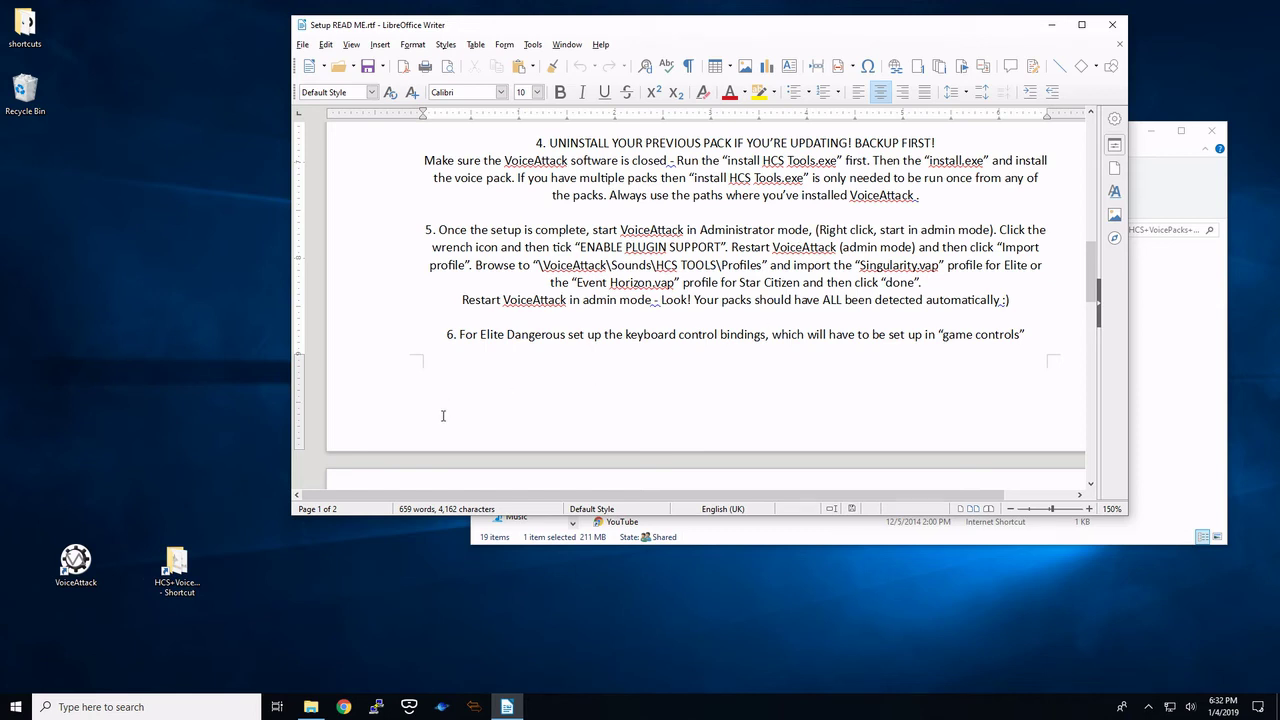
{"action": "right_click", "coordinate": [84, 563]}
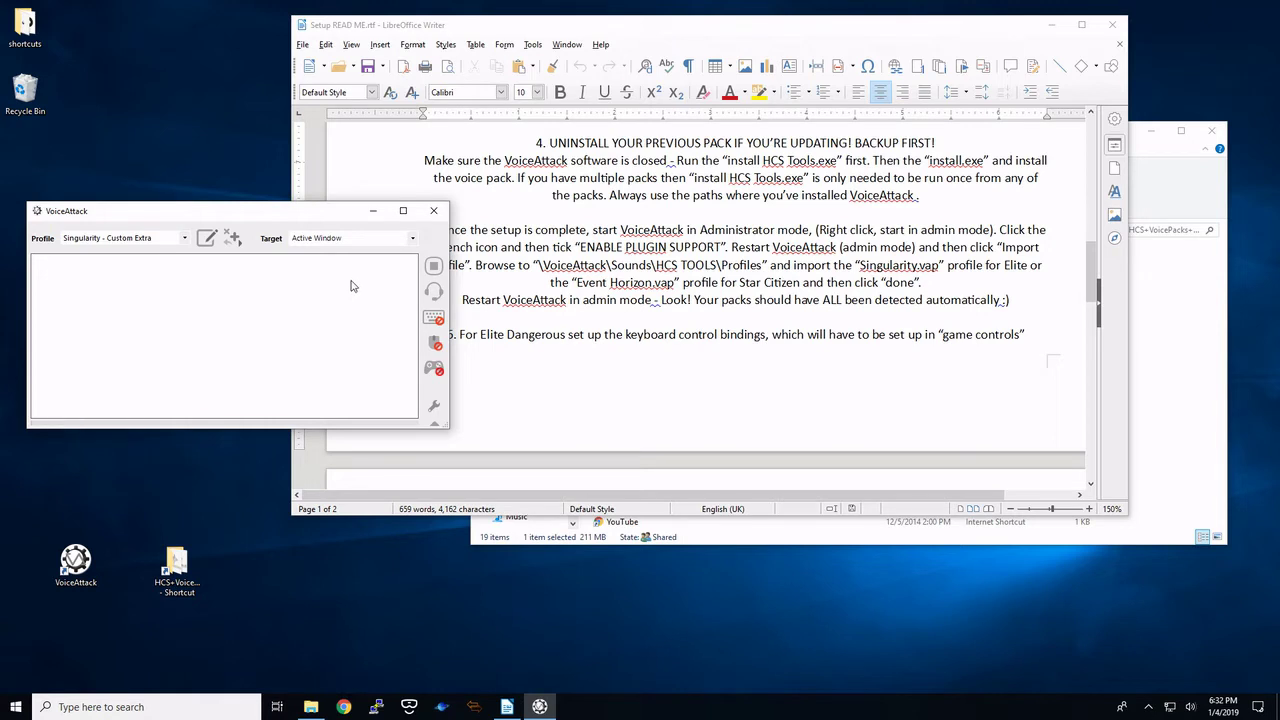
- Enable plugin support in VoiceAttack's general options and accept the warning about enabling plugins
{"action": "left_click", "coordinate": [434, 408]}
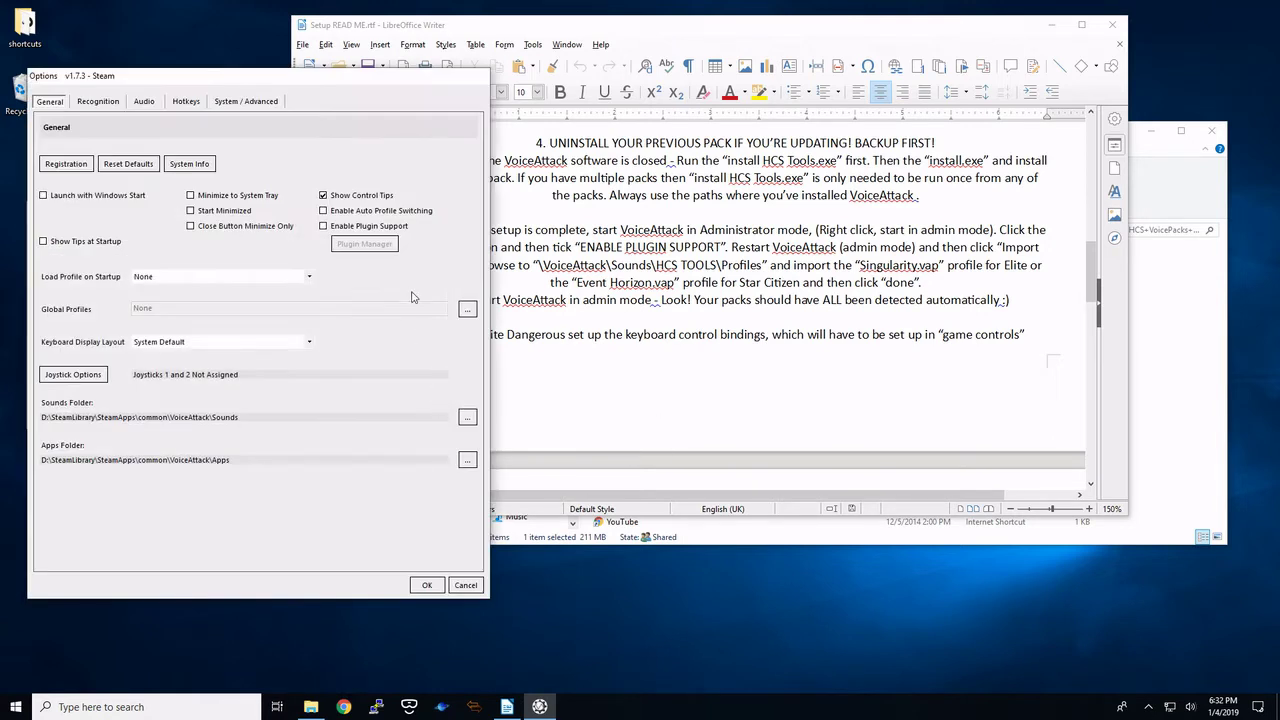
{"action": "left_click", "coordinate": [323, 226]}
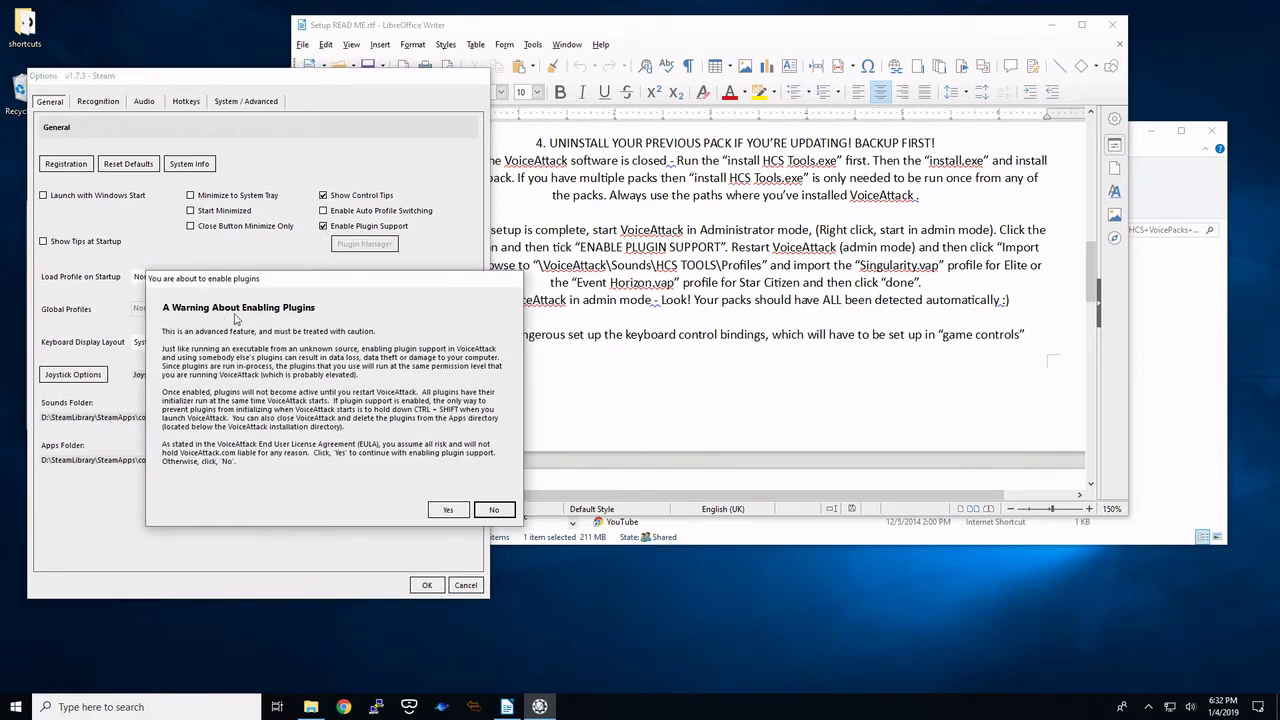
{"action": "left_click", "coordinate": [450, 509]}
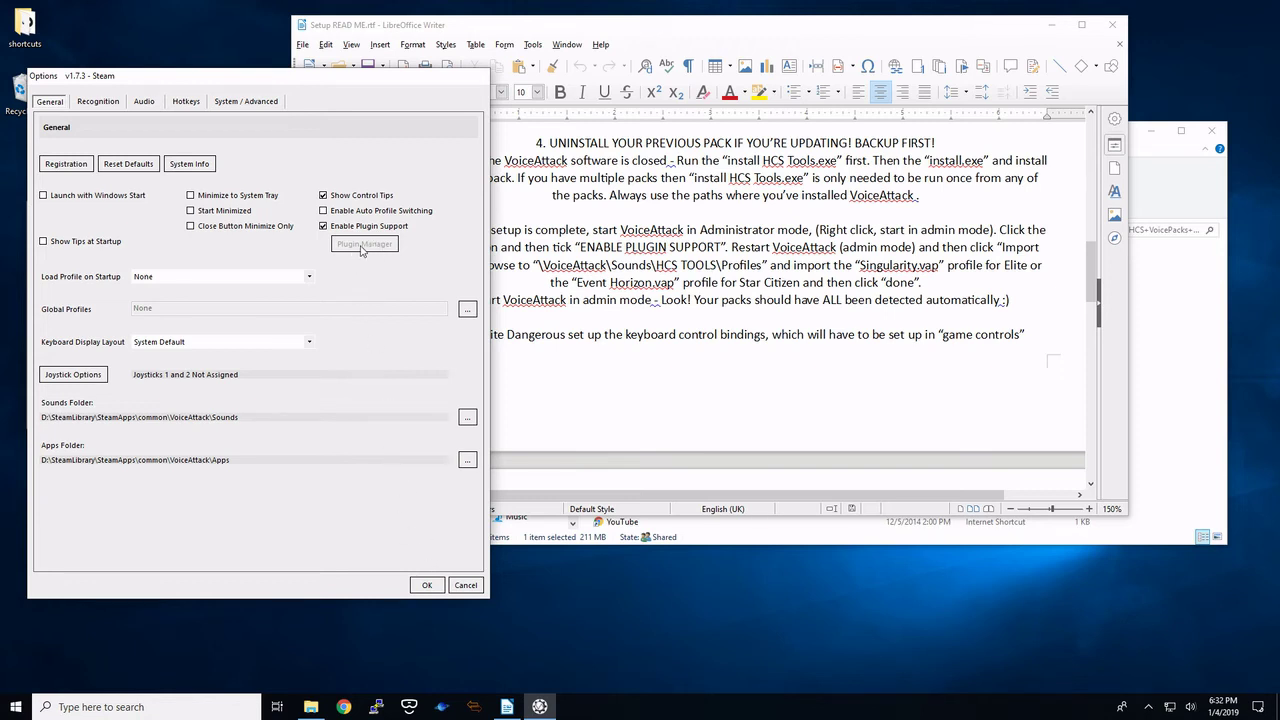
- Save the VoiceAttack options, acknowledge the restart notice and close VoiceAttack to restart it
{"action": "left_click", "coordinate": [425, 585]}
{"action": "left_click", "coordinate": [713, 391]}
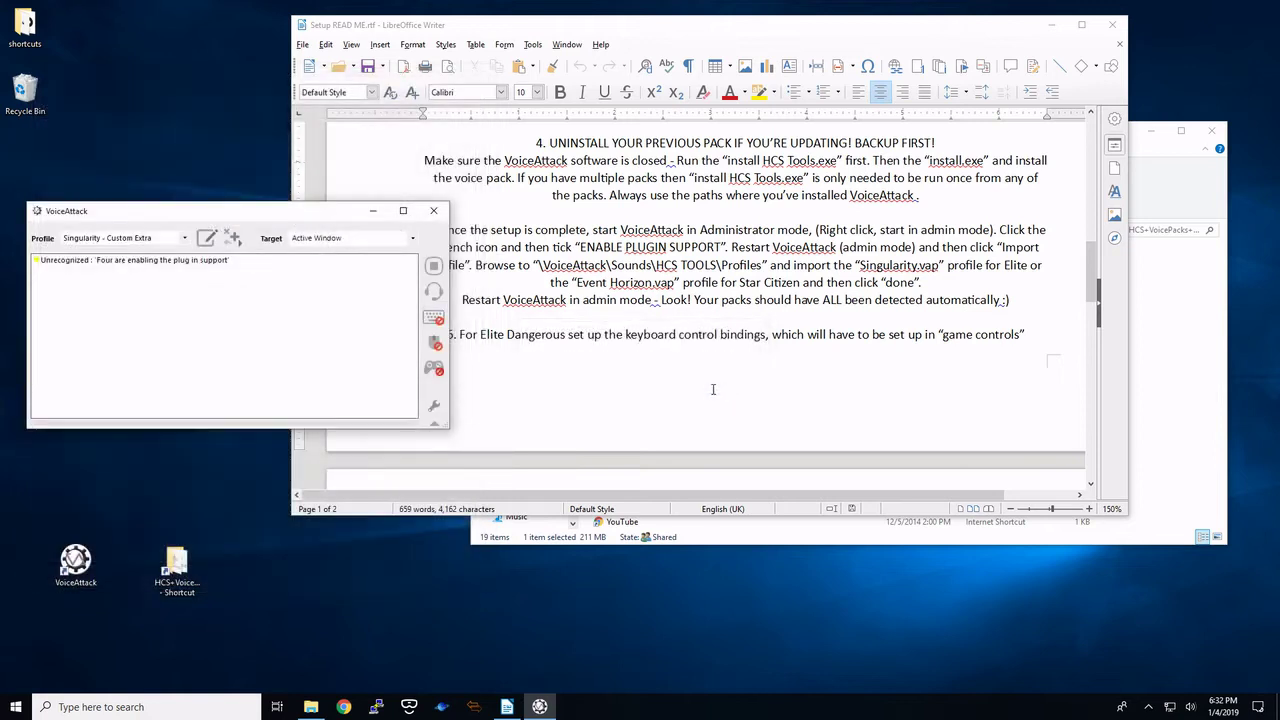
{"action": "left_click", "coordinate": [433, 210]}
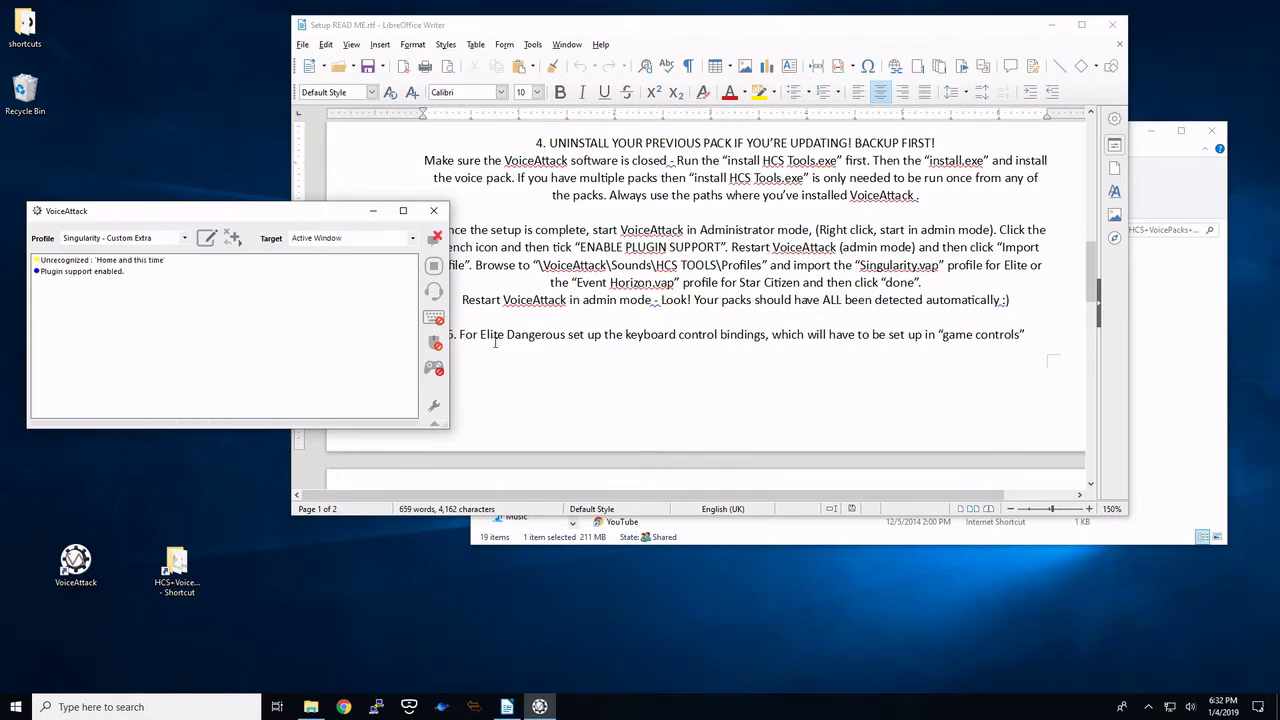
- Enable HCS Plugin v3.0 in VoiceAttack's Plugin Manager, acknowledge the restart notice and save the options
{"action": "left_click", "coordinate": [435, 409]}
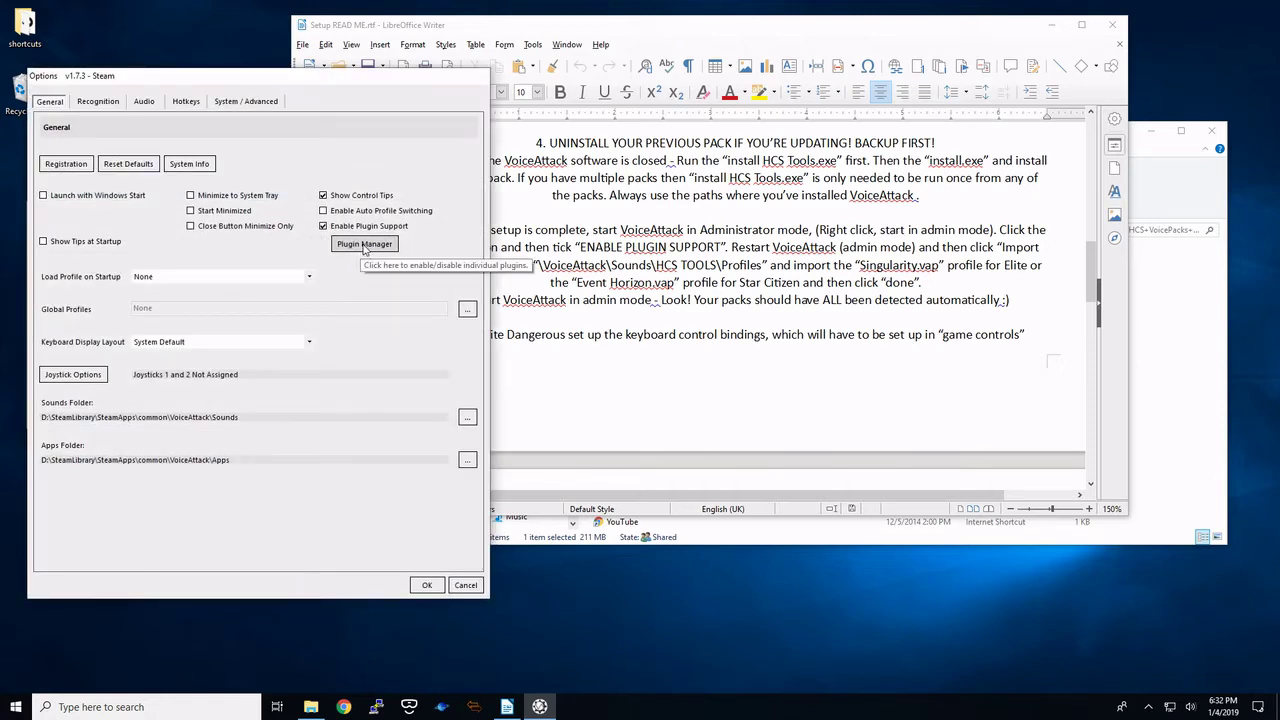
{"action": "left_click", "coordinate": [364, 245]}
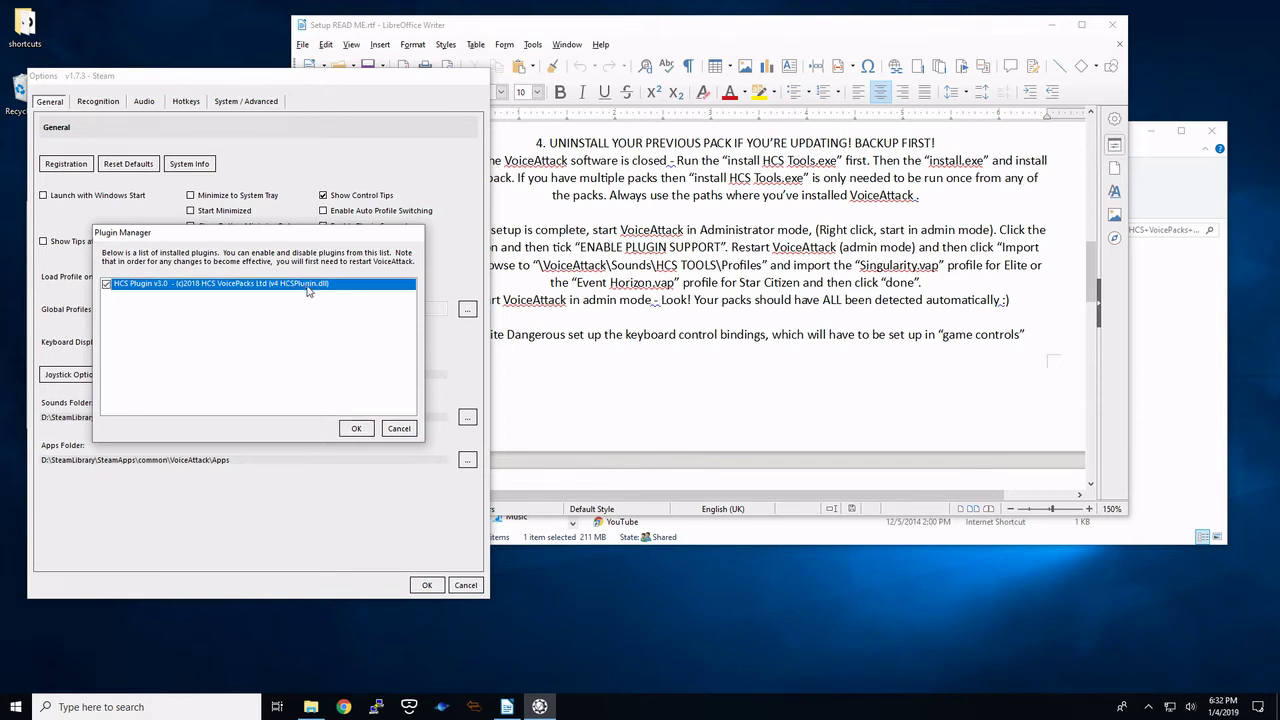
{"action": "left_click", "coordinate": [356, 428]}
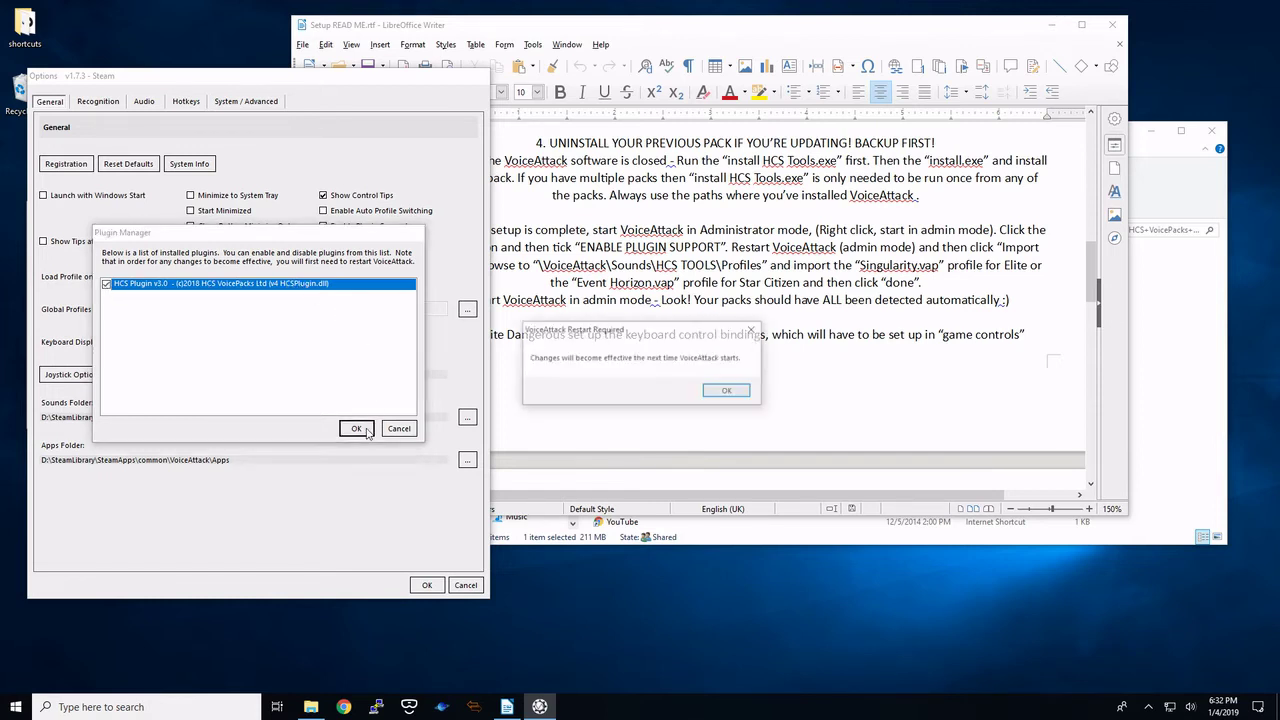
{"action": "left_click", "coordinate": [716, 397]}
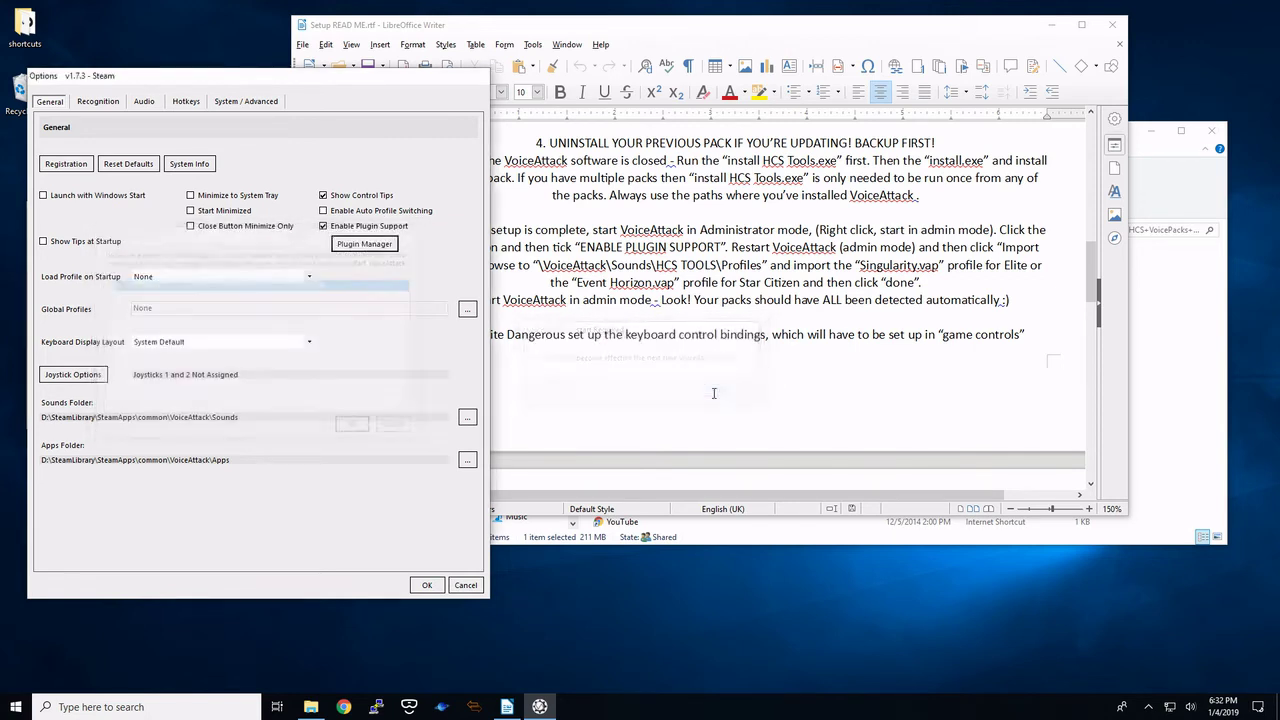
{"action": "left_click", "coordinate": [426, 585]}
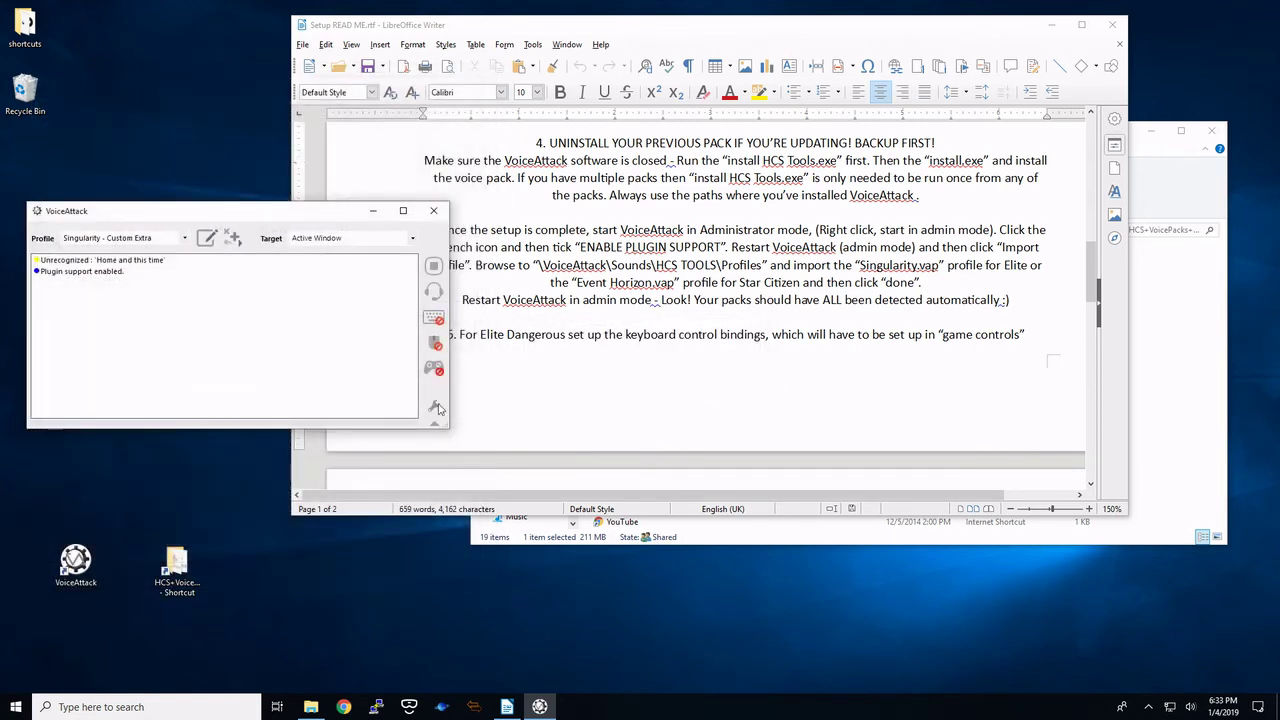
- Close VoiceAttack and start it again as administrator from its desktop shortcut
{"action": "left_click", "coordinate": [433, 210]}
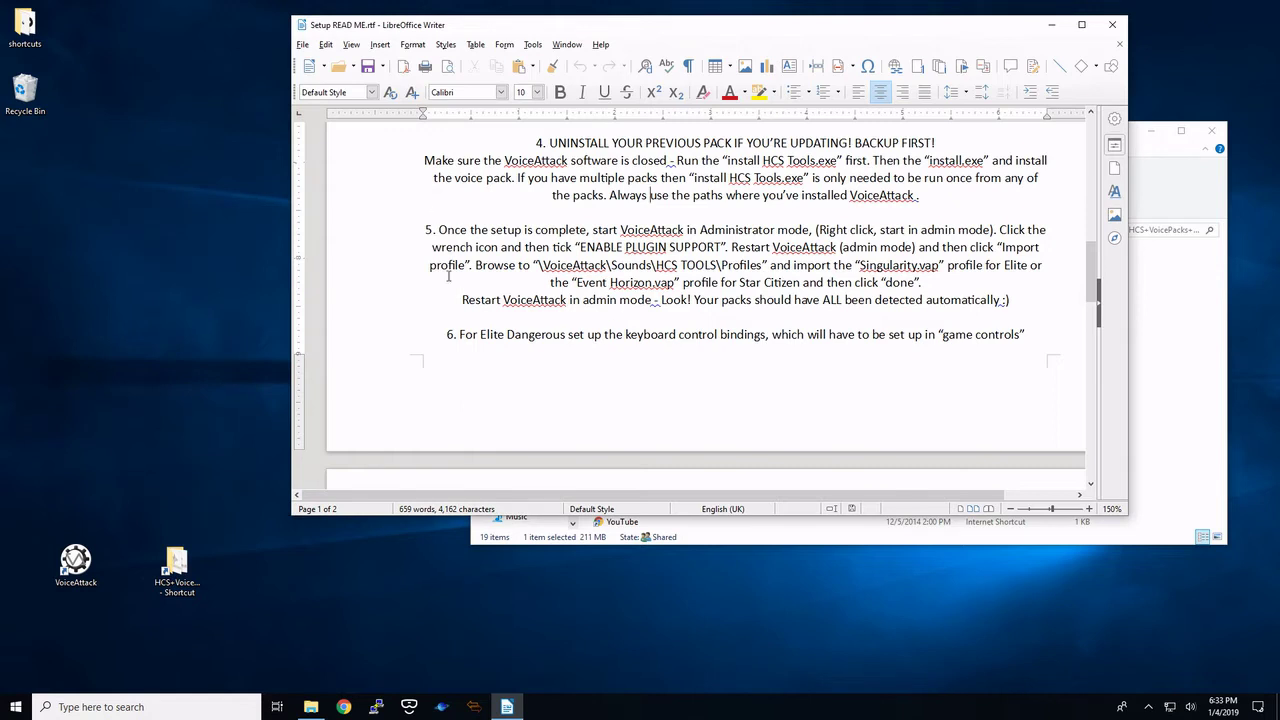
{"action": "left_click", "coordinate": [80, 566]}
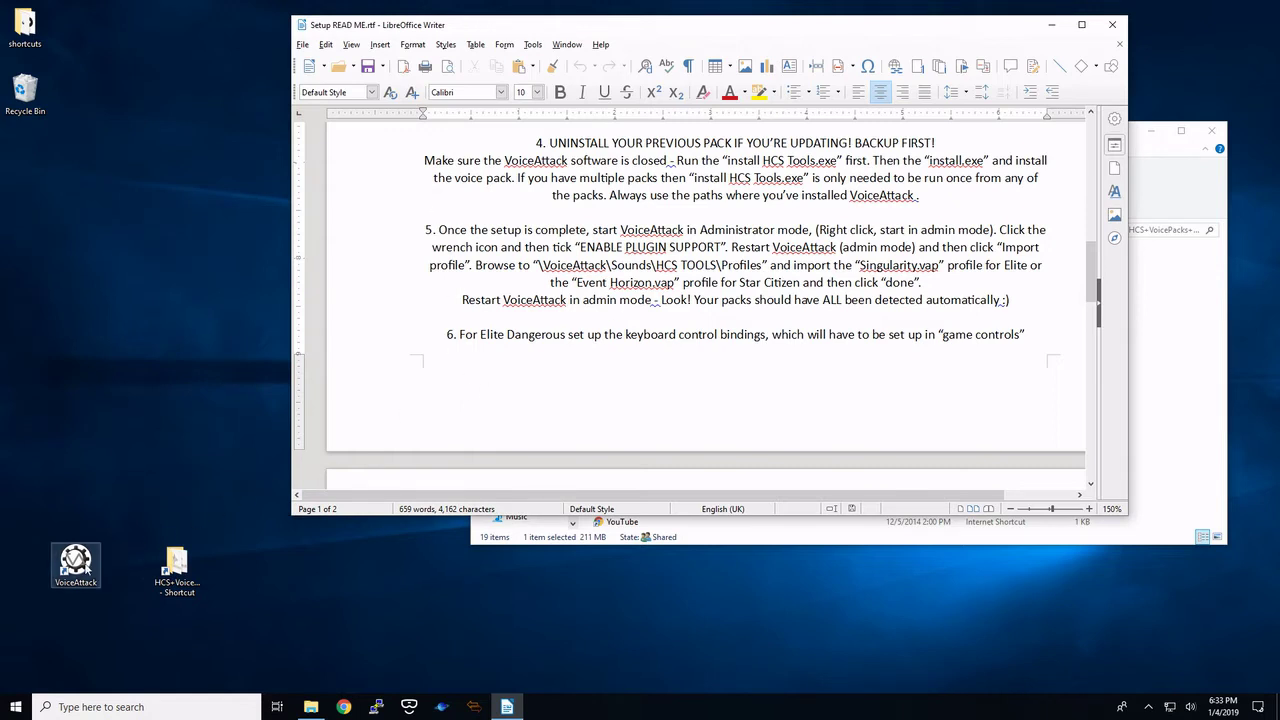
{"action": "right_click", "coordinate": [76, 562]}
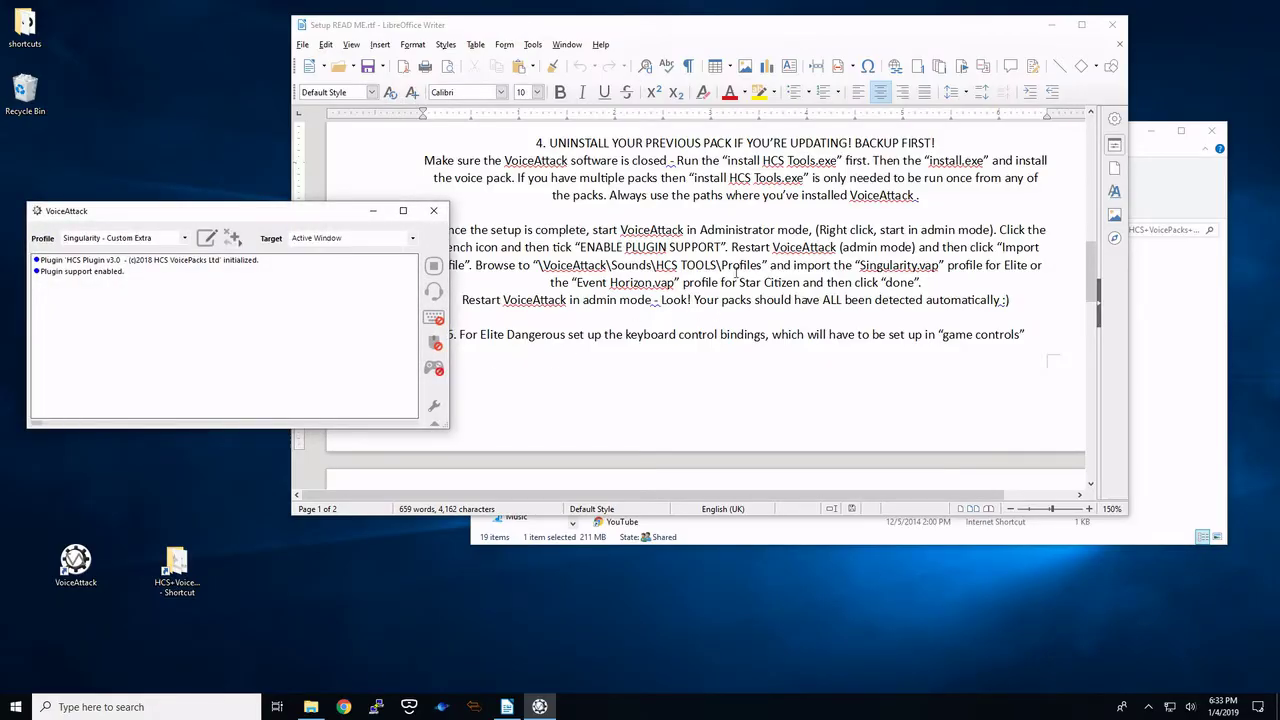
- Start a profile import as described in step 5 and go up from the Elite Dangerous folder to the Sounds folder
{"action": "scroll", "coordinate": [764, 263], "scroll_direction": "down", "scroll_amount": 1}
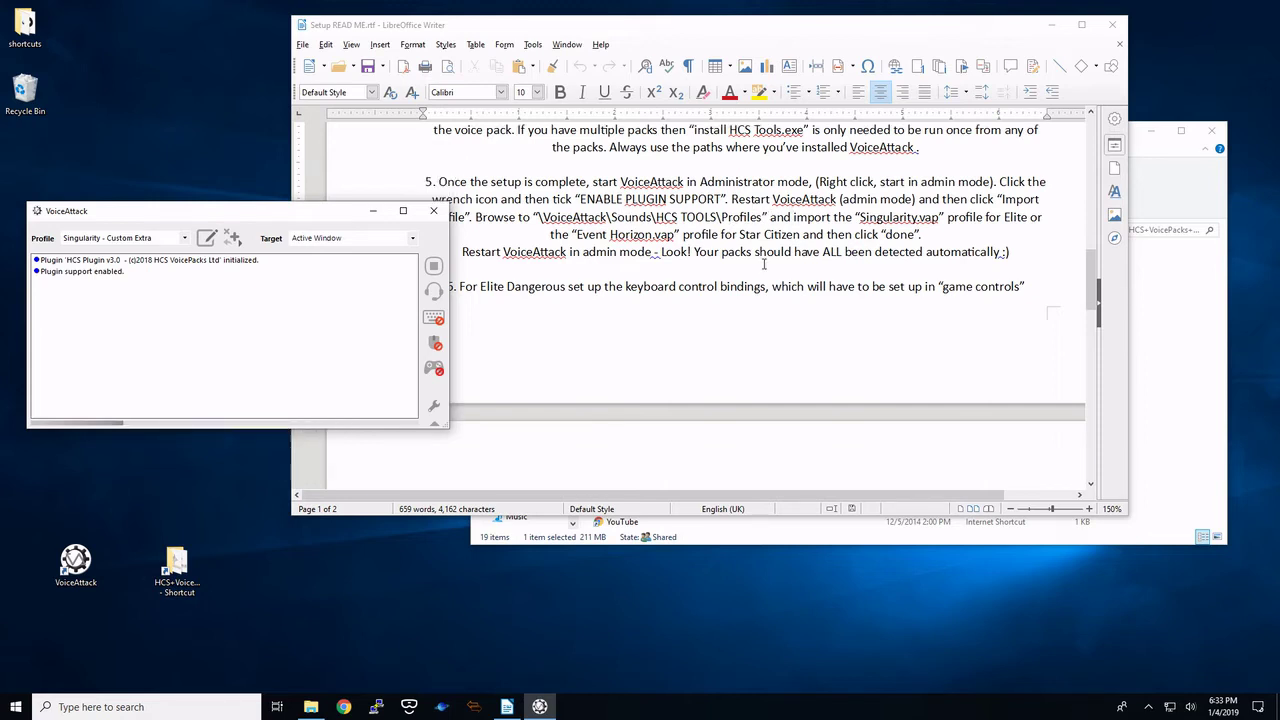
{"action": "scroll", "coordinate": [730, 245], "scroll_direction": "down", "scroll_amount": 1}
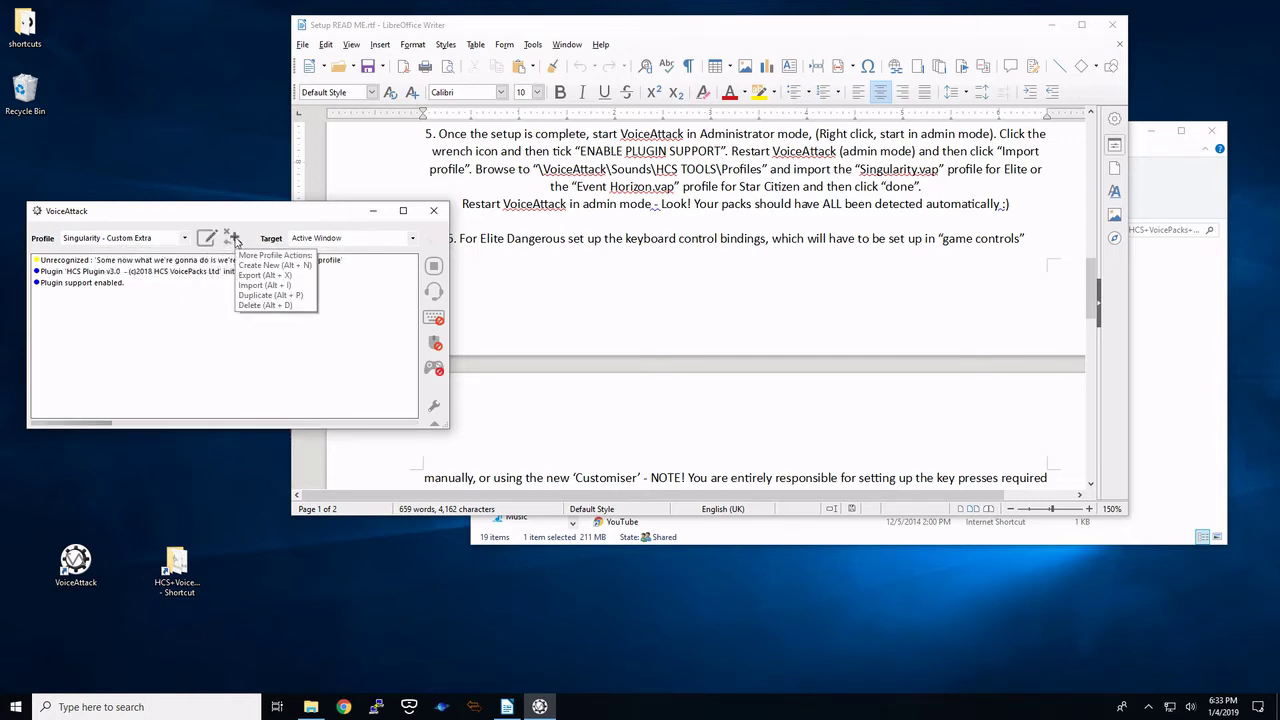
{"action": "left_click", "coordinate": [232, 241]}
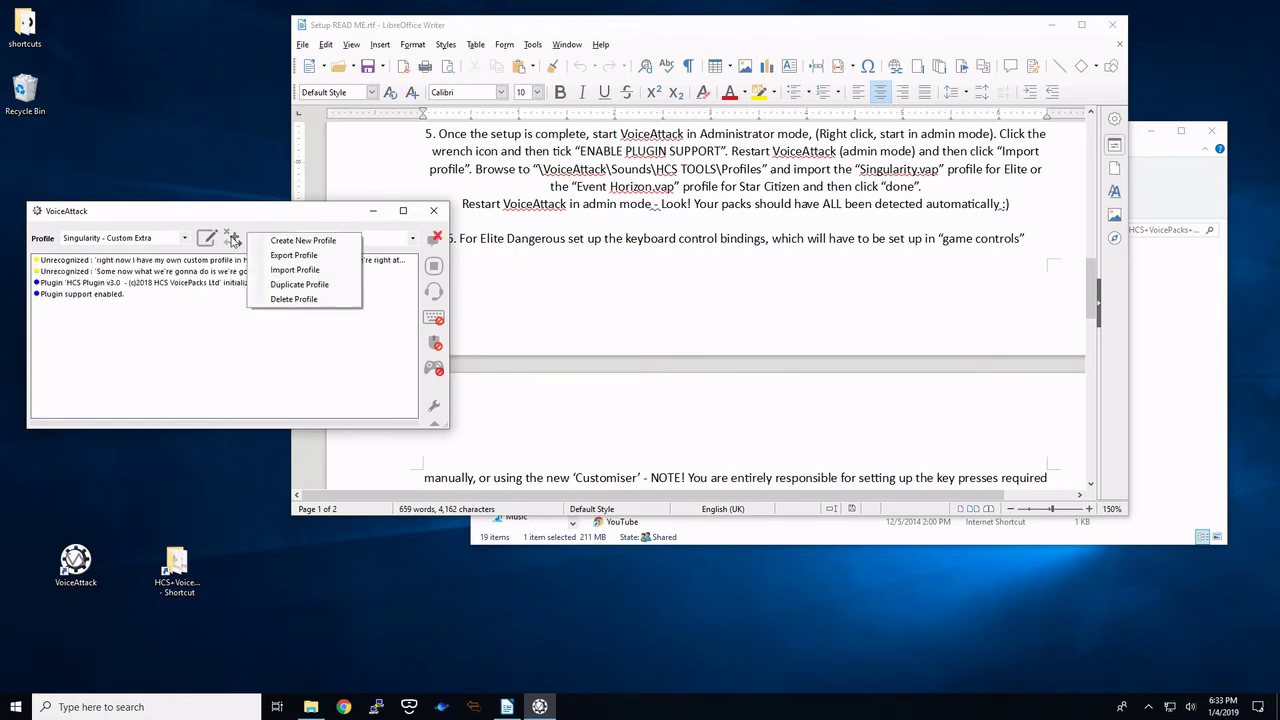
{"action": "left_click", "coordinate": [294, 270]}
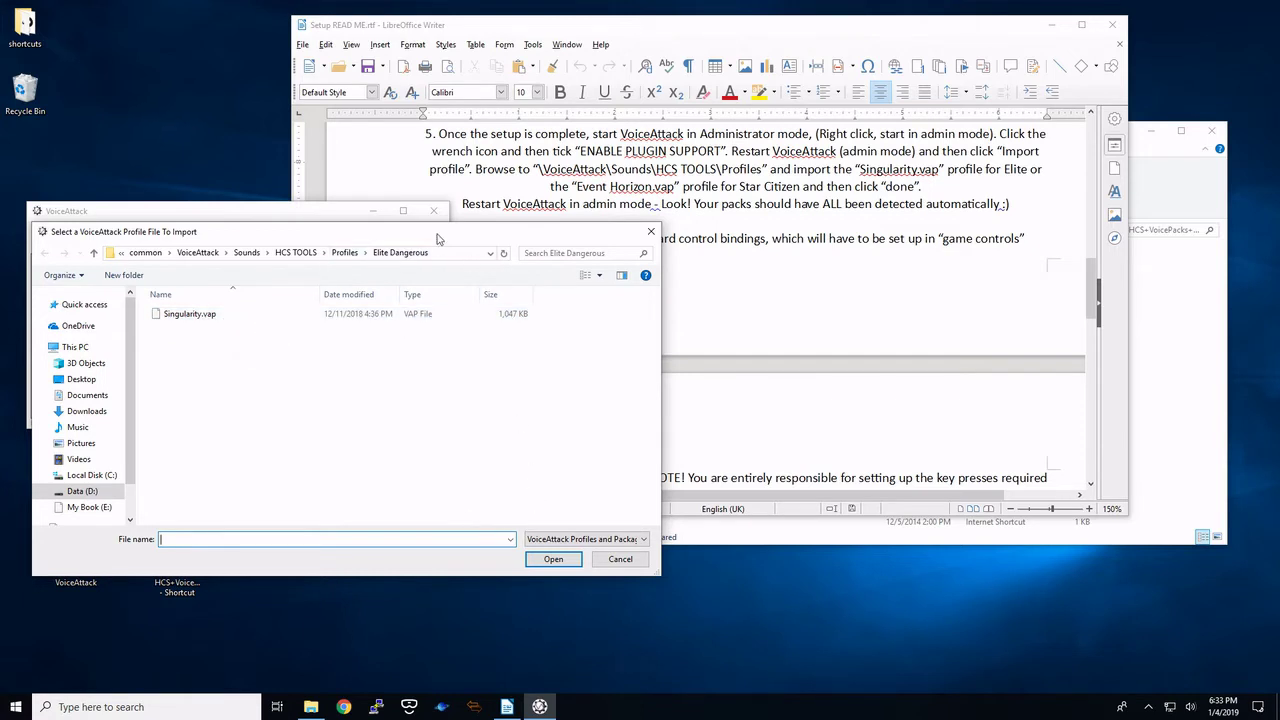
{"action": "left_click_drag", "start_coordinate": [436, 238], "coordinate": [669, 261]}
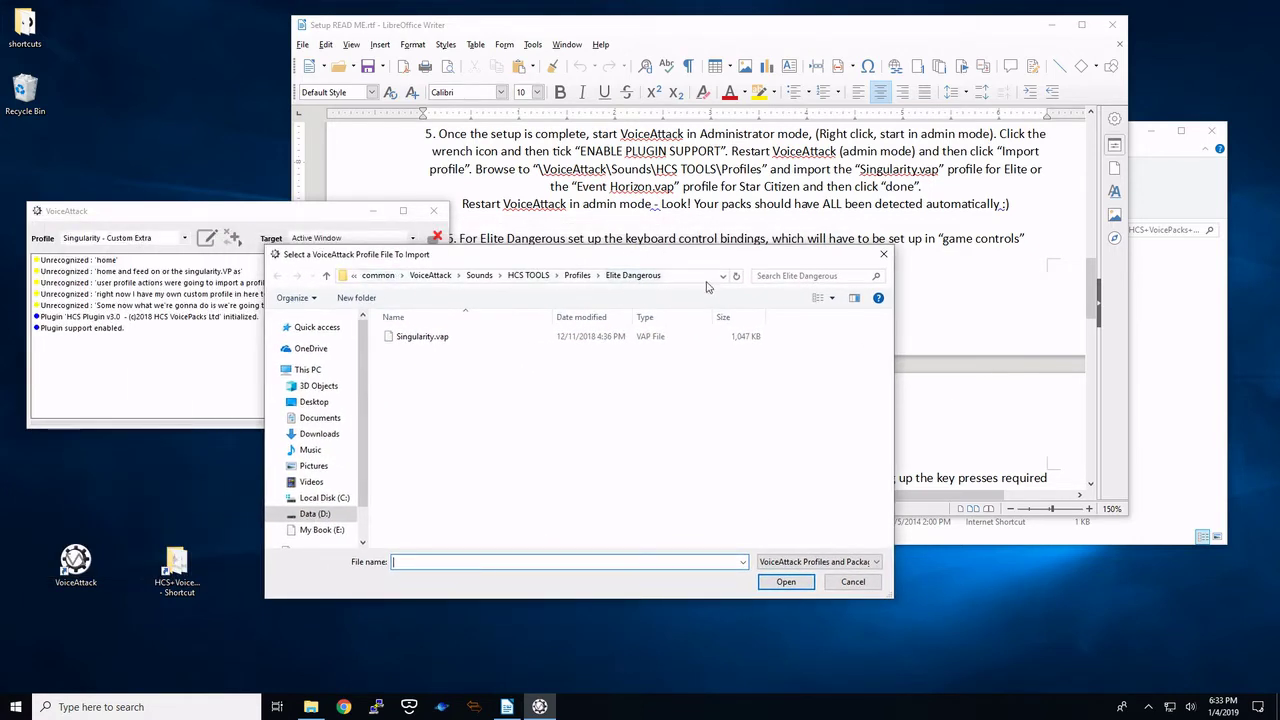
{"action": "left_click", "coordinate": [327, 277]}
{"action": "left_click", "coordinate": [327, 277]}
{"action": "left_click", "coordinate": [327, 277]}
- Open VoiceAttack's file location from the desktop shortcut's properties, copy the folder path and close the folder
{"action": "right_click", "coordinate": [78, 564]}
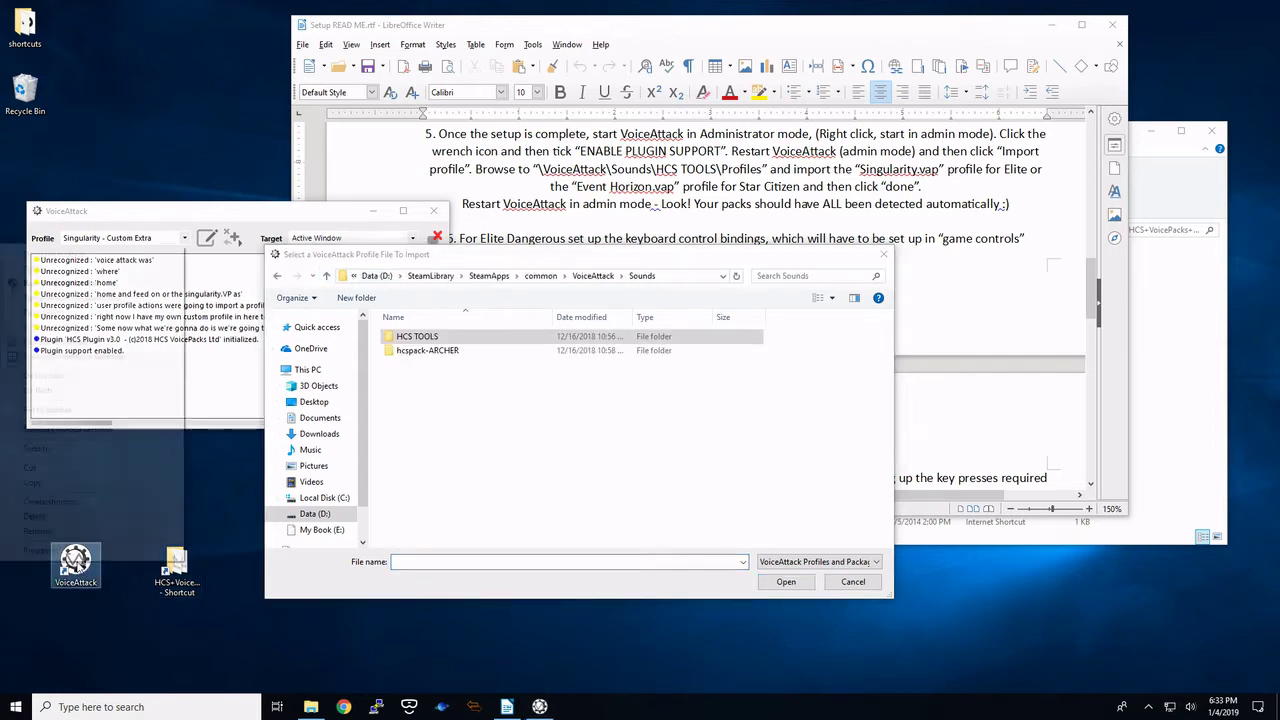
{"action": "left_click", "coordinate": [62, 553]}
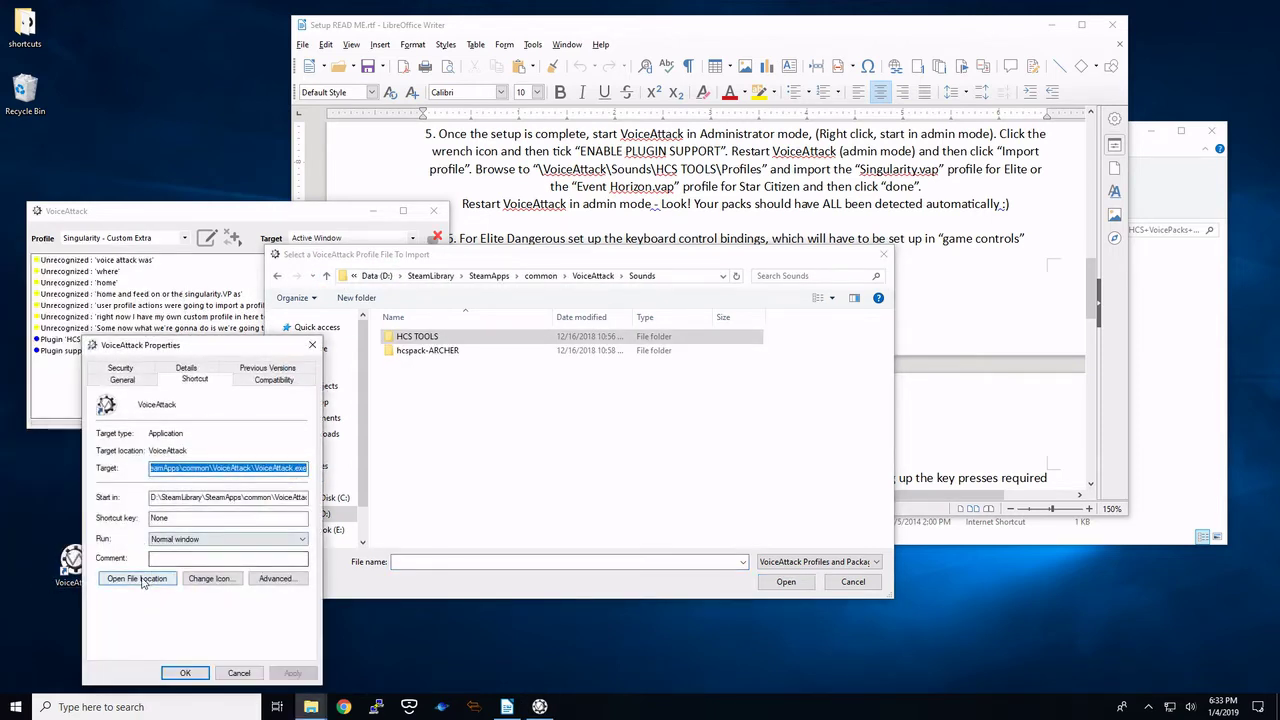
{"action": "left_click", "coordinate": [137, 578]}
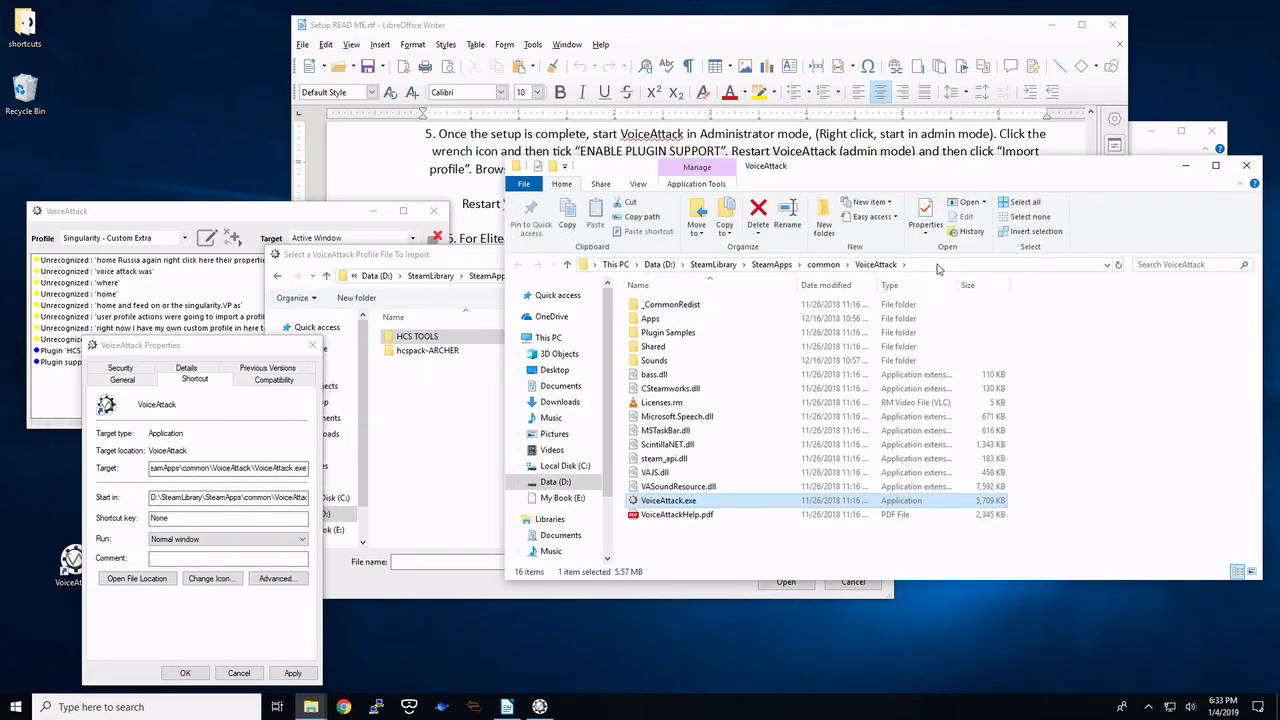
{"action": "left_click", "coordinate": [947, 265]}
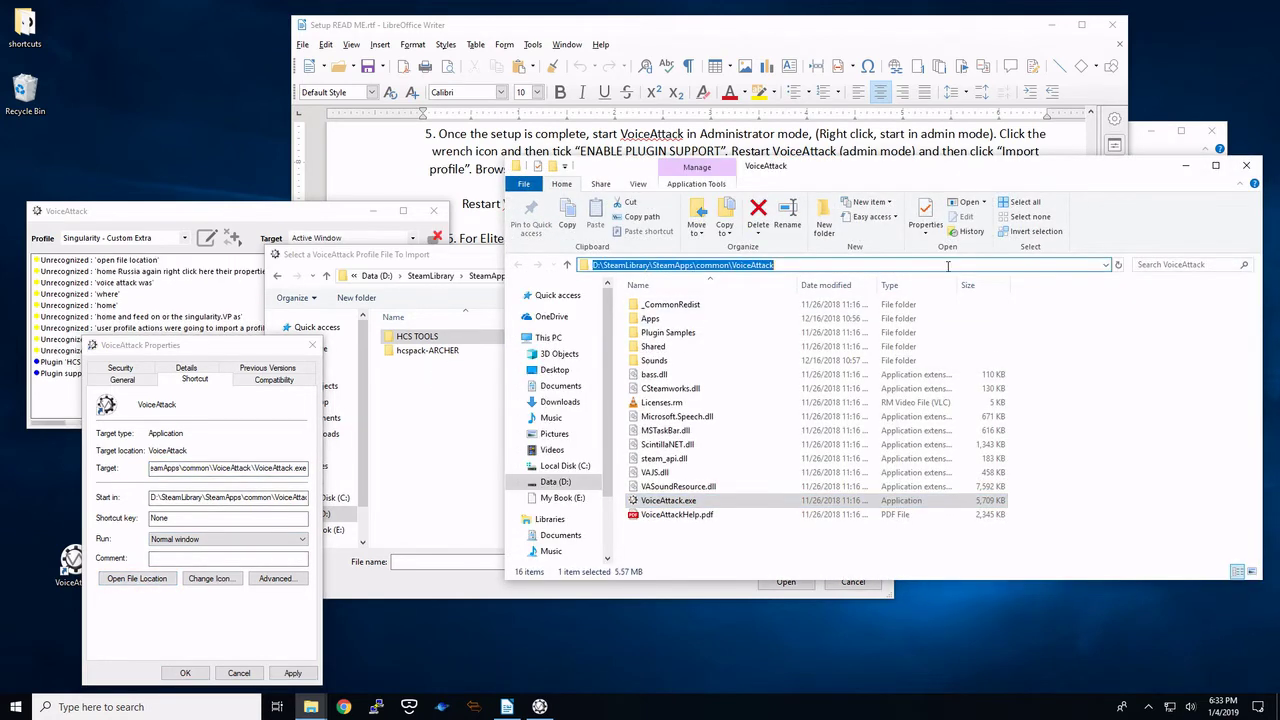
{"action": "right_click", "coordinate": [757, 268]}
{"action": "left_click", "coordinate": [680, 313]}
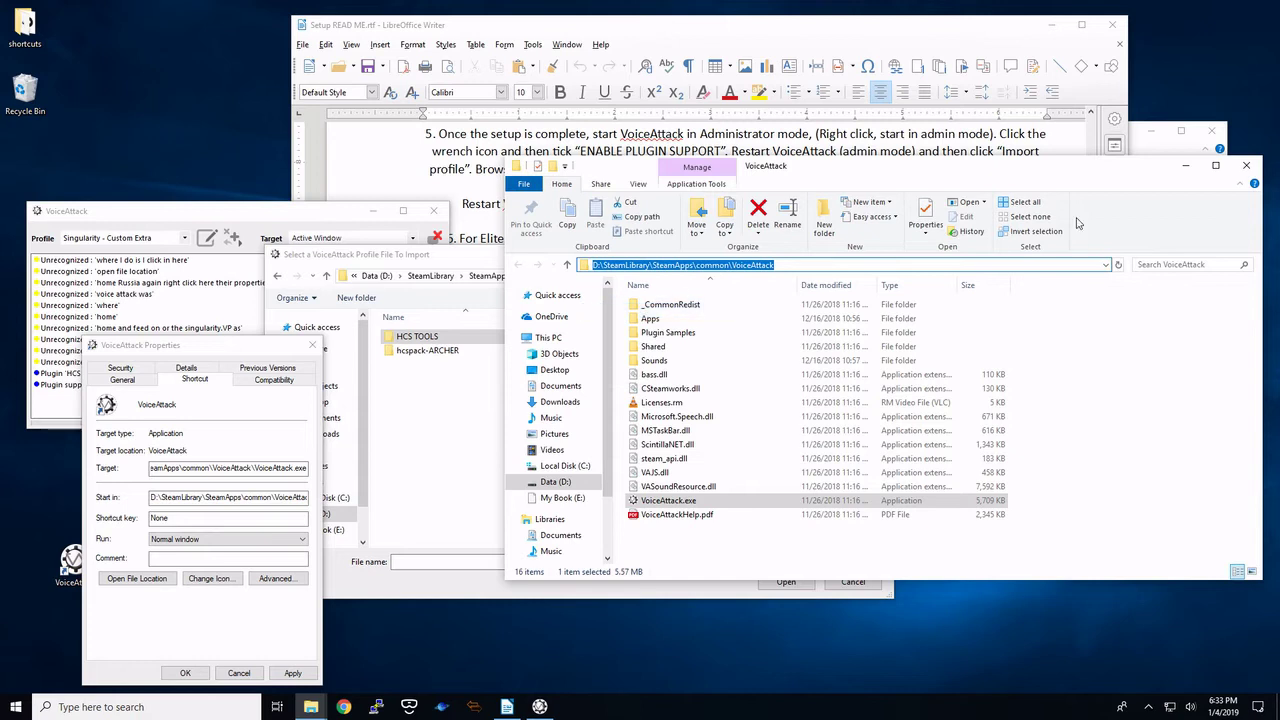
{"action": "left_click", "coordinate": [1246, 165]}
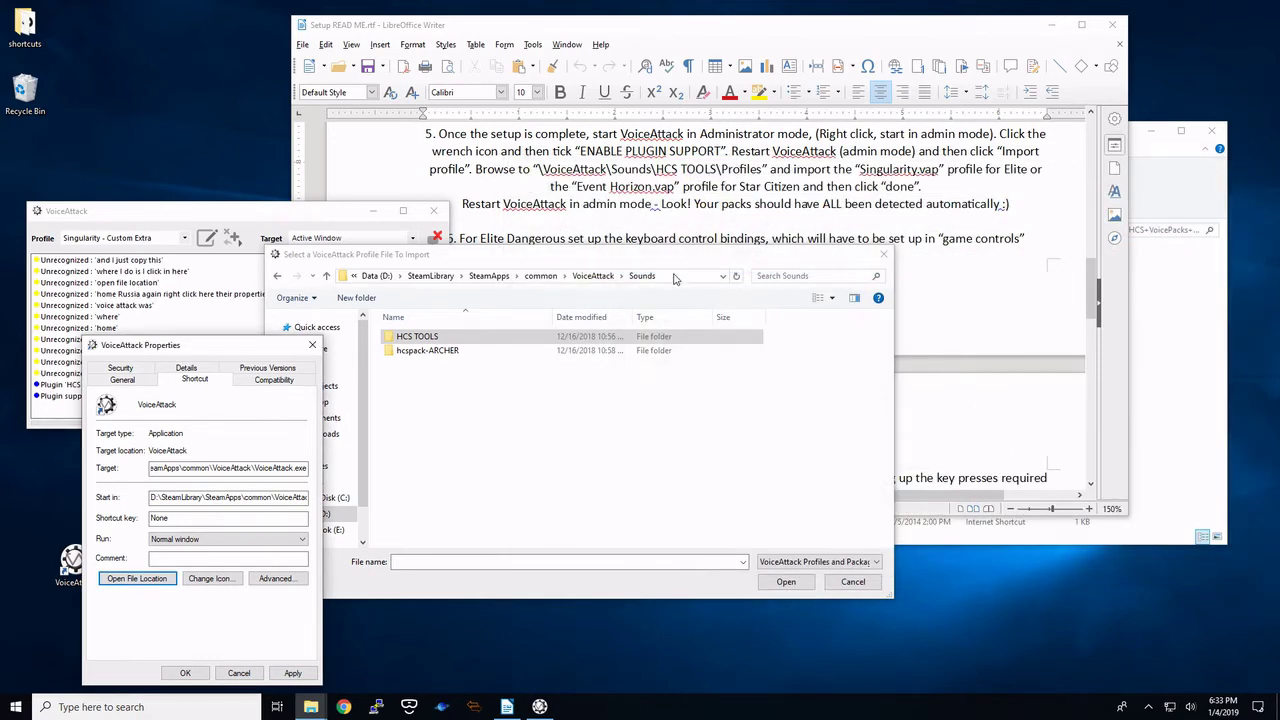
- Go to the copied path D:\SteamLibrary\SteamApps\common\VoiceAttack in the profile import dialog
{"action": "left_click", "coordinate": [674, 281]}
{"action": "right_click", "coordinate": [458, 276]}
{"action": "left_click", "coordinate": [522, 335]}
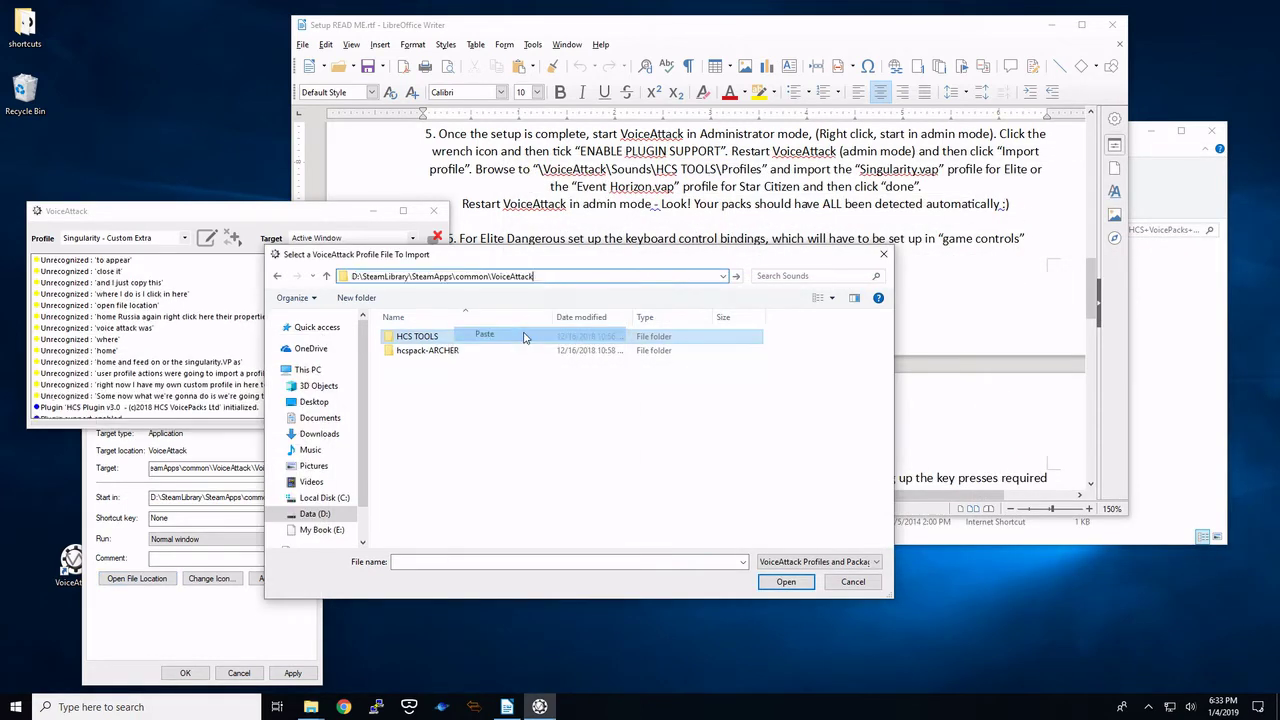
{"action": "key", "text": "Return"}
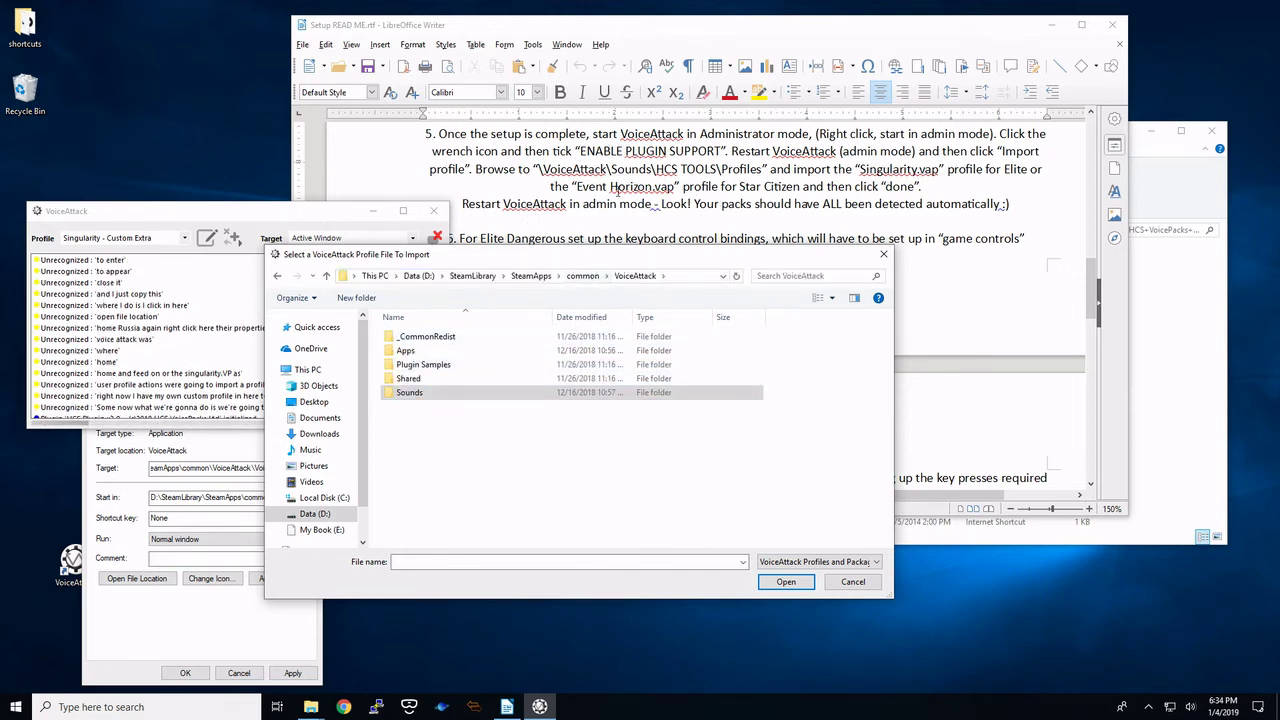
- Follow the path in the setup instructions to Sounds\HCS TOOLS\Profiles\Elite Dangerous in the import dialog
{"action": "left_click_drag", "start_coordinate": [611, 169], "coordinate": [652, 169]}
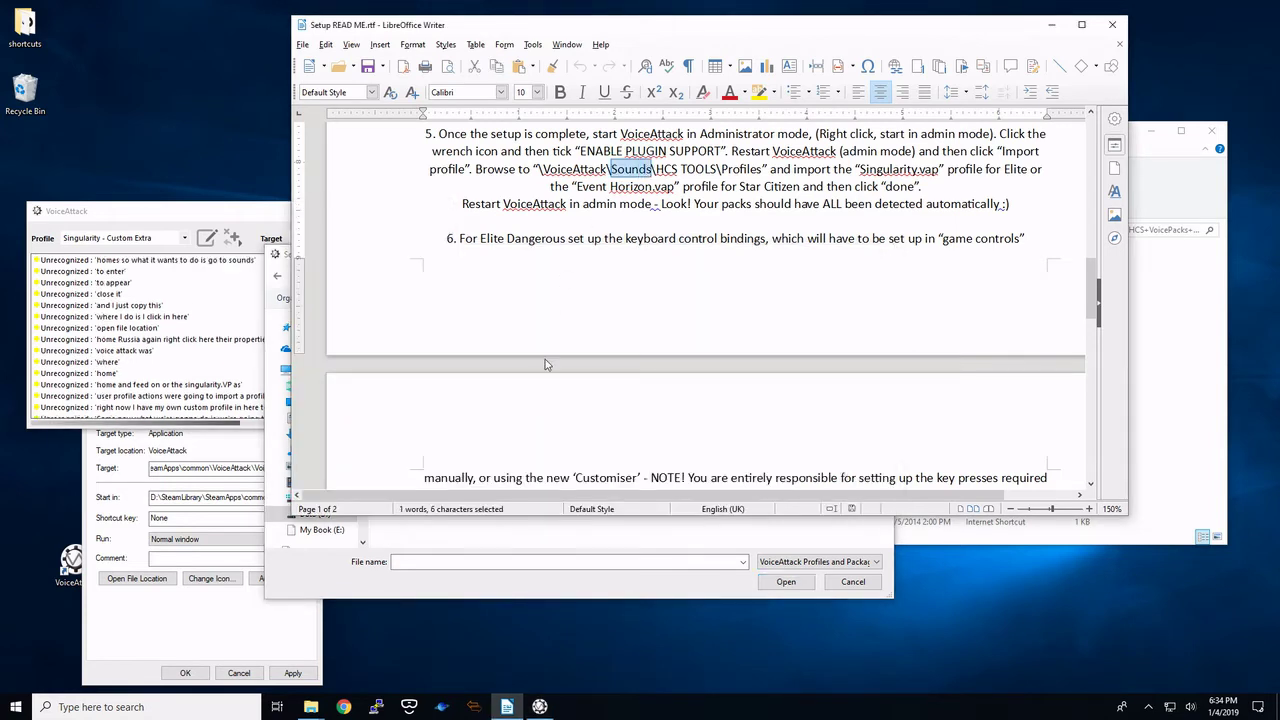
{"action": "left_click", "coordinate": [393, 581]}
{"action": "double_click", "coordinate": [428, 393]}
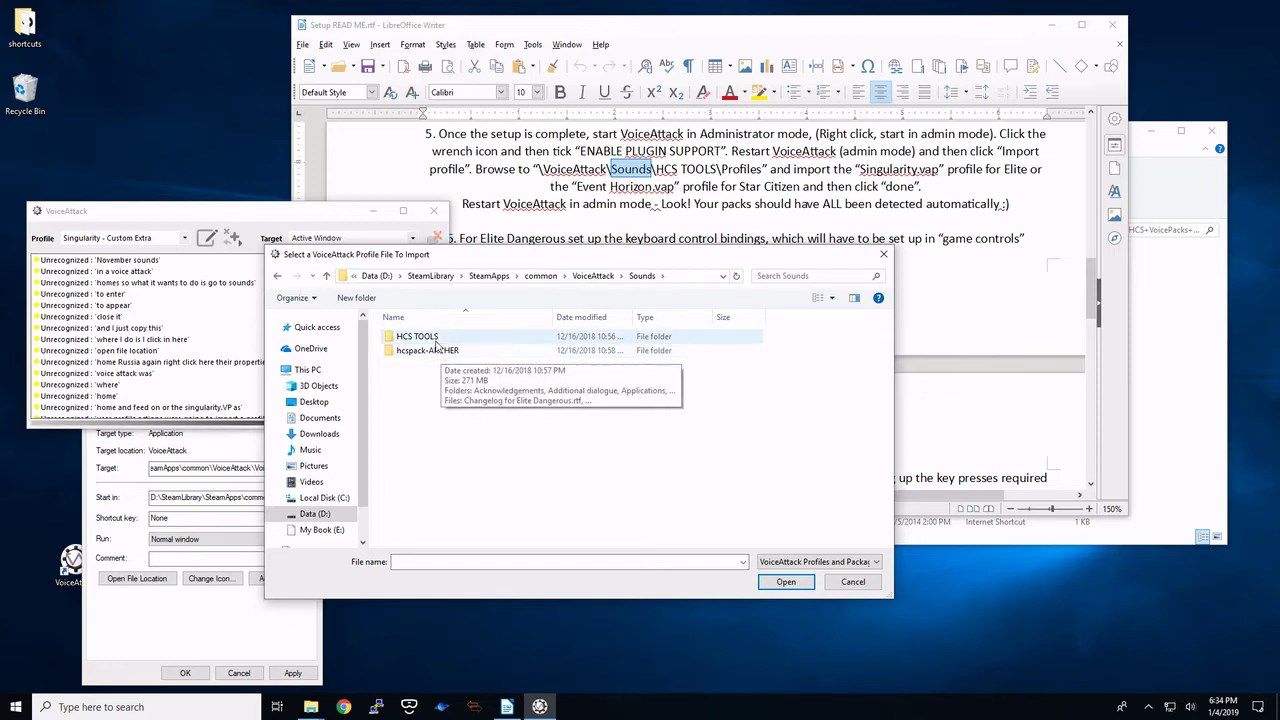
{"action": "double_click", "coordinate": [433, 342]}
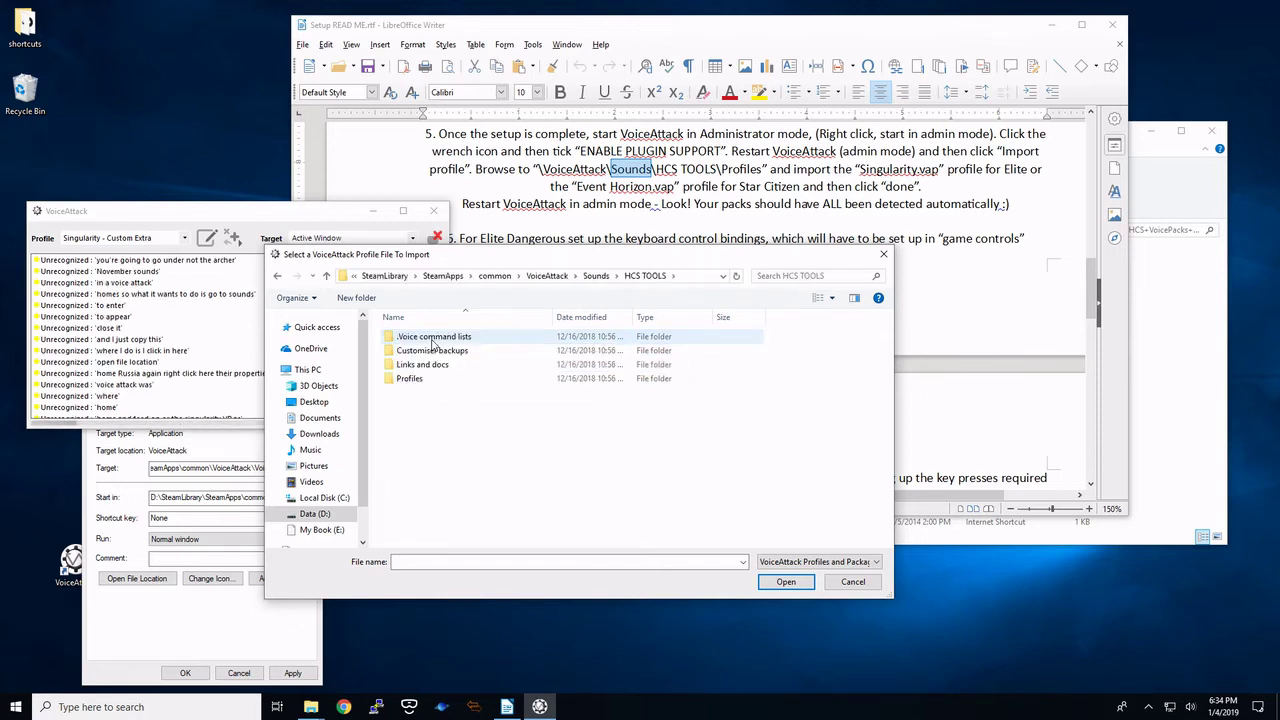
{"action": "double_click", "coordinate": [416, 381]}
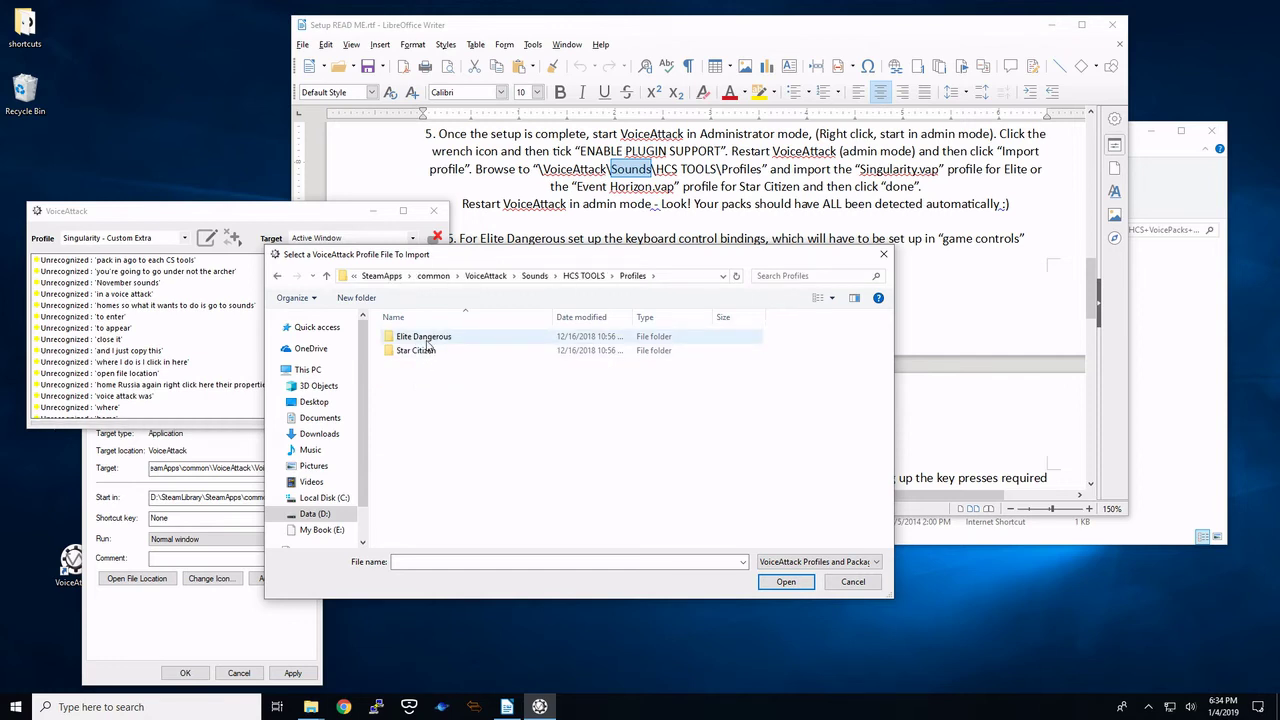
{"action": "double_click", "coordinate": [426, 340]}
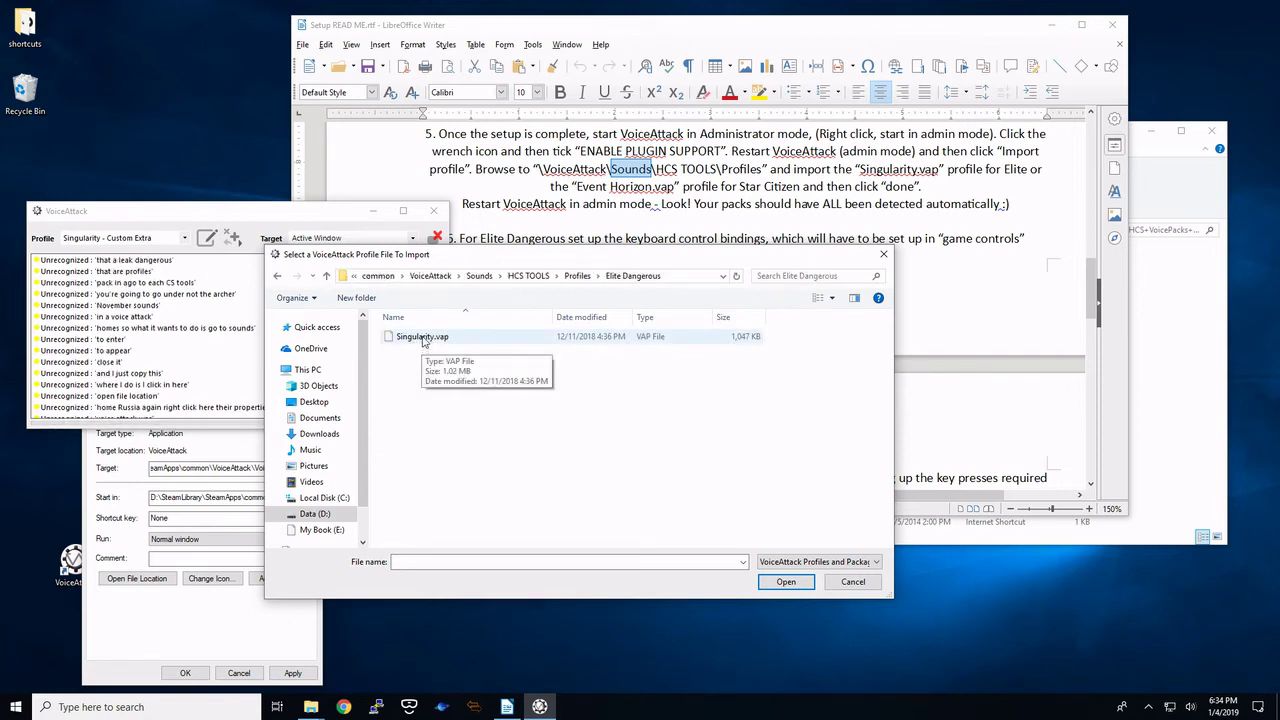
- Import the Singularity.vap profile and accept the warning about its potentially dangerous actions
{"action": "left_click", "coordinate": [422, 340]}
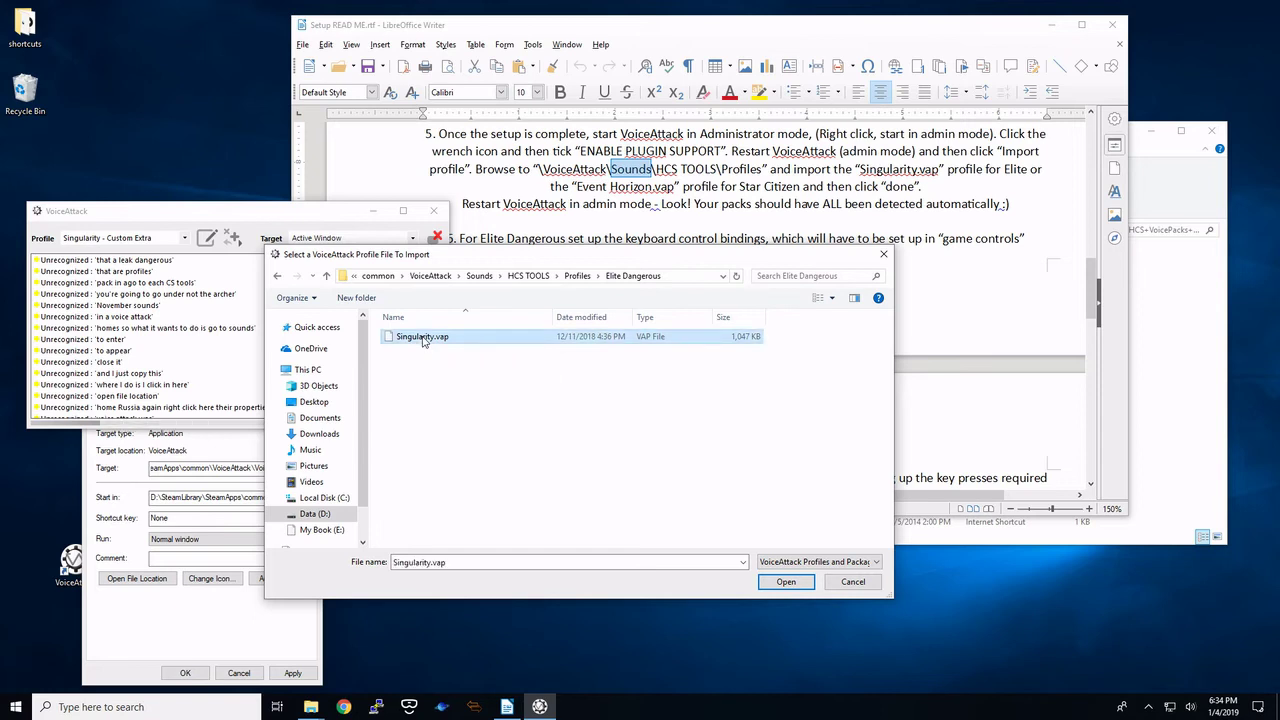
{"action": "left_click", "coordinate": [786, 581]}
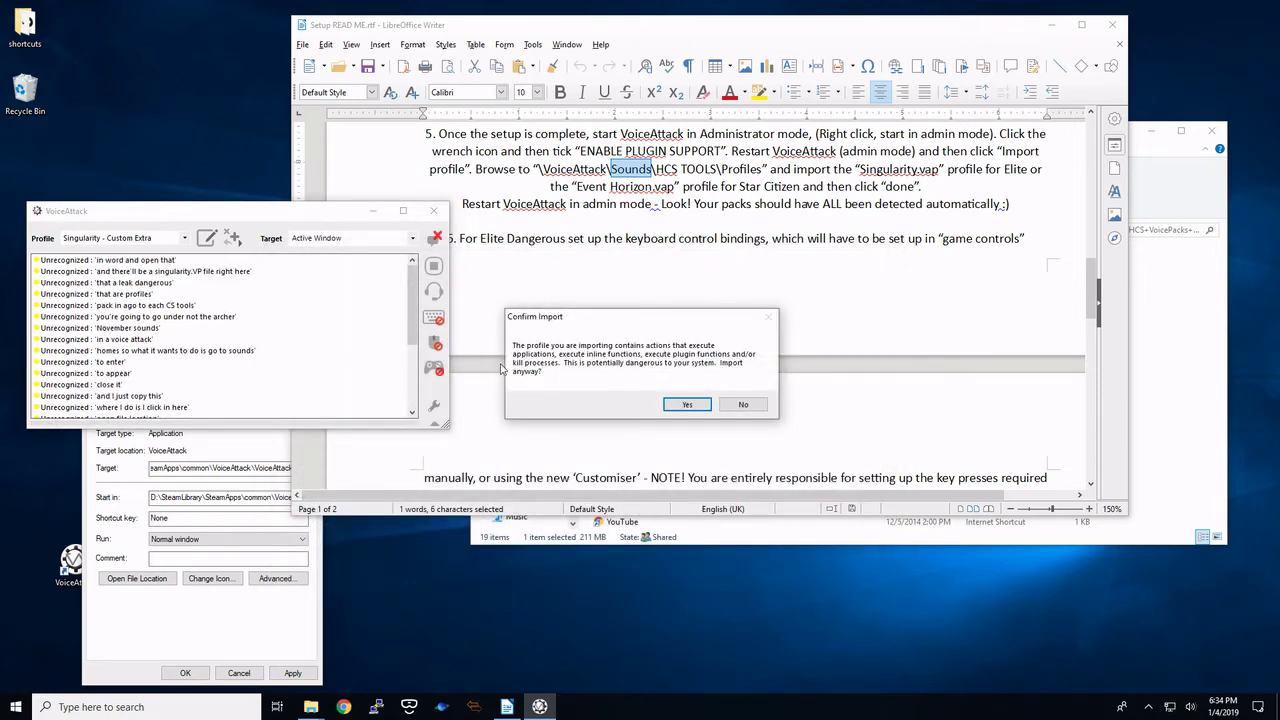
{"action": "left_click", "coordinate": [688, 403]}
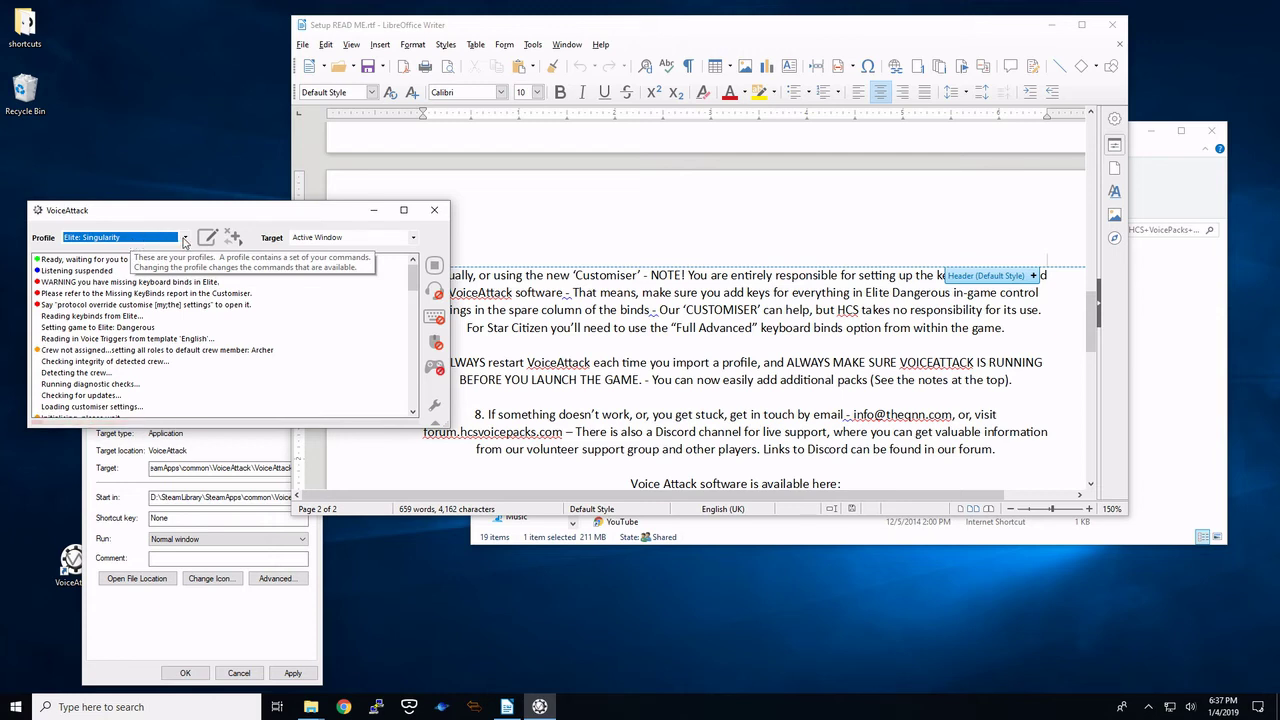
- Check the list of available profiles and set the profile loaded on startup to Elite: Singularity in the general options
{"action": "left_click", "coordinate": [184, 238]}
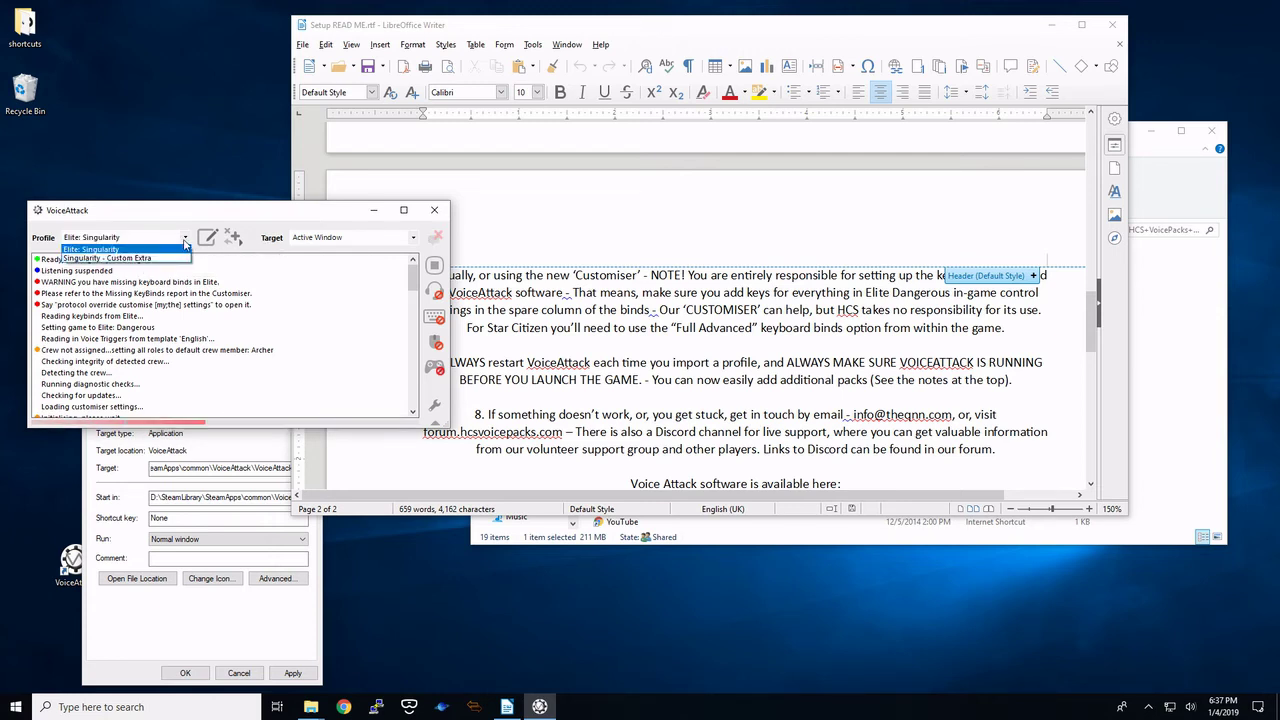
{"action": "left_click", "coordinate": [184, 241]}
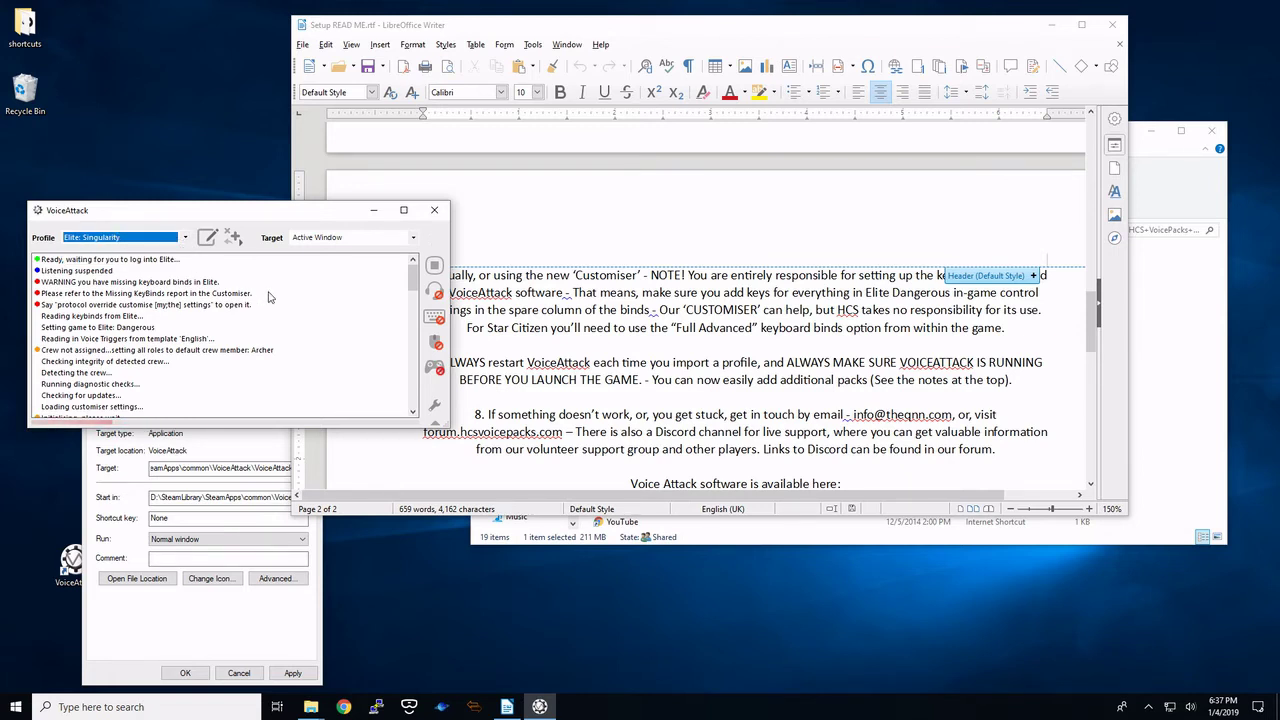
{"action": "left_click", "coordinate": [434, 406]}
{"action": "left_click", "coordinate": [236, 282]}
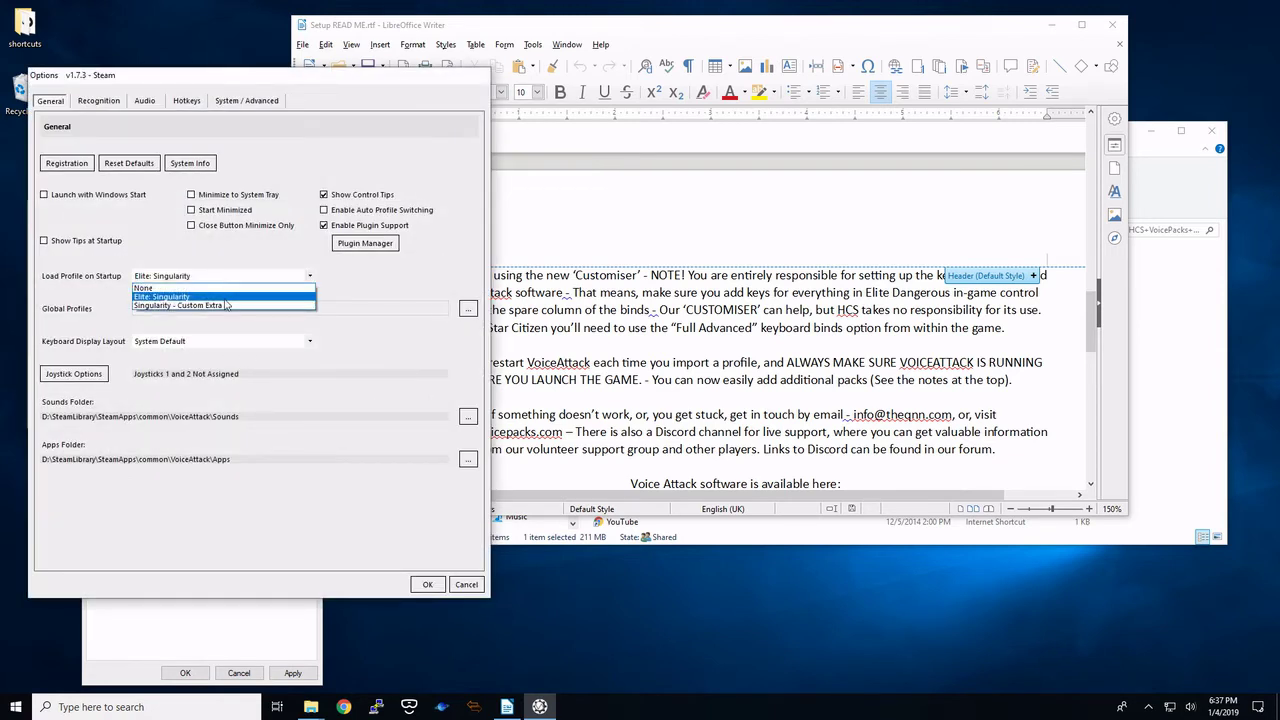
{"action": "left_click", "coordinate": [226, 302]}
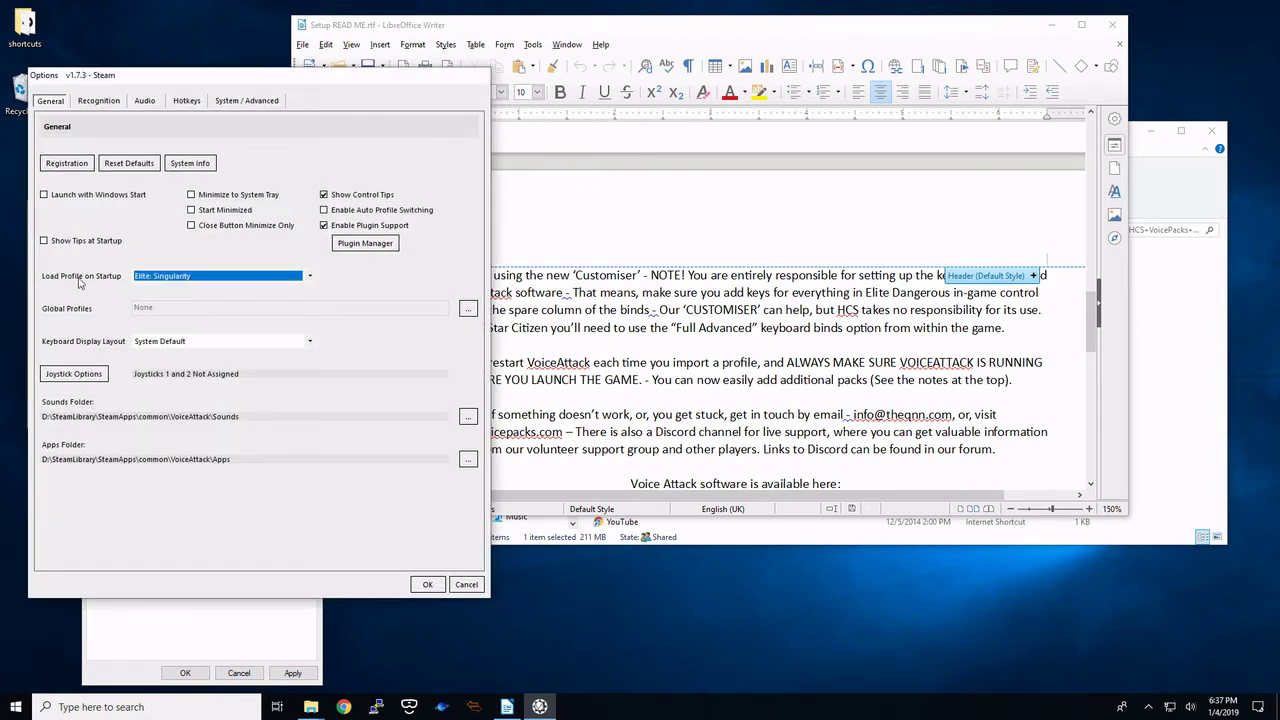
- Accept the general options and resume VoiceAttack's listening to open the Customiser with the spoken command "protocol override customise my settings"
{"action": "left_click", "coordinate": [427, 584]}
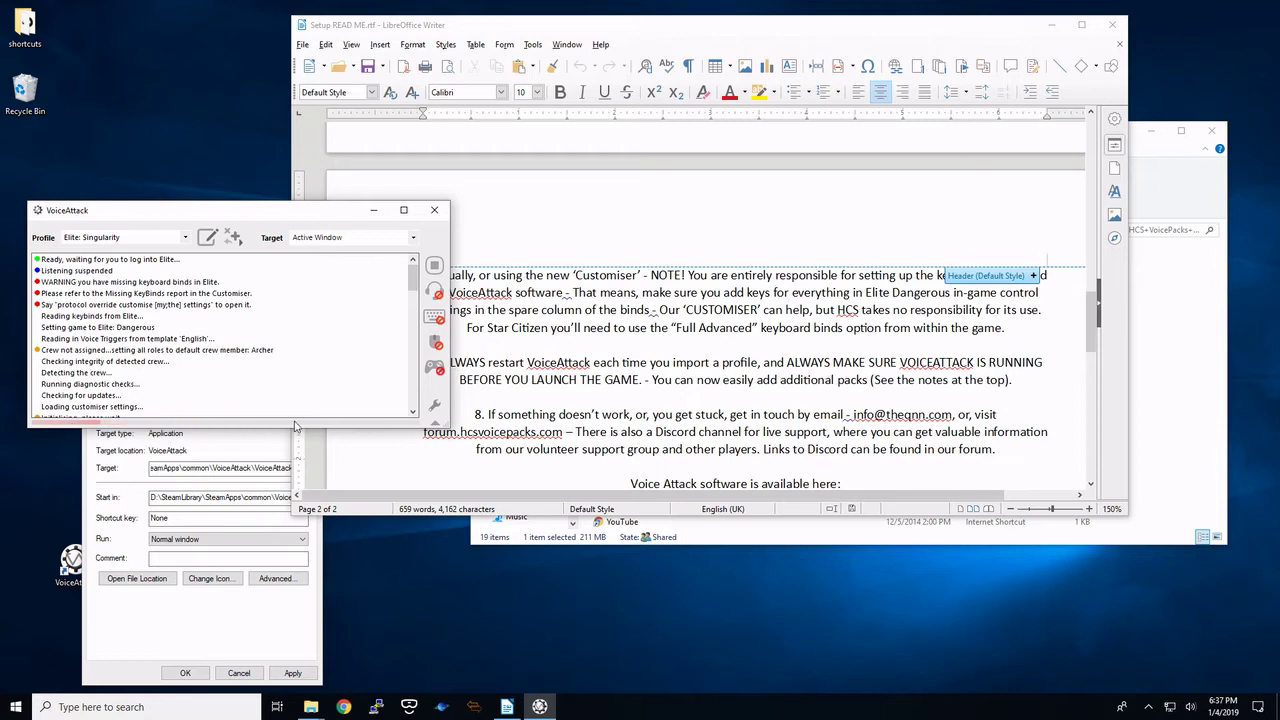
{"action": "left_click", "coordinate": [436, 292]}
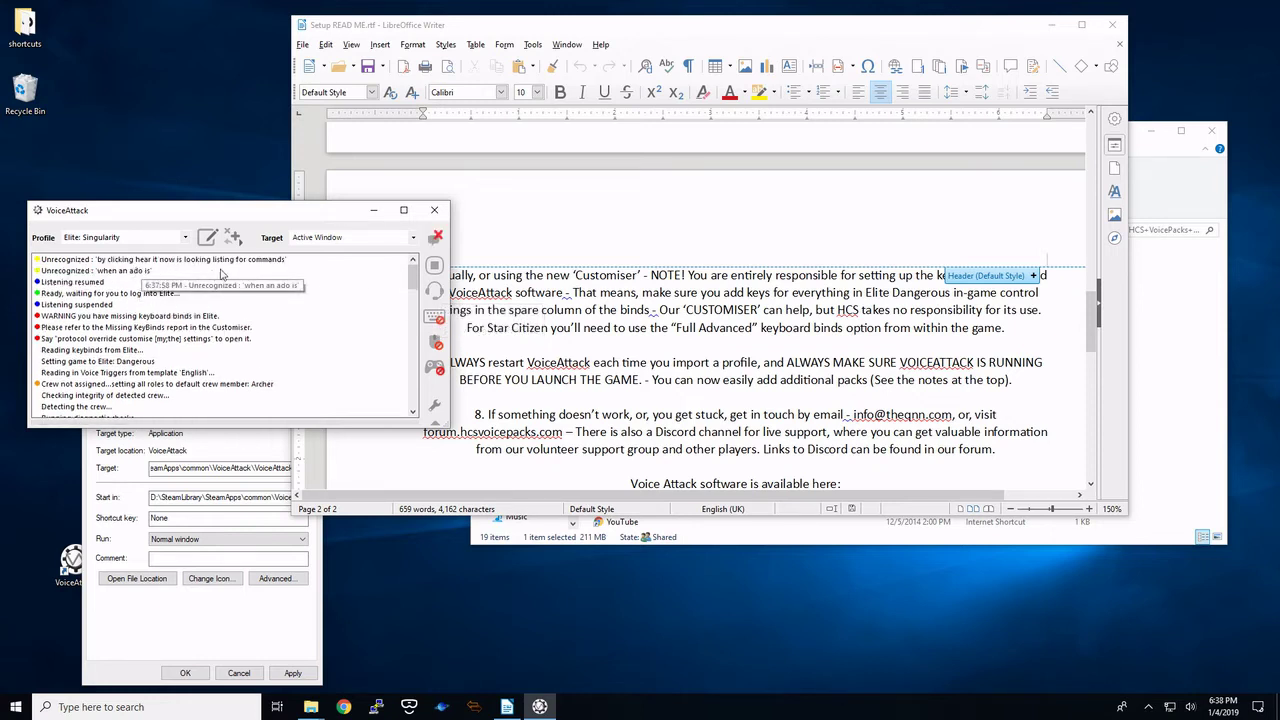
{"action": "left_click", "coordinate": [622, 33]}
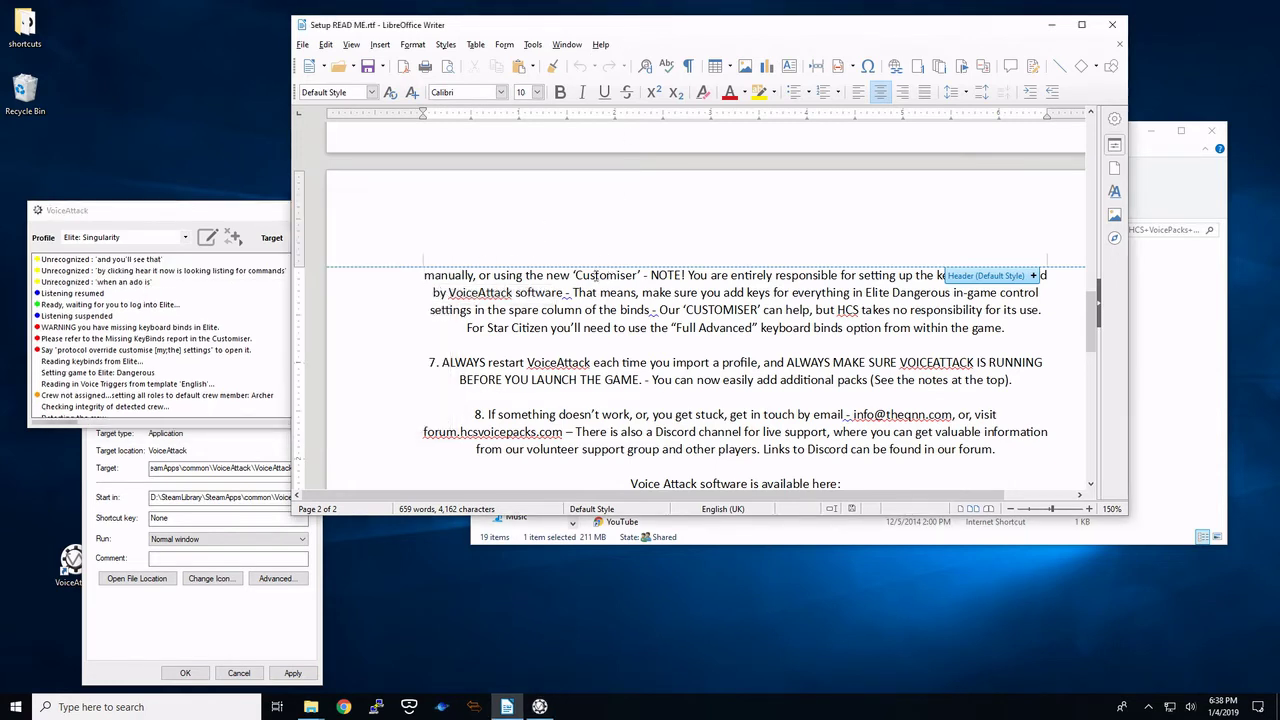
{"action": "left_click", "coordinate": [254, 215]}
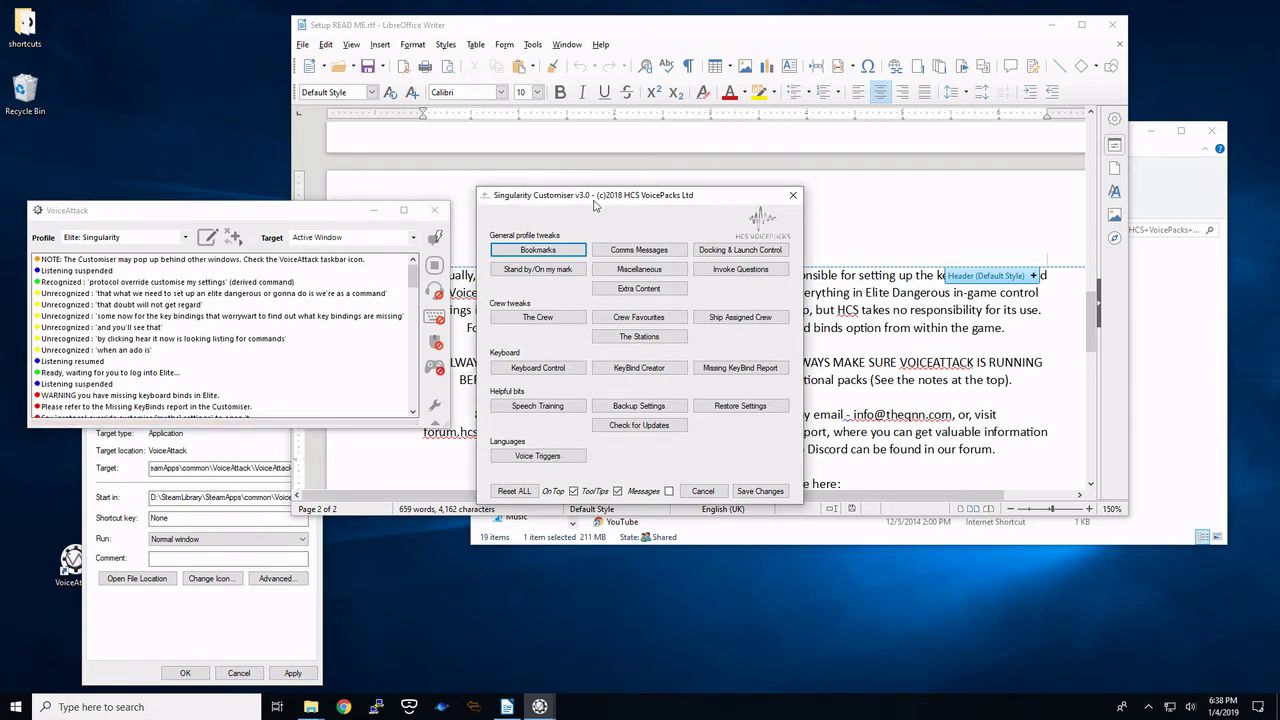
- Open the Customiser's Missing KeyBind Report and examine the full binds file path and the listed missing keyboard binds
{"action": "left_click_drag", "start_coordinate": [595, 205], "coordinate": [287, 152]}
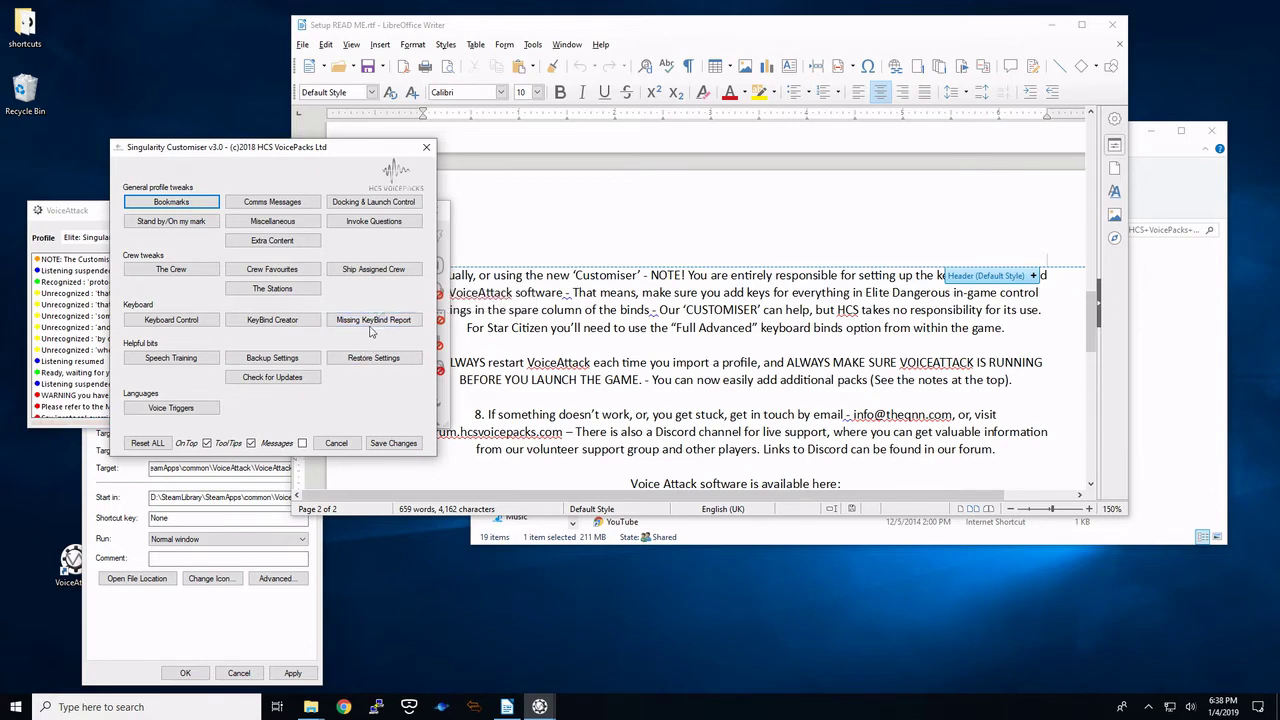
{"action": "left_click", "coordinate": [372, 318]}
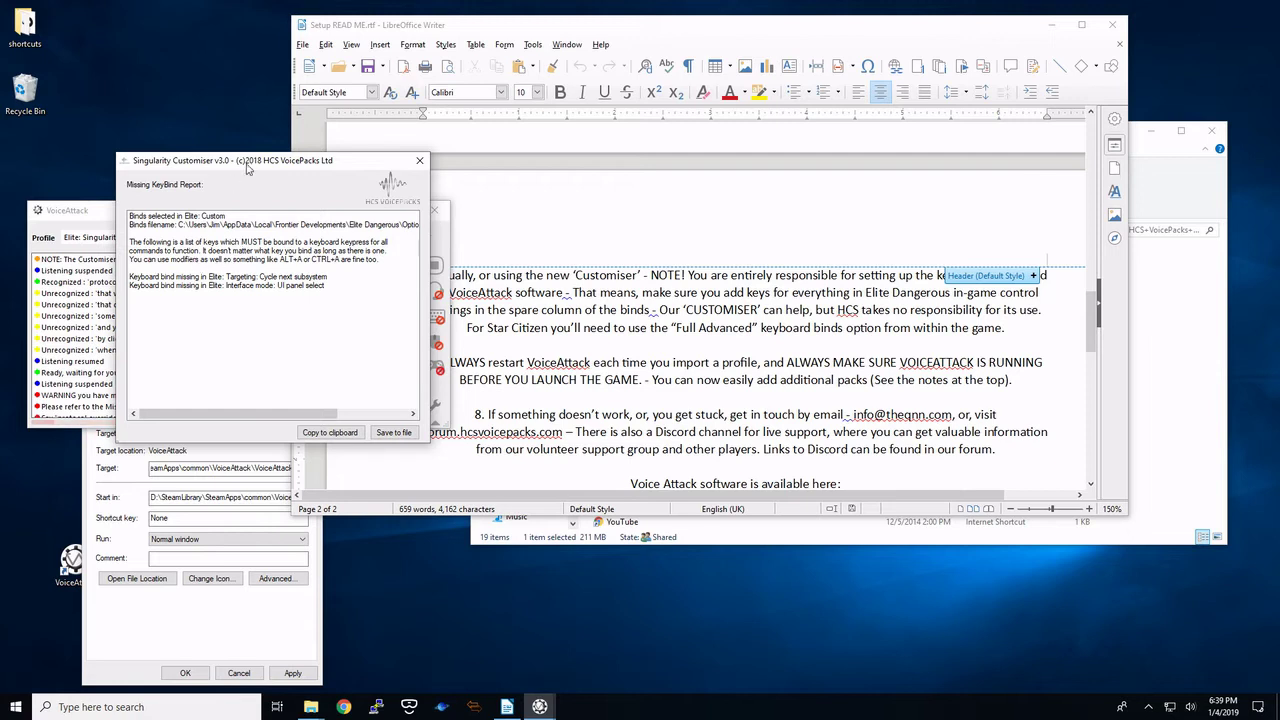
{"action": "left_click_drag", "start_coordinate": [240, 163], "coordinate": [365, 164]}
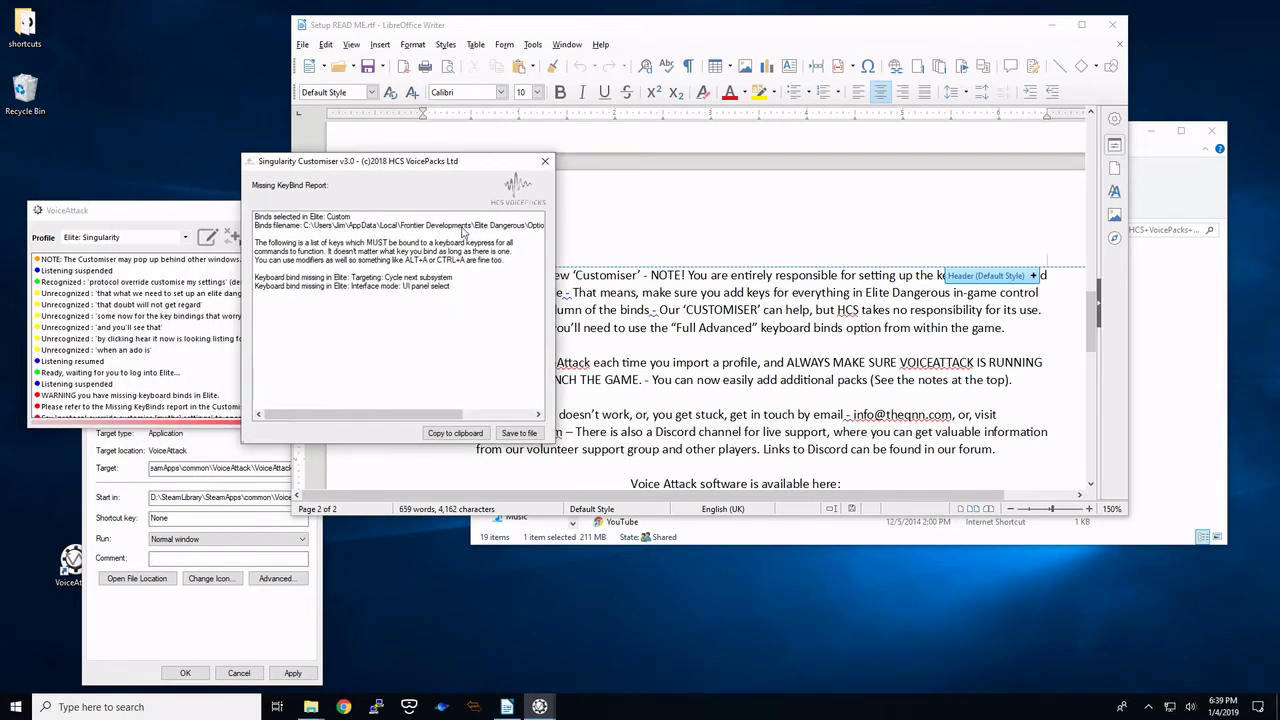
{"action": "triple_click", "coordinate": [470, 229]}
{"action": "left_click_drag", "start_coordinate": [455, 415], "coordinate": [530, 420]}
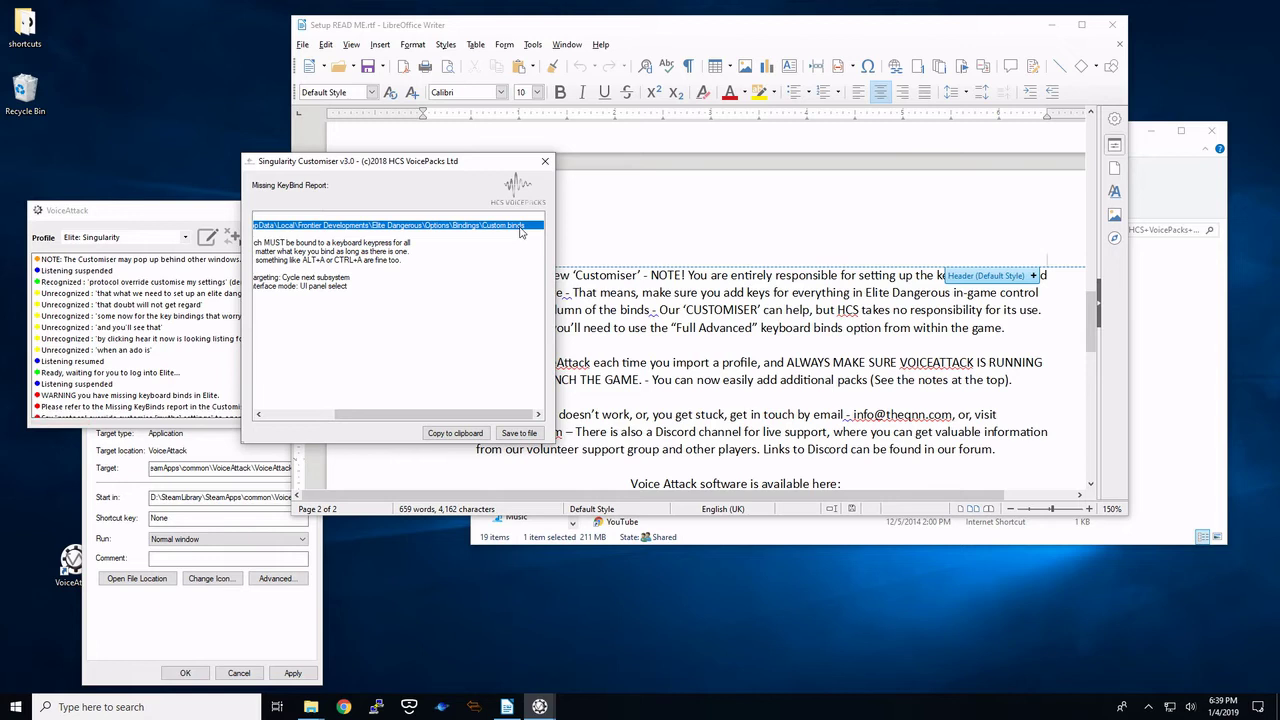
{"action": "left_click_drag", "start_coordinate": [455, 417], "coordinate": [515, 427]}
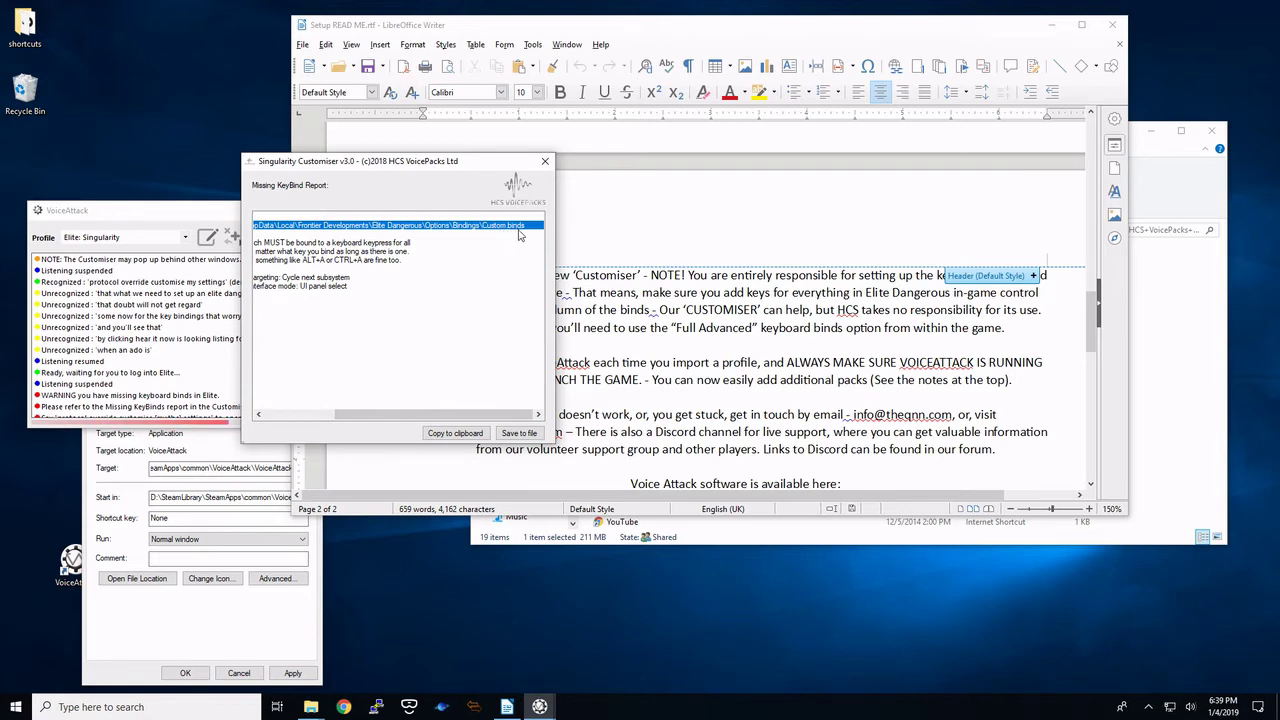
{"action": "left_click_drag", "start_coordinate": [462, 414], "coordinate": [395, 416]}
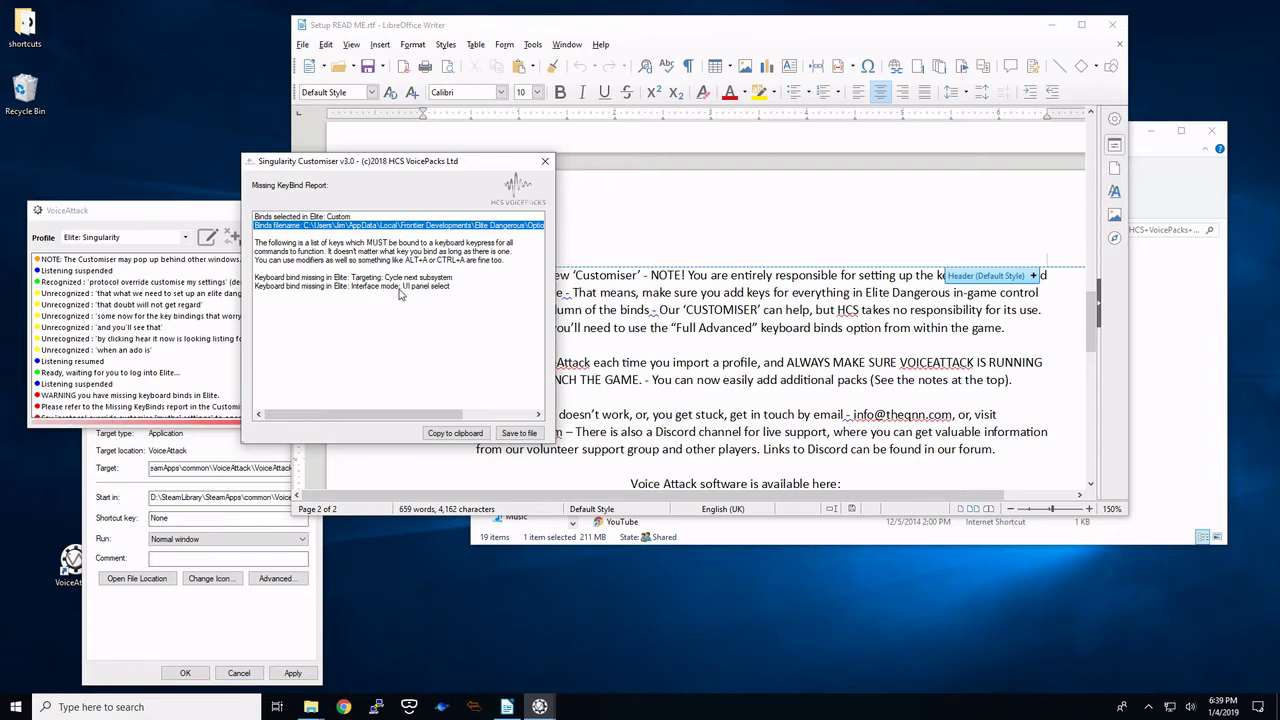
- Save the report to the Desktop as HCS Missing KeyBind Report.txt and exit the Customiser without saving changes
{"action": "left_click_drag", "start_coordinate": [427, 164], "coordinate": [236, 94]}
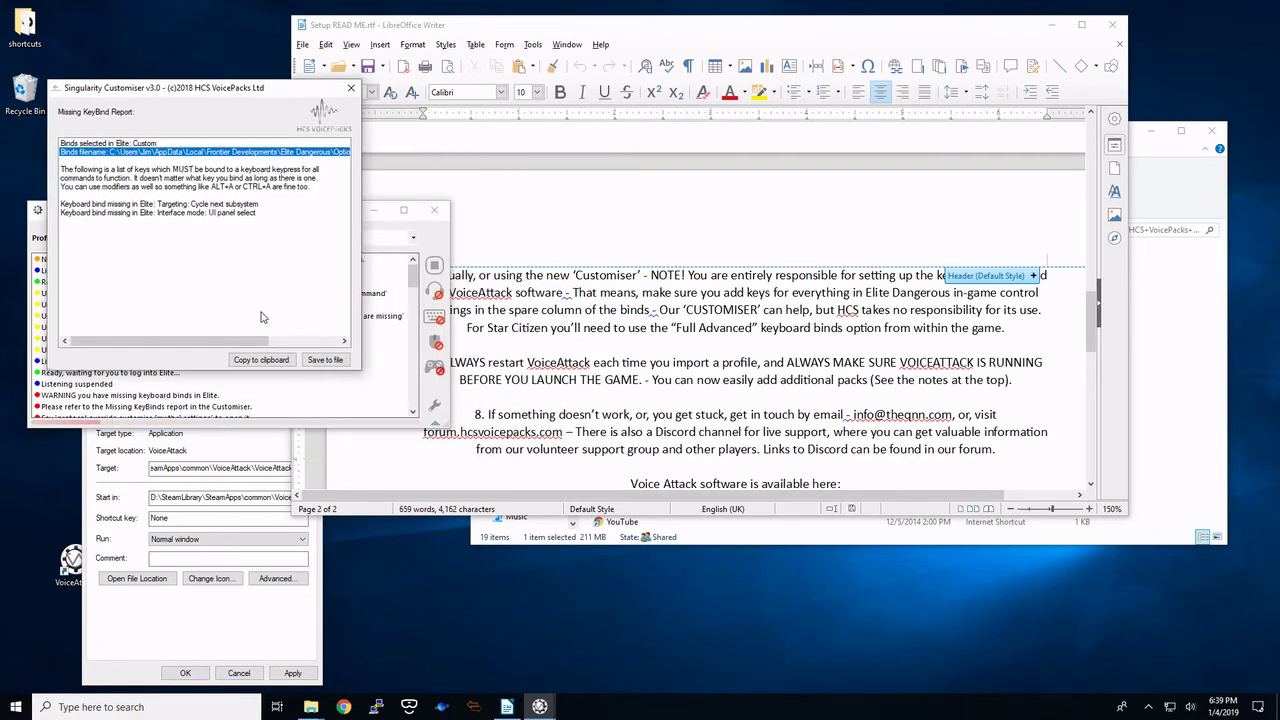
{"action": "left_click", "coordinate": [324, 360]}
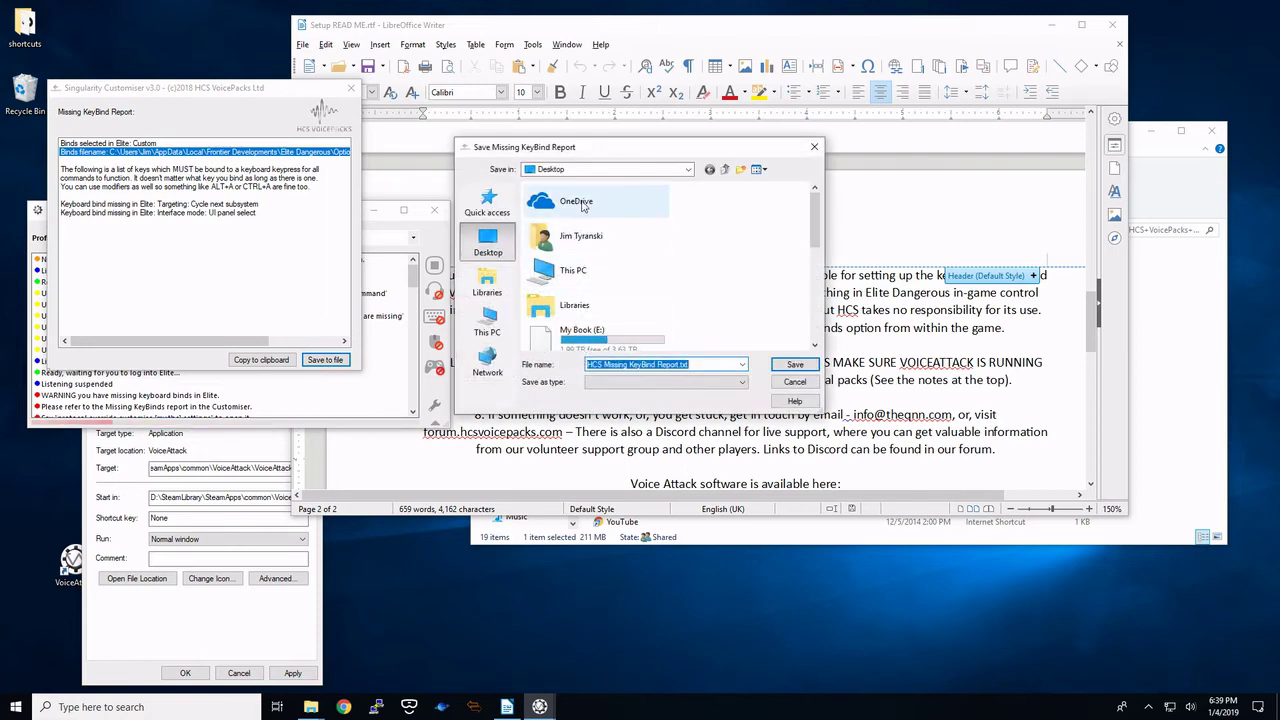
{"action": "left_click", "coordinate": [790, 365]}
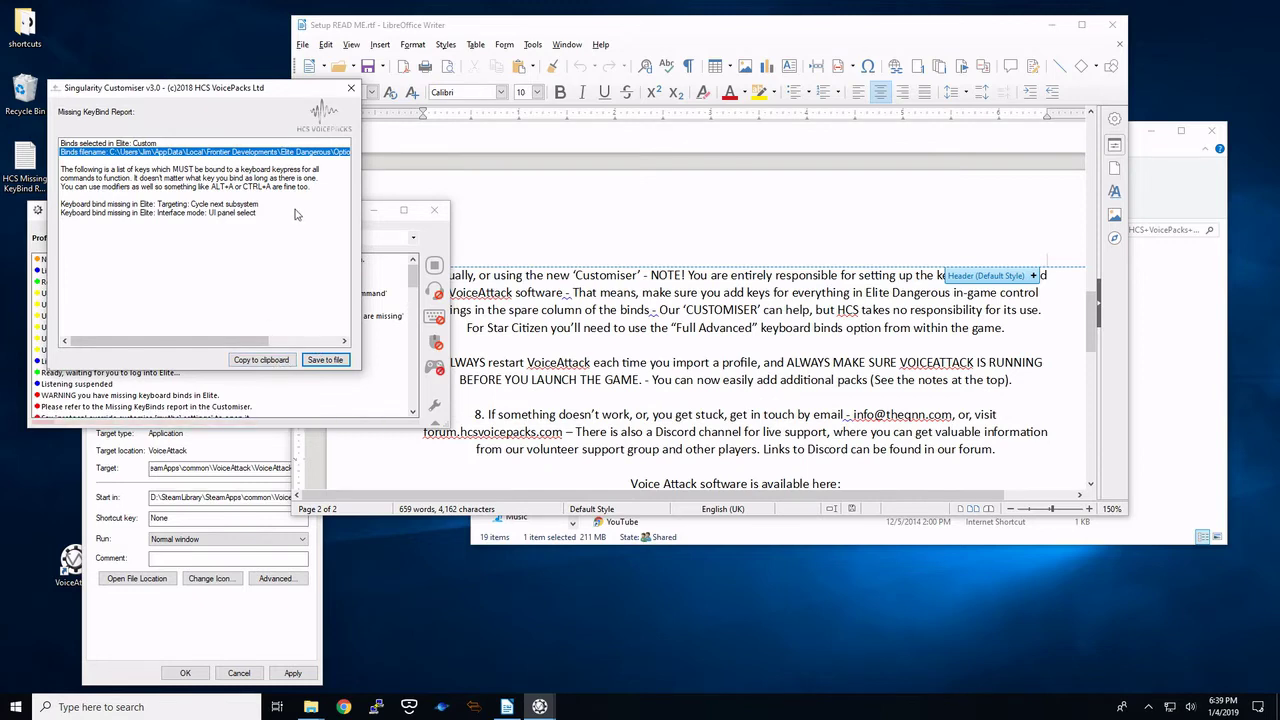
{"action": "left_click", "coordinate": [351, 88]}
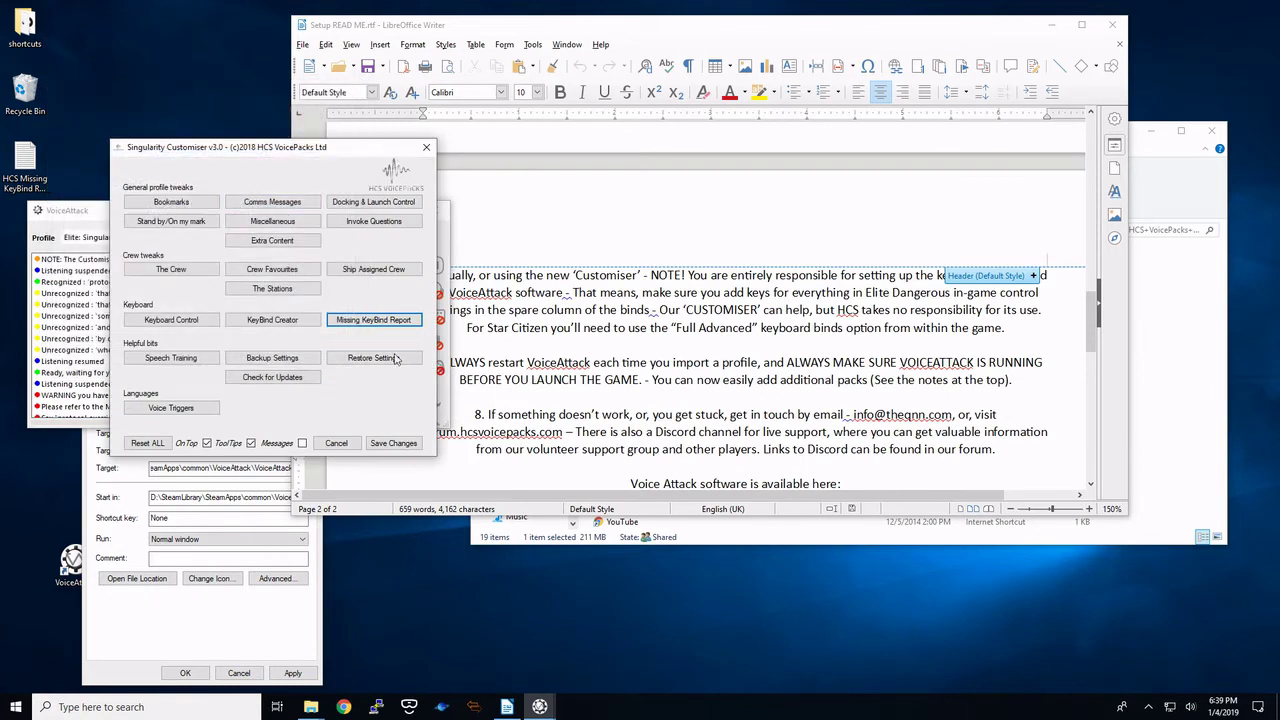
{"action": "left_click", "coordinate": [336, 443]}
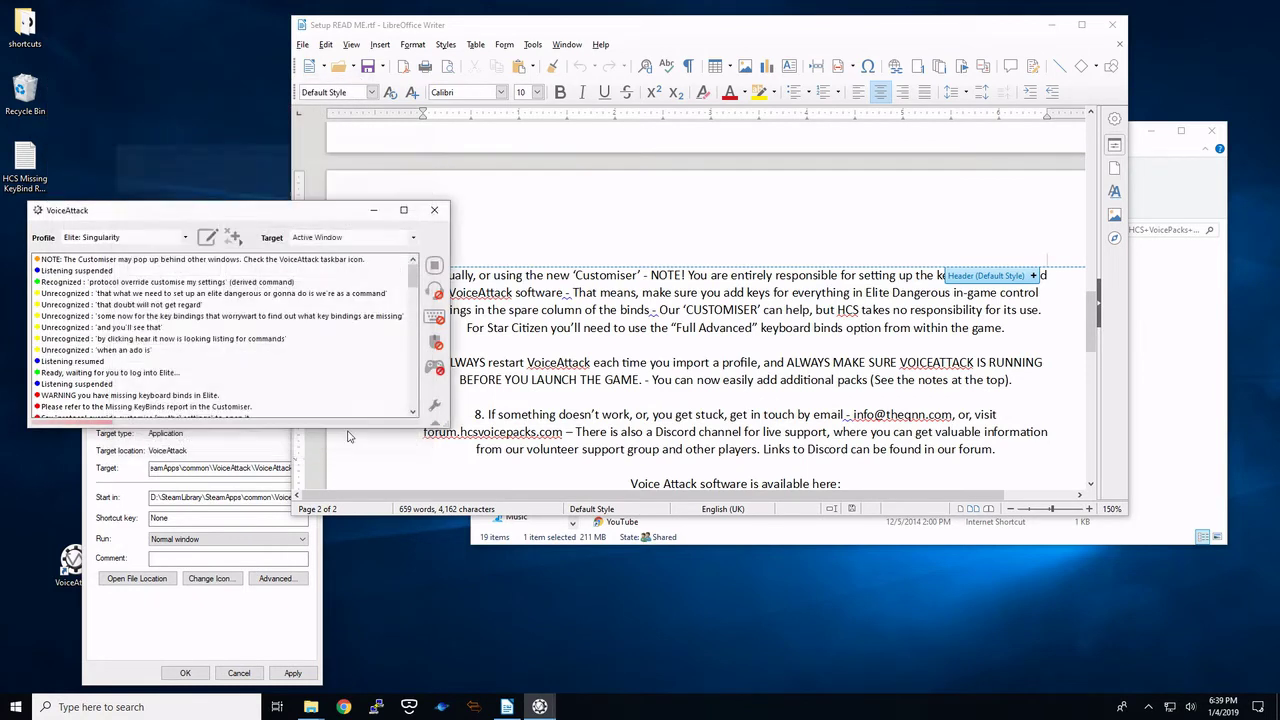
- Close VoiceAttack and its shortcut properties, and open the saved HCS Missing KeyBind Report from the desktop
{"action": "left_click", "coordinate": [433, 213]}
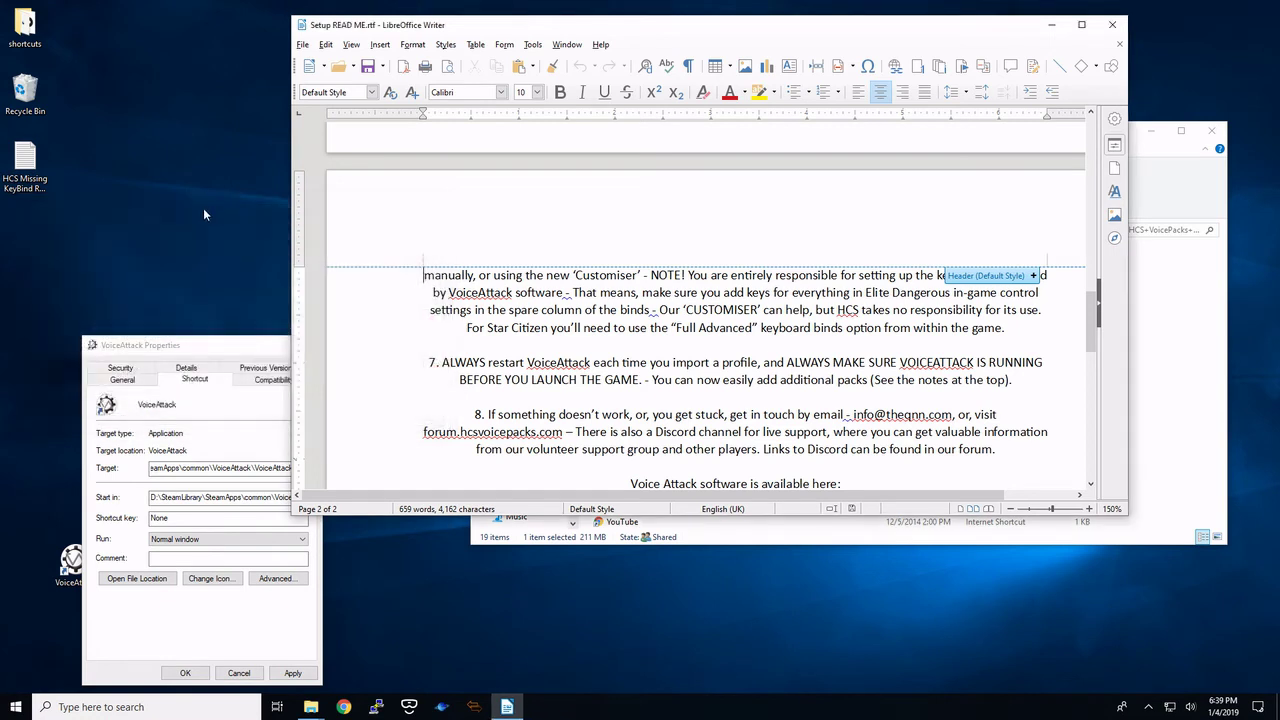
{"action": "left_click", "coordinate": [233, 357]}
{"action": "left_click", "coordinate": [310, 345]}
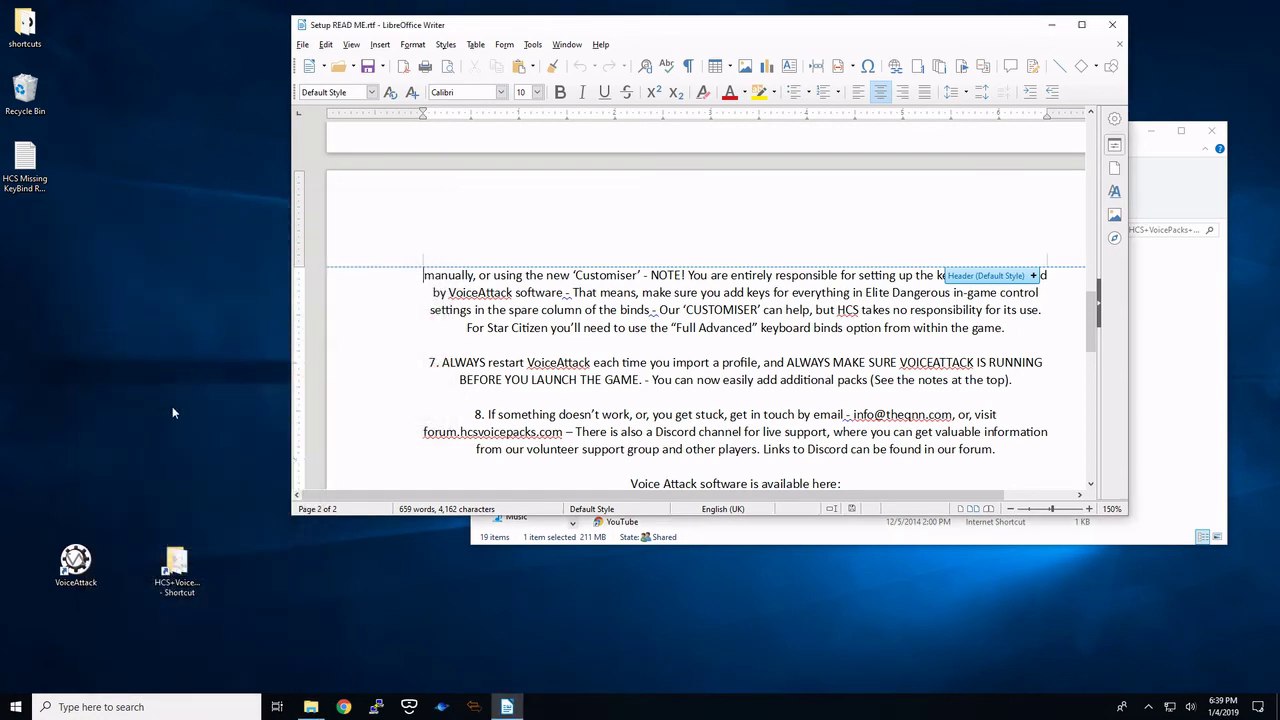
{"action": "double_click", "coordinate": [30, 165]}
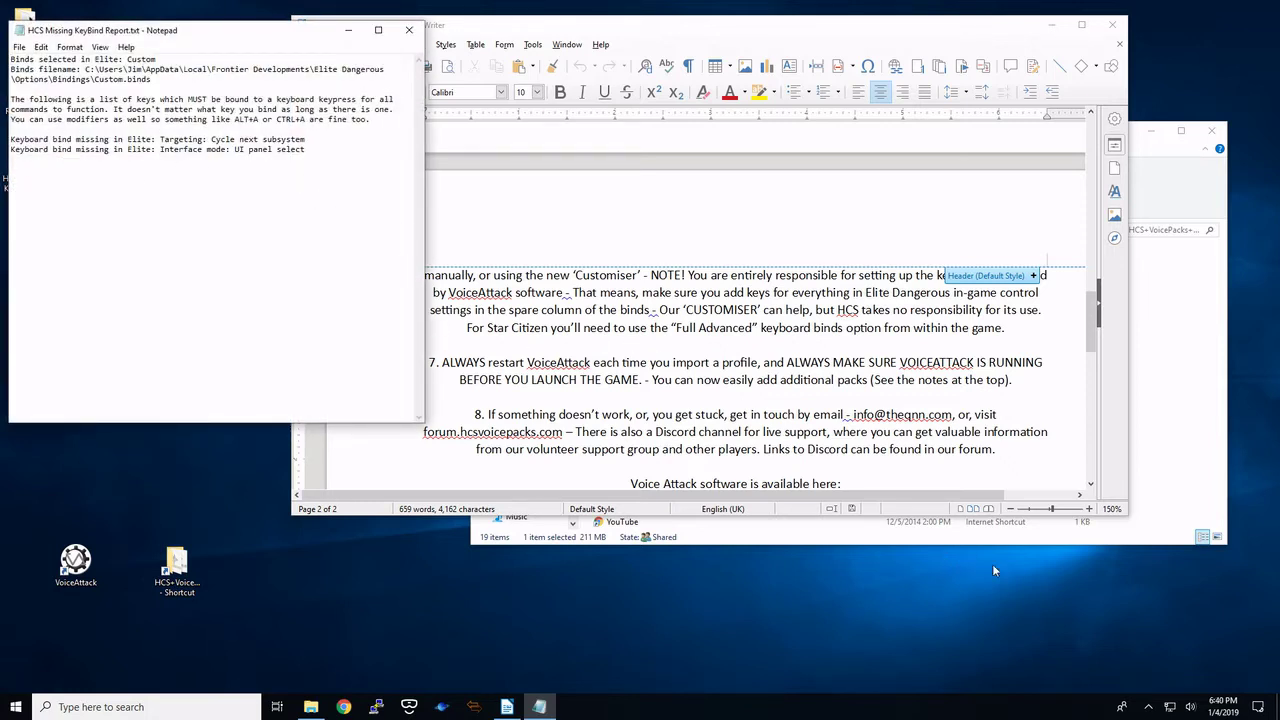
- Launch Elite Dangerous through Steam and expand the Targeting bindings in its control options to find Cycle Next Subsystem
{"action": "left_click", "coordinate": [1148, 706]}
{"action": "right_click", "coordinate": [1202, 575]}
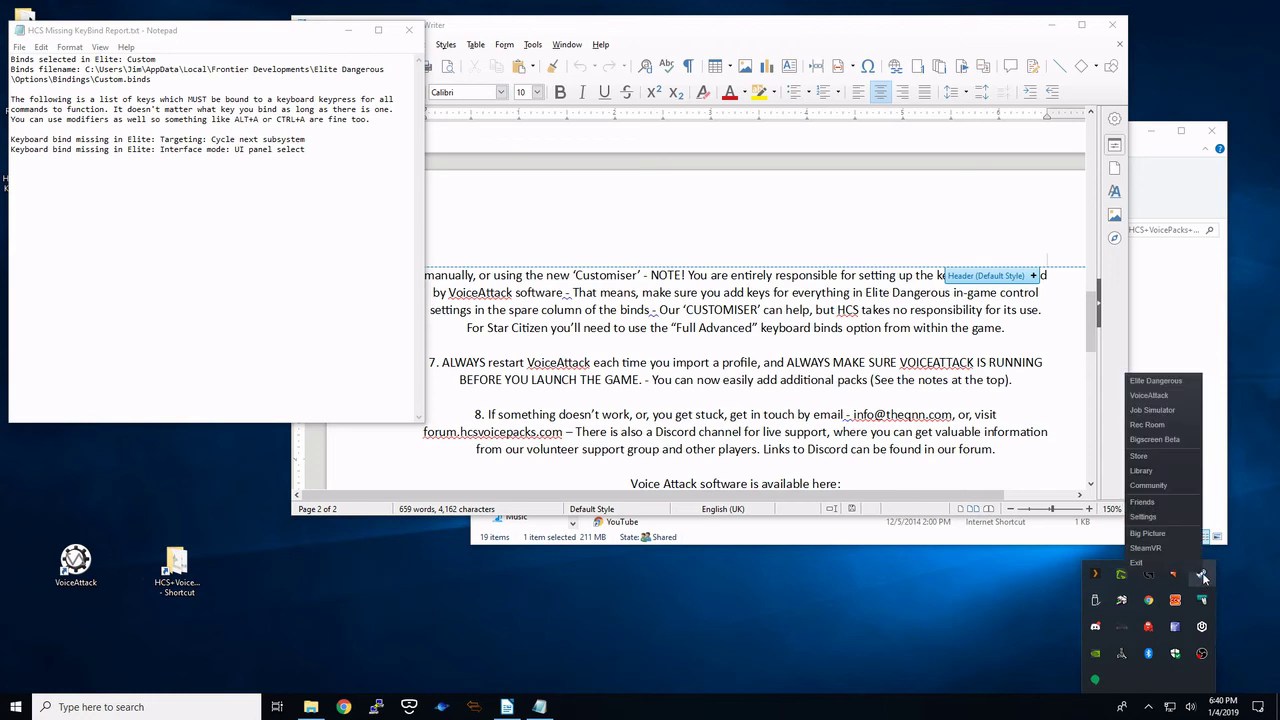
{"action": "left_click", "coordinate": [1156, 381]}
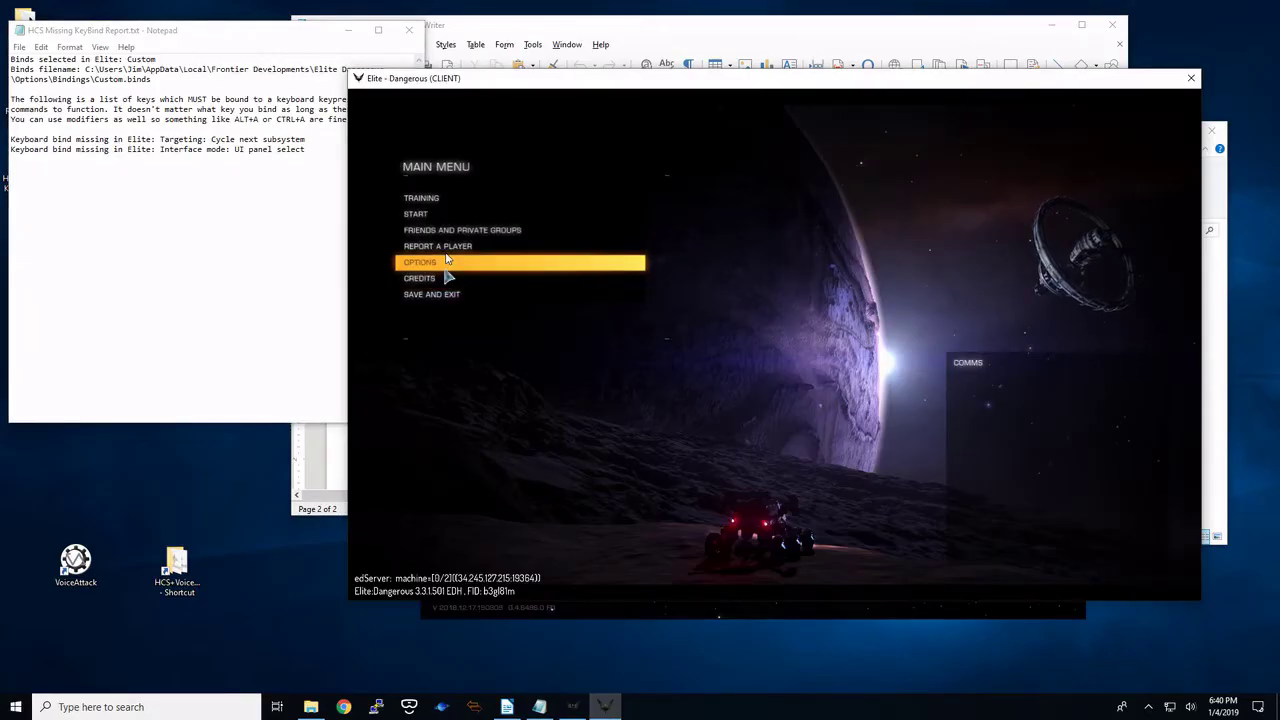
{"action": "left_click", "coordinate": [446, 259]}
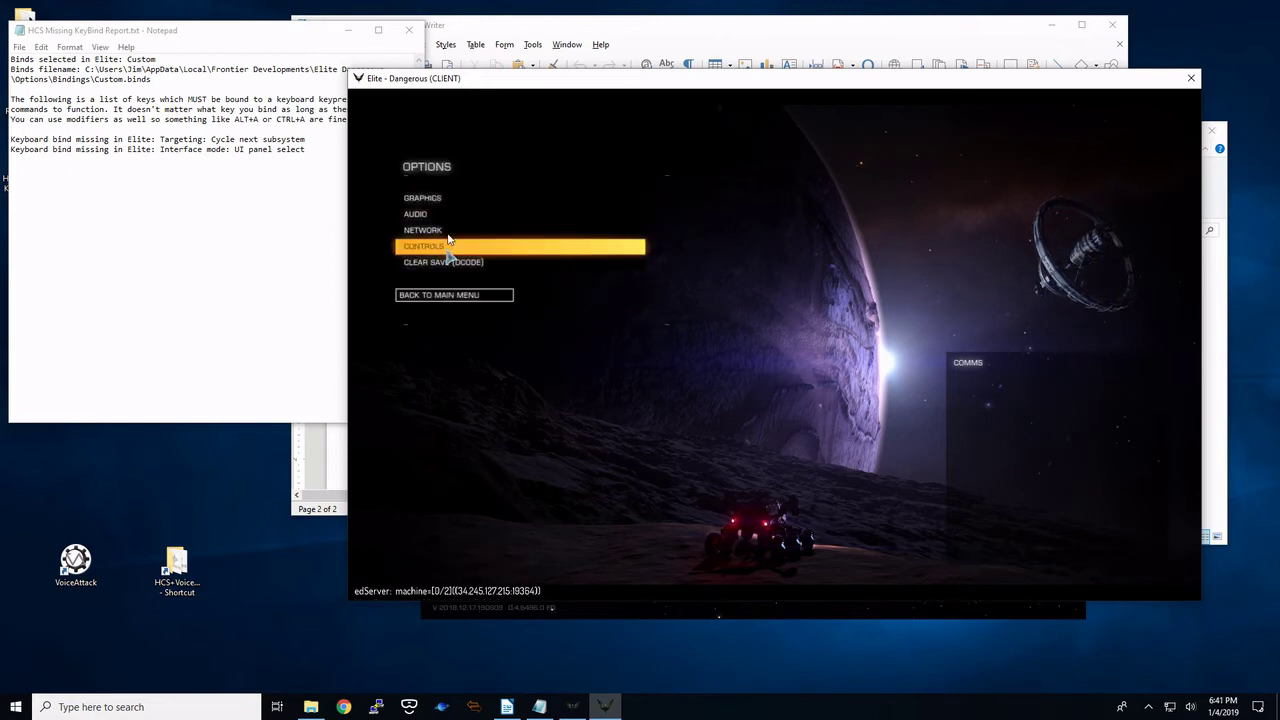
{"action": "left_click", "coordinate": [449, 240]}
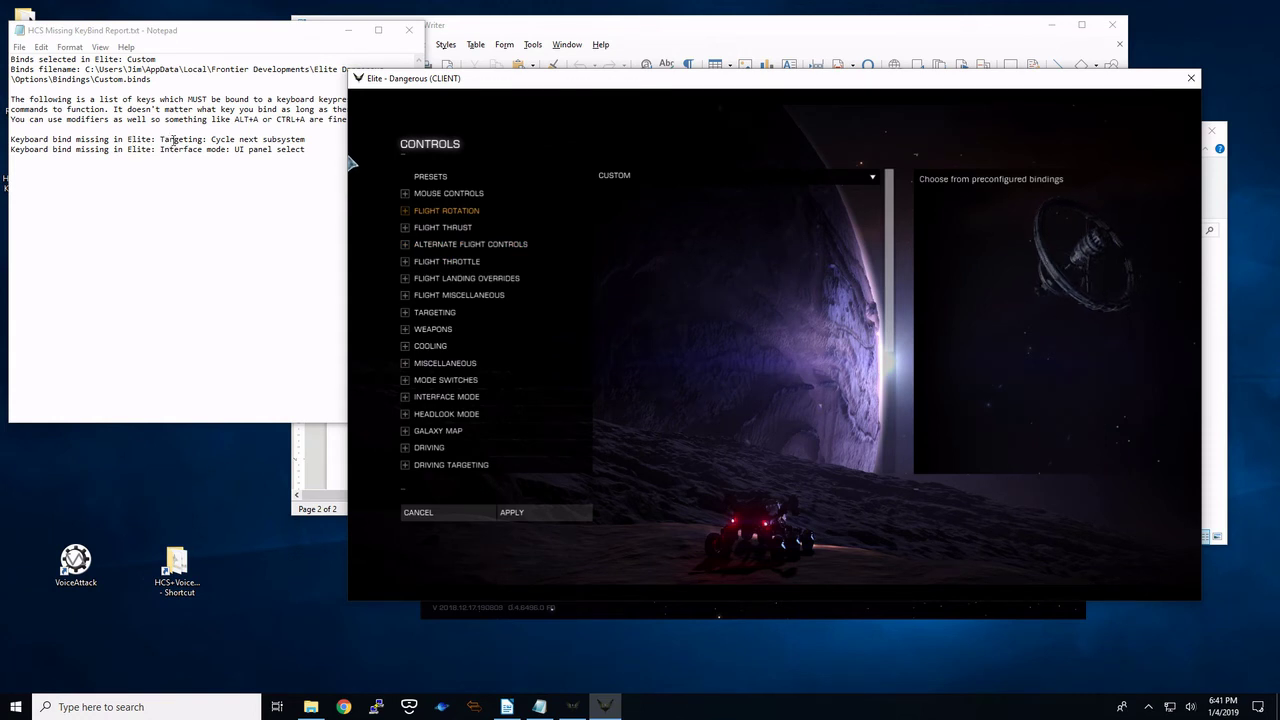
{"action": "left_click", "coordinate": [412, 312]}
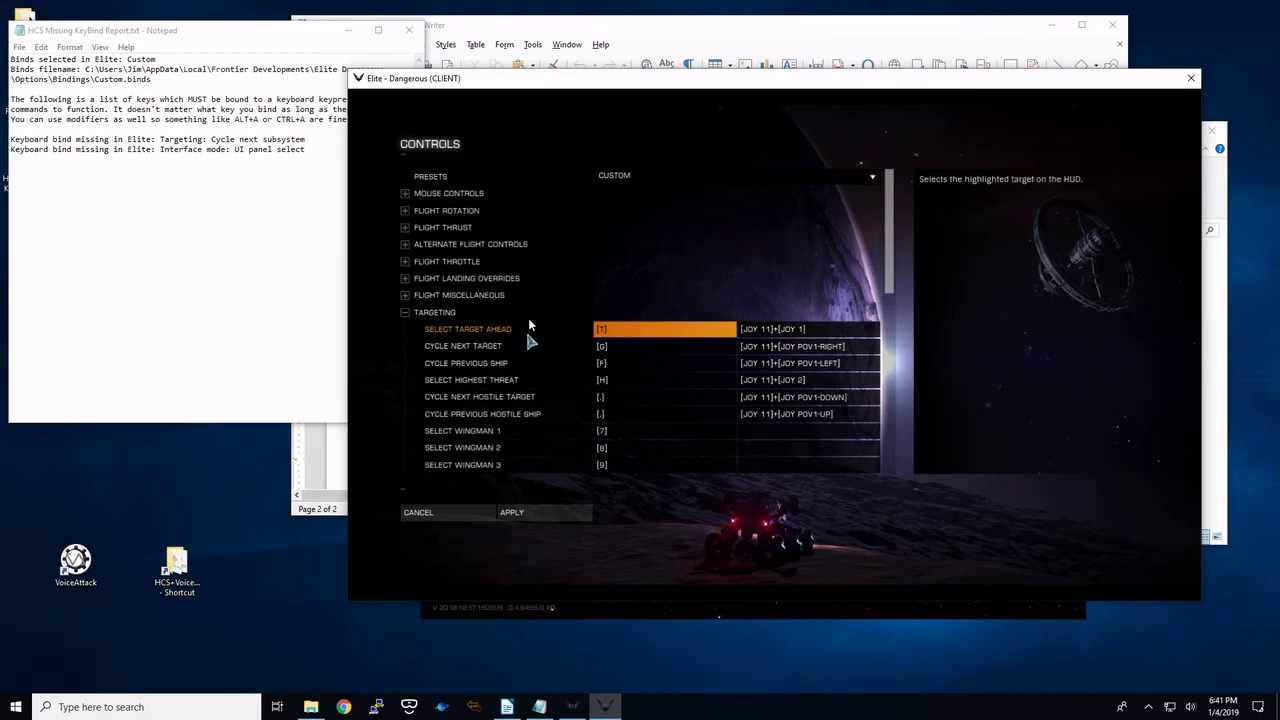
{"action": "scroll", "coordinate": [558, 360], "scroll_direction": "down", "scroll_amount": 3}
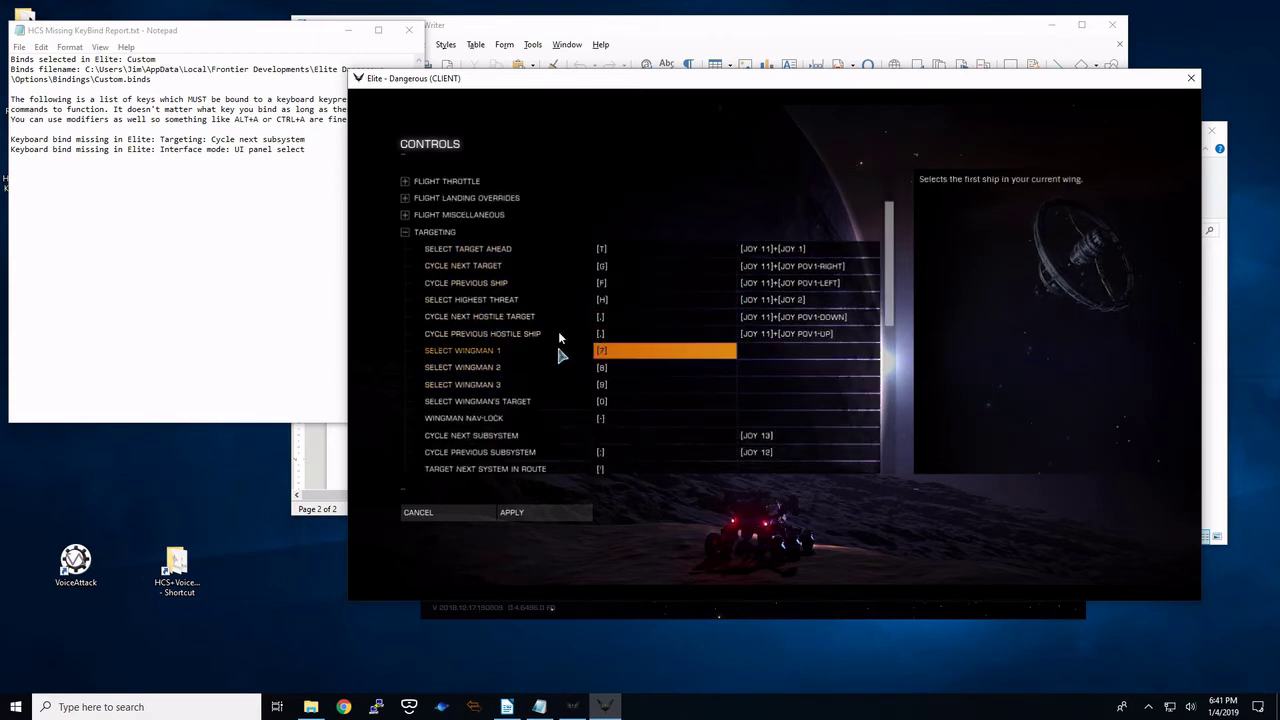
{"action": "scroll", "coordinate": [571, 362], "scroll_direction": "down", "scroll_amount": 2}
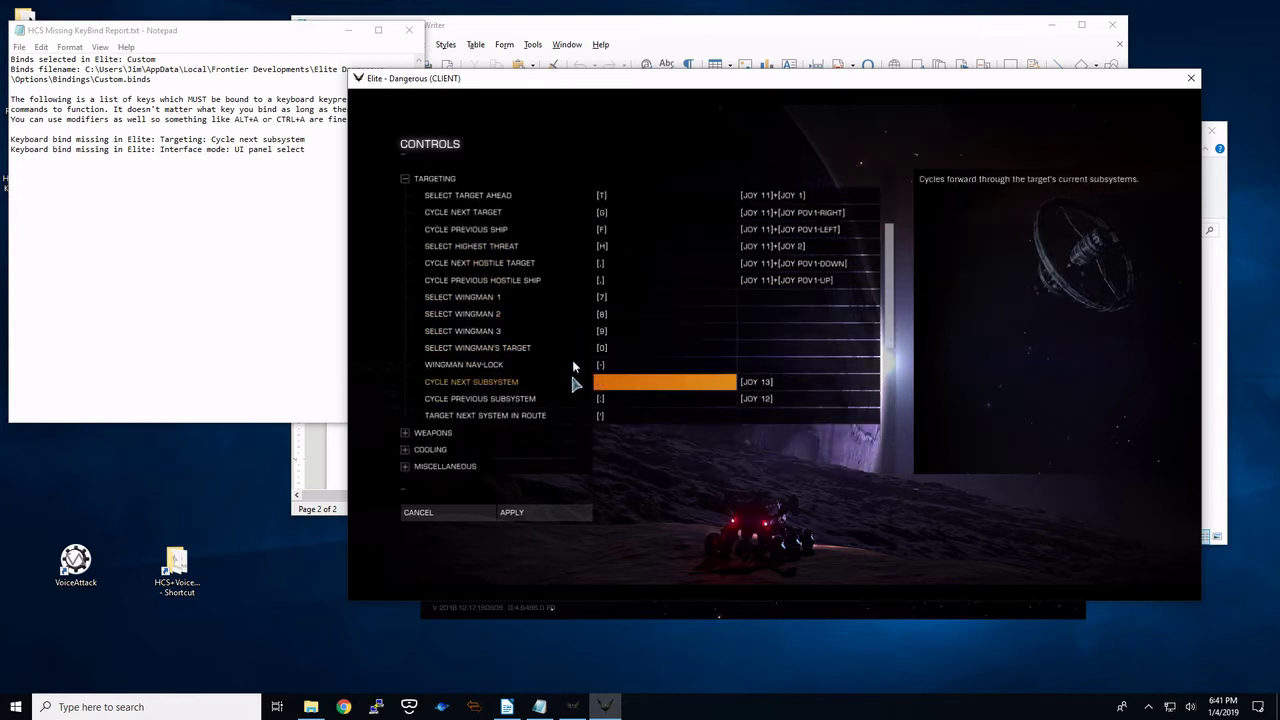
{"action": "left_click", "coordinate": [636, 380]}
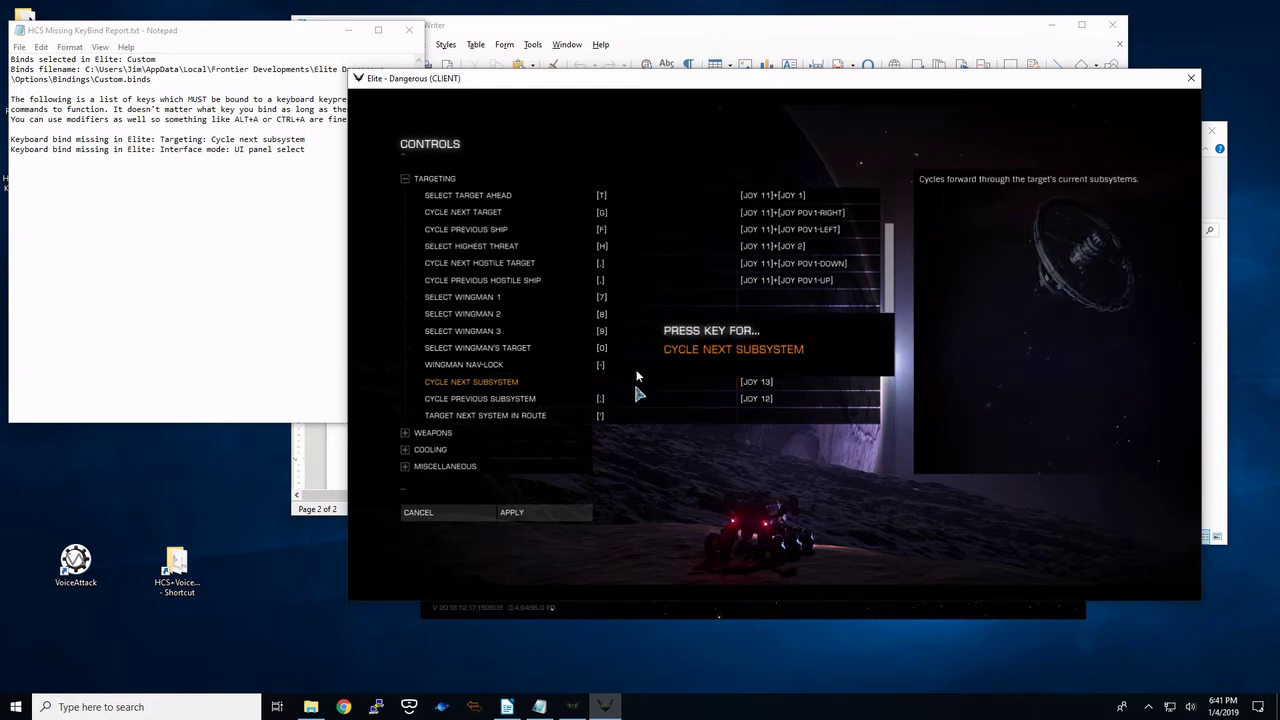
{"action": "key", "text": "apostrophe"}
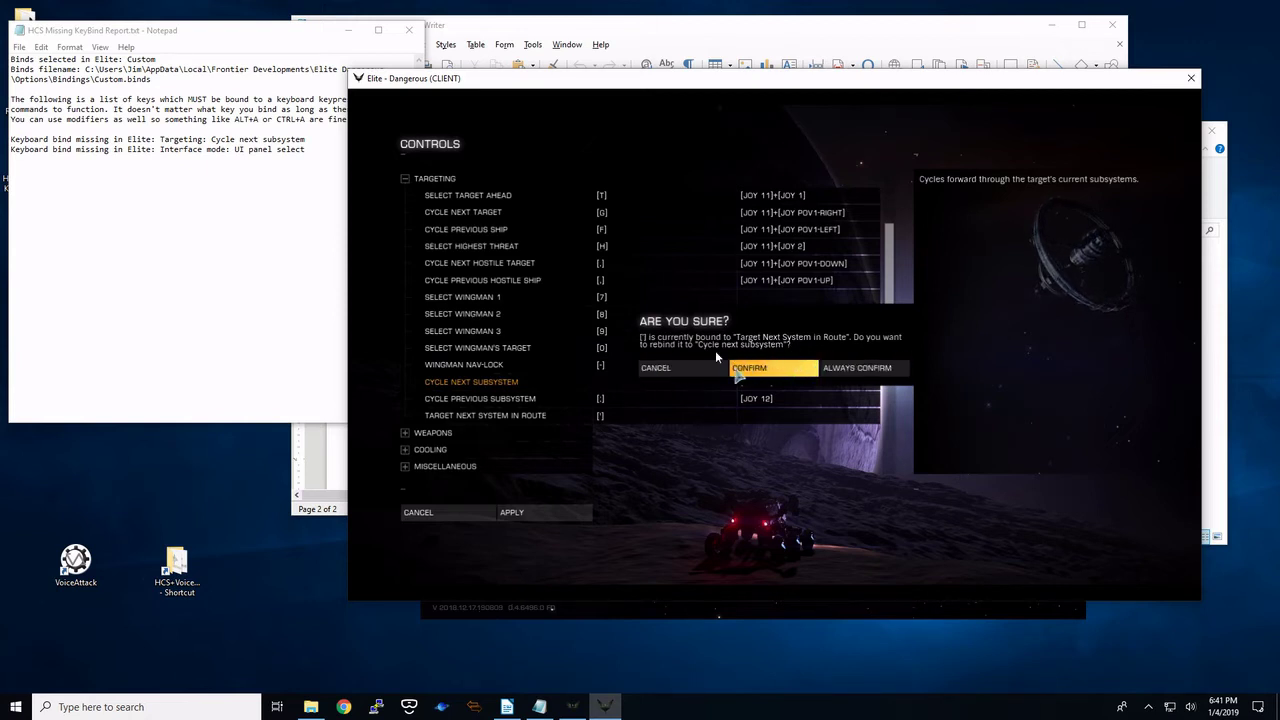
{"action": "left_click", "coordinate": [645, 367]}
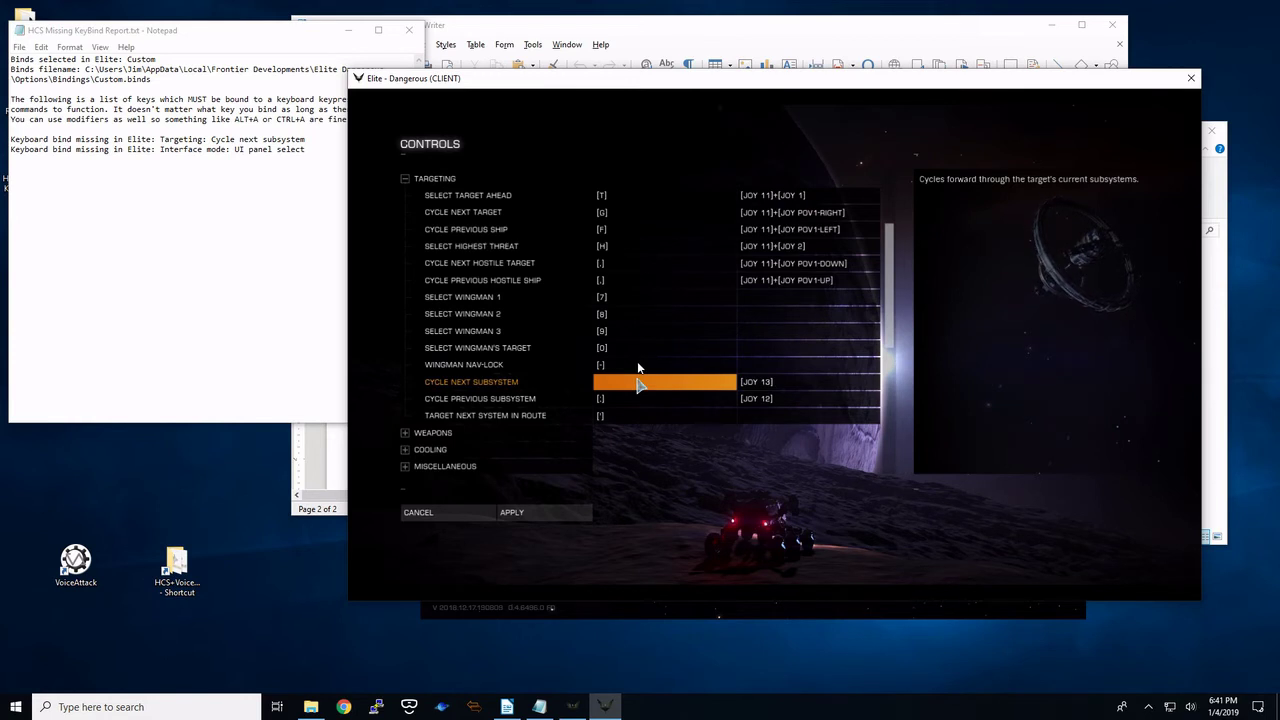
- Bind the empty keyboard slot of Cycle Next Subsystem to [R SHIFT]+[.] and apply the control changes
{"action": "left_click", "coordinate": [638, 381]}
{"action": "key", "text": "shift+semicolon"}
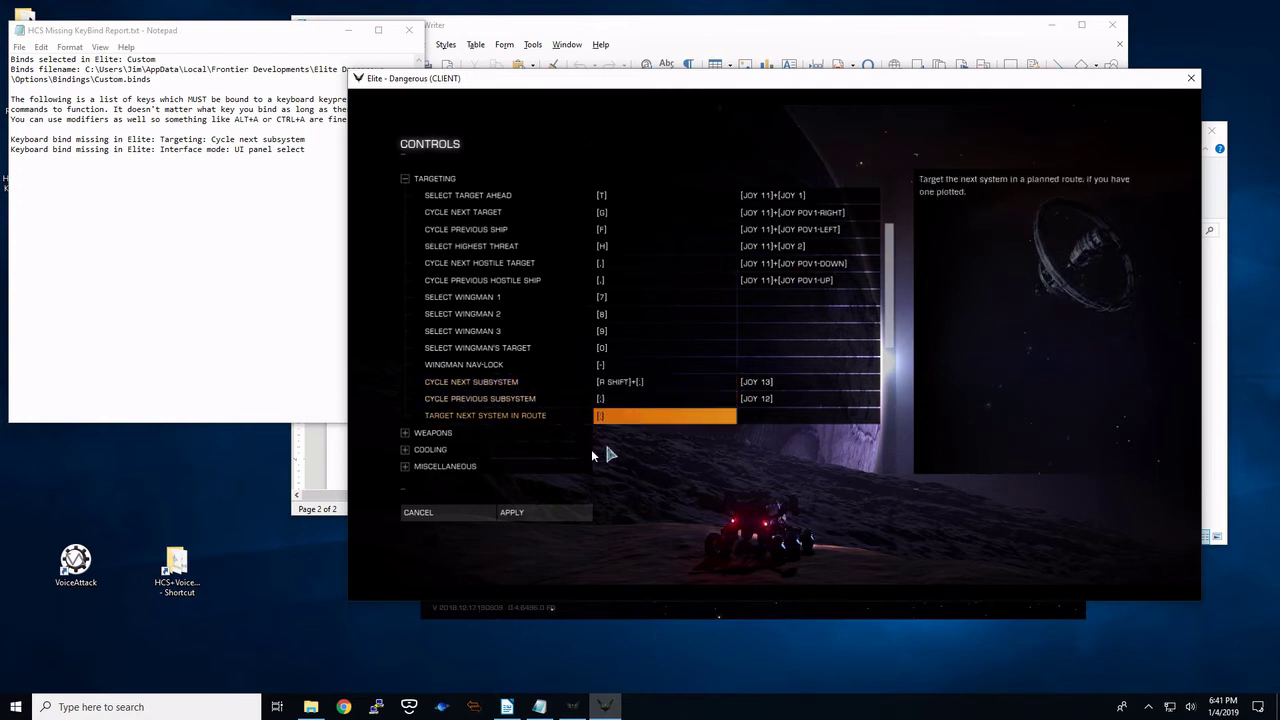
{"action": "left_click", "coordinate": [567, 508]}
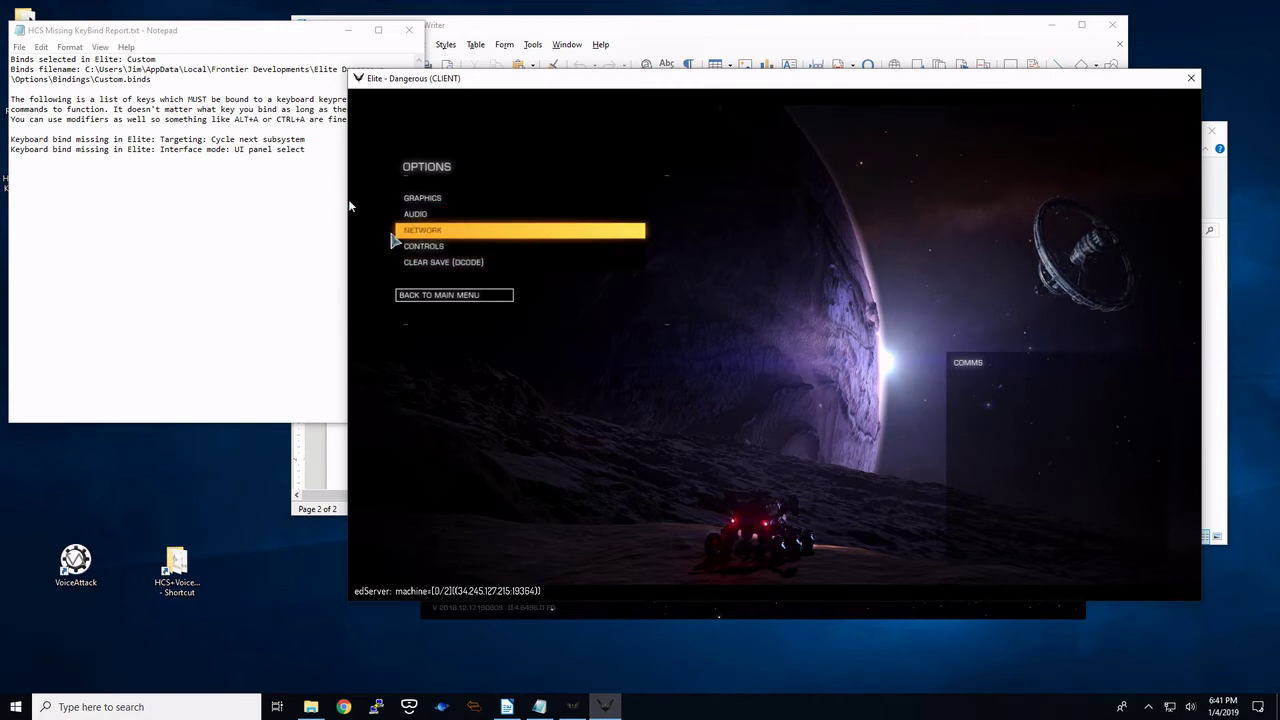
- Bind the keyboard slot of UI Panel Select under Interface Mode to Space and apply the control changes
{"action": "left_click", "coordinate": [436, 248]}
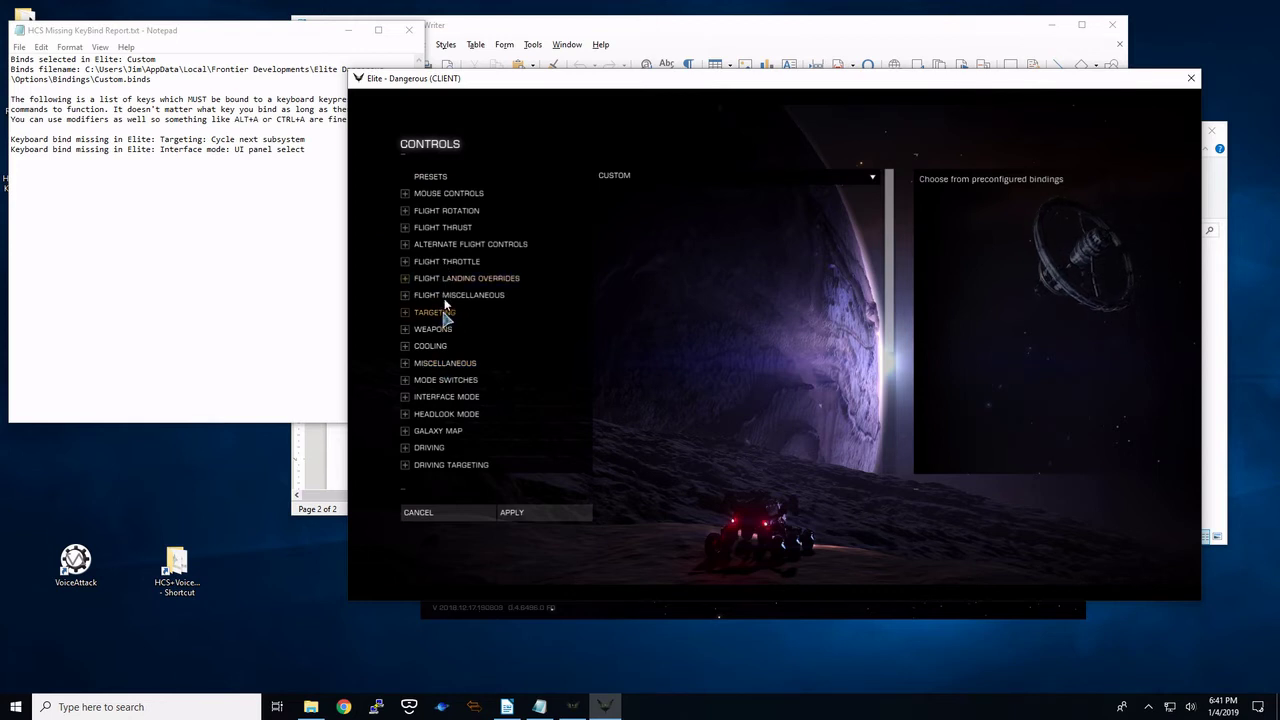
{"action": "left_click", "coordinate": [433, 396]}
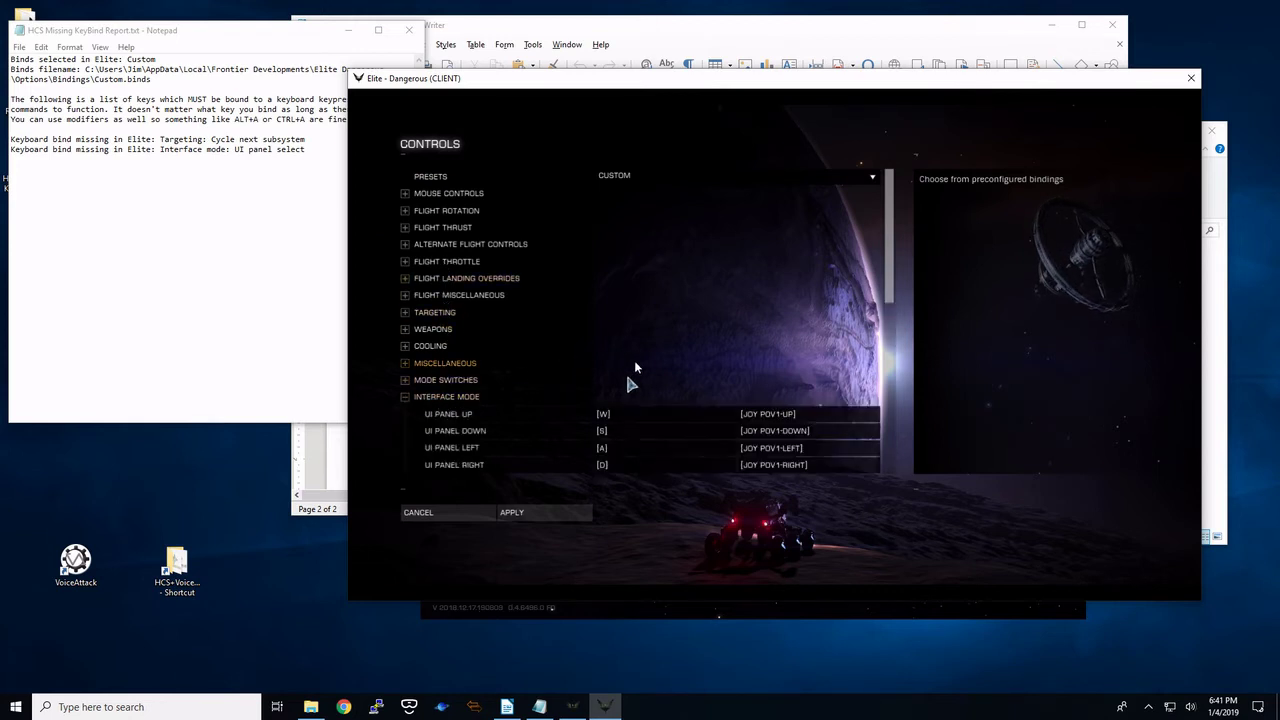
{"action": "scroll", "coordinate": [676, 365], "scroll_direction": "down", "scroll_amount": 5}
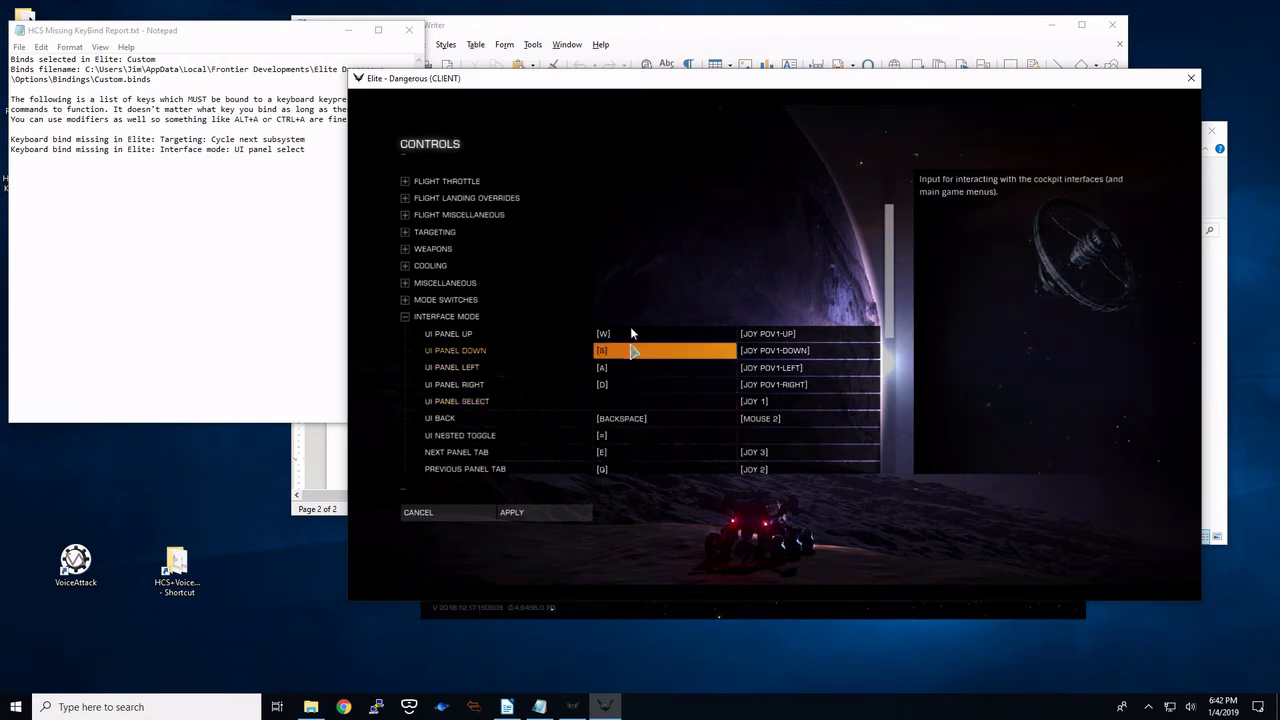
{"action": "left_click", "coordinate": [636, 399]}
{"action": "key", "text": "space"}
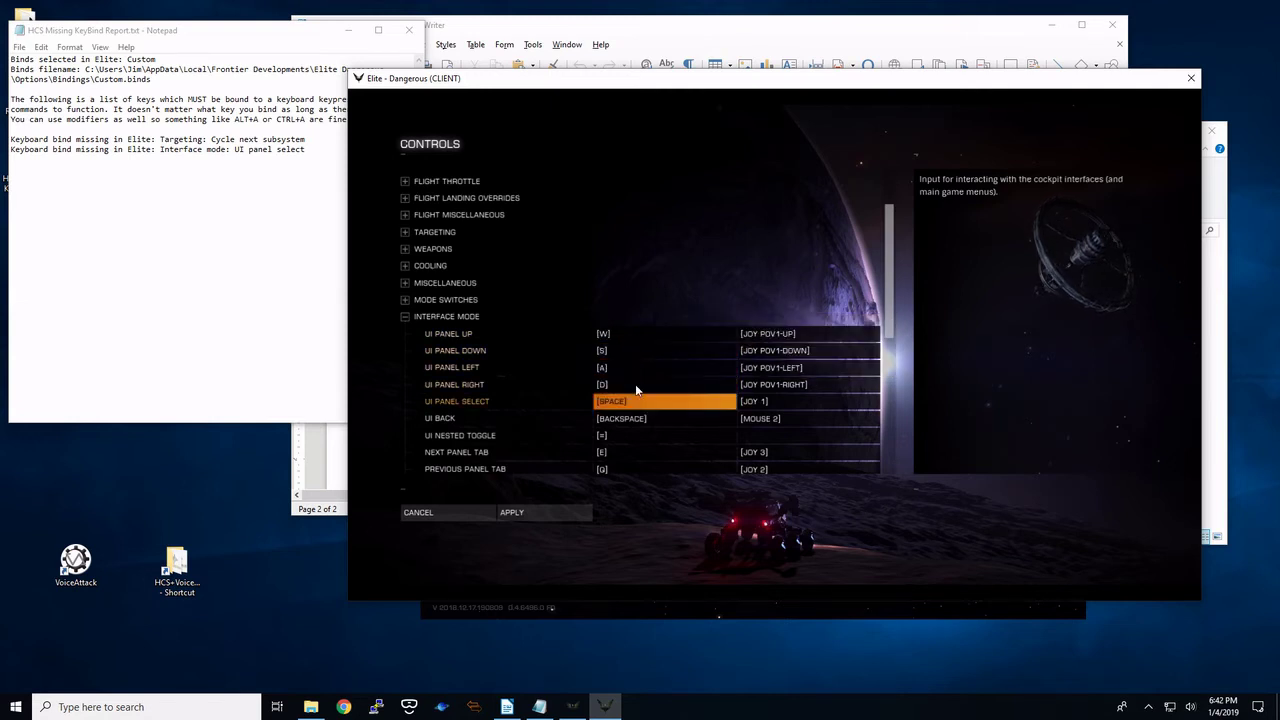
{"action": "left_click", "coordinate": [548, 513]}
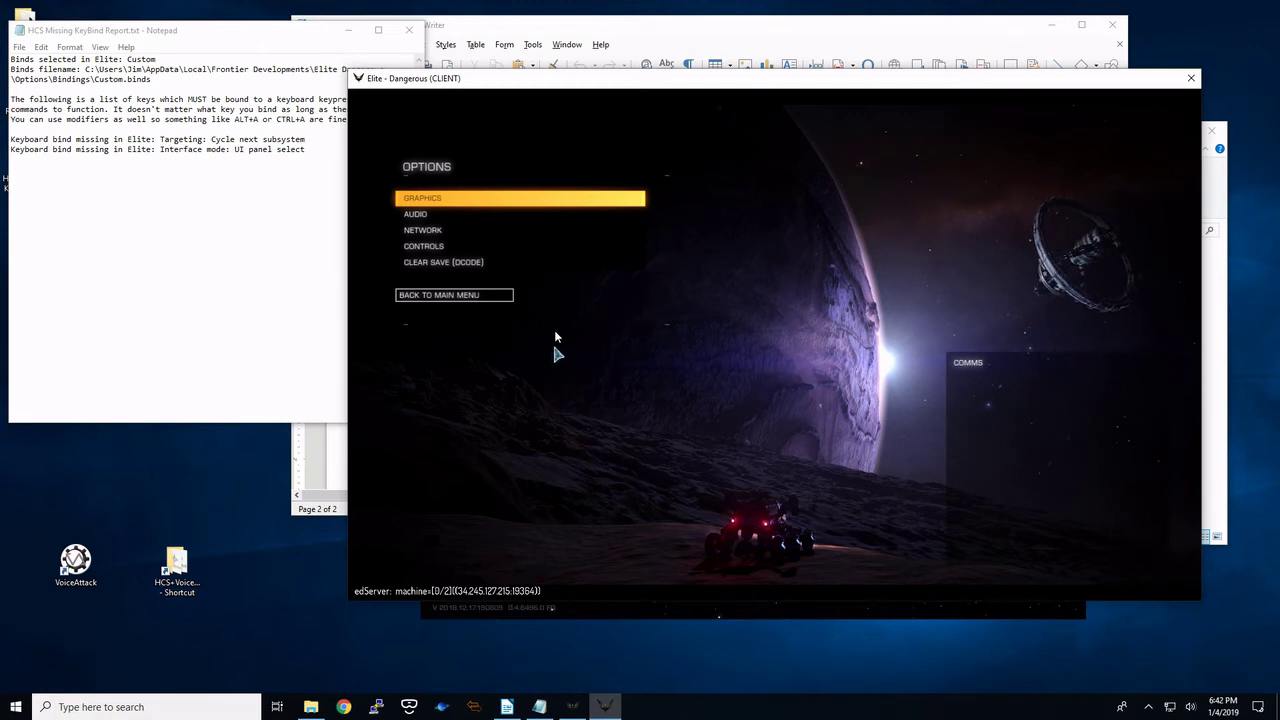
- Leave the options, exit Elite Dangerous and close its launcher
{"action": "left_click", "coordinate": [452, 290]}
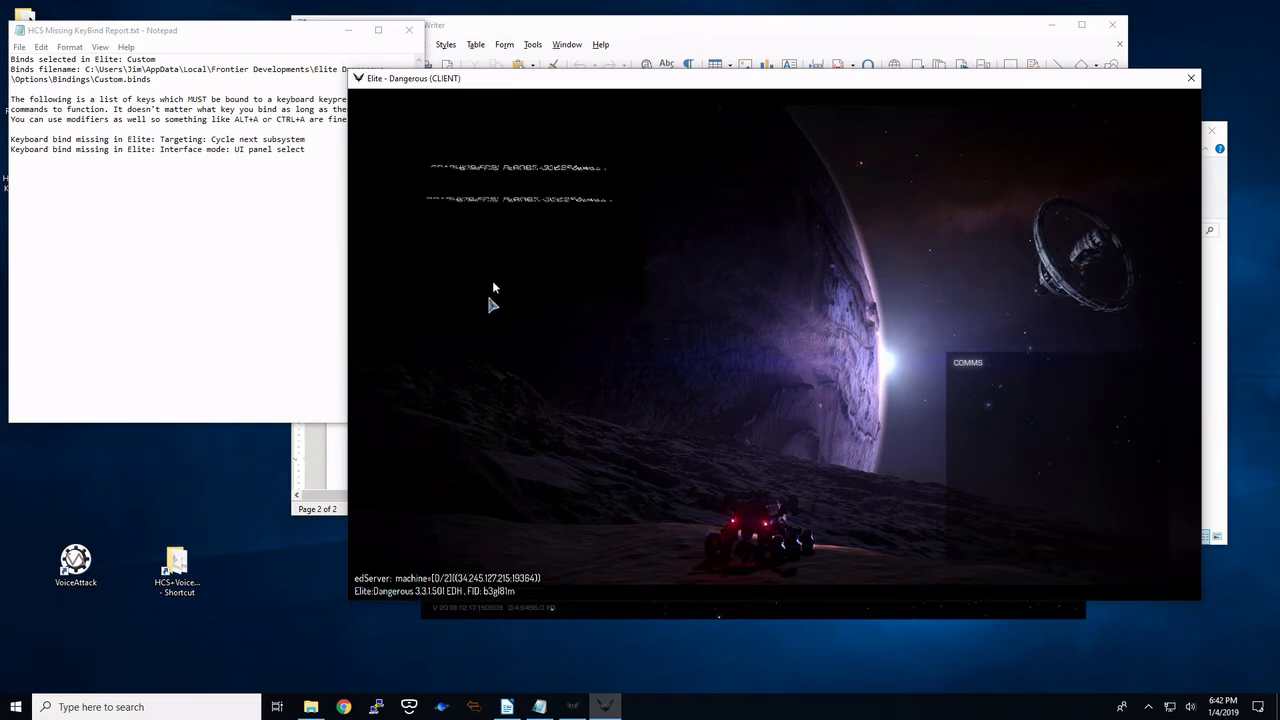
{"action": "left_click", "coordinate": [465, 292]}
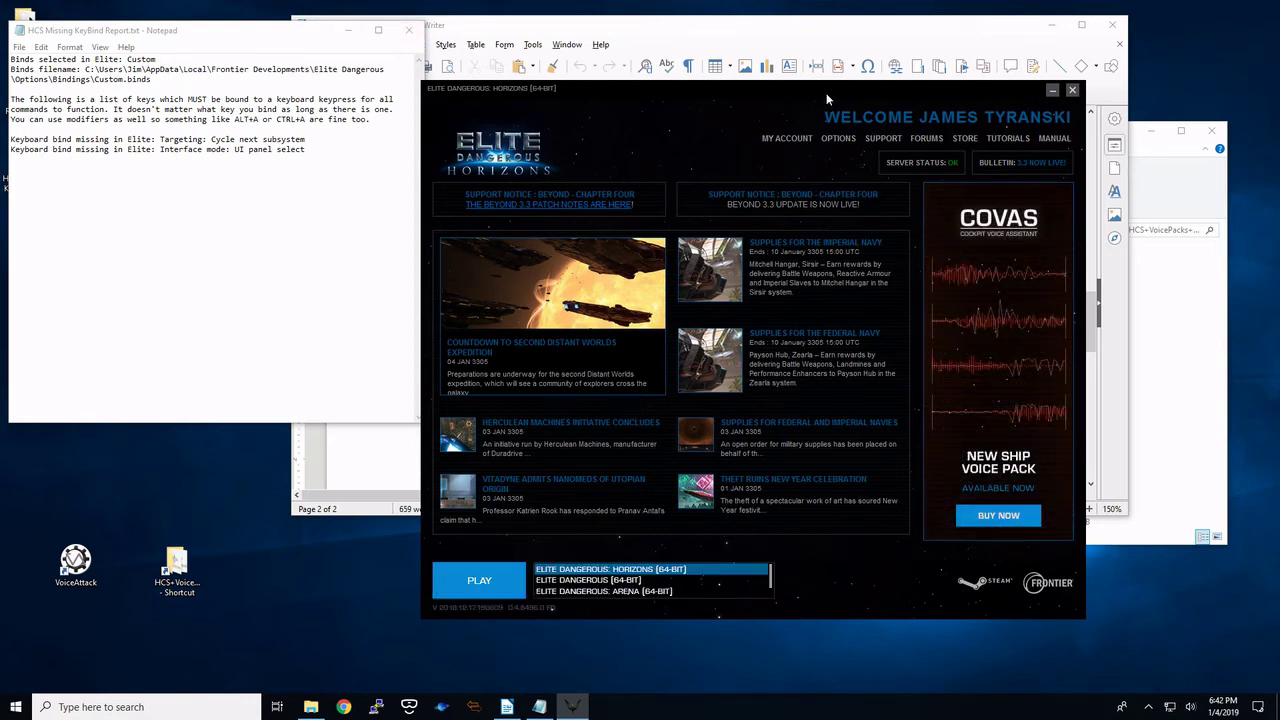
{"action": "left_click", "coordinate": [1071, 91]}
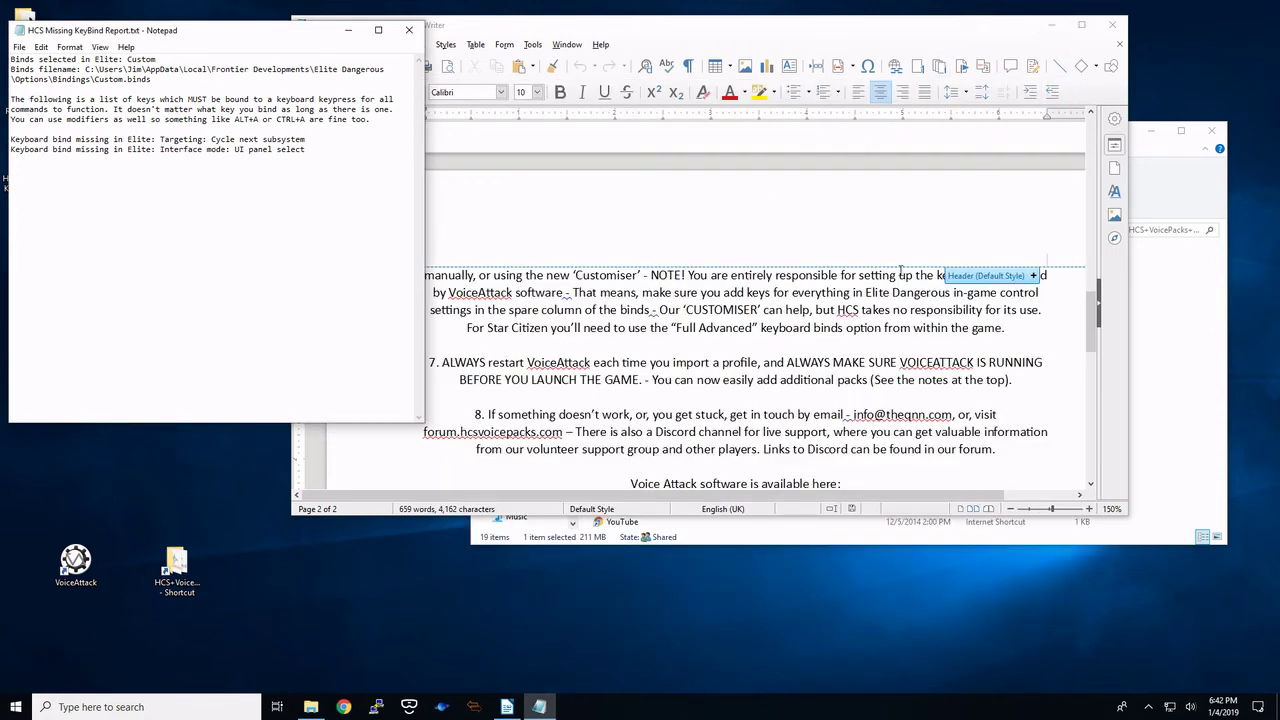
- Open the Elite Dangerous Options\Bindings folder in File Explorer using the folder path copied from the HCS Missing KeyBind Report
{"action": "left_click", "coordinate": [1146, 156]}
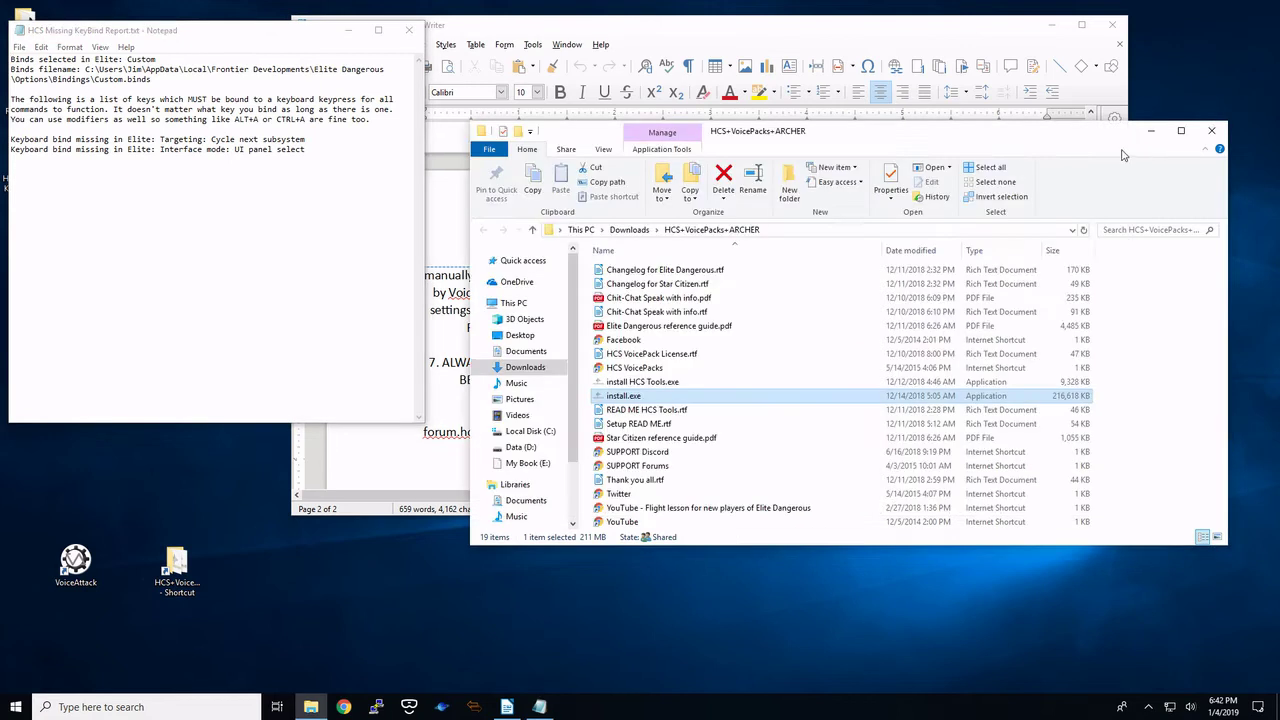
{"action": "mouse_move", "coordinate": [825, 135]}
{"action": "left_mouse_down"}
{"action": "mouse_move", "coordinate": [854, 134]}
{"action": "mouse_move", "coordinate": [816, 153]}
{"action": "left_mouse_up"}
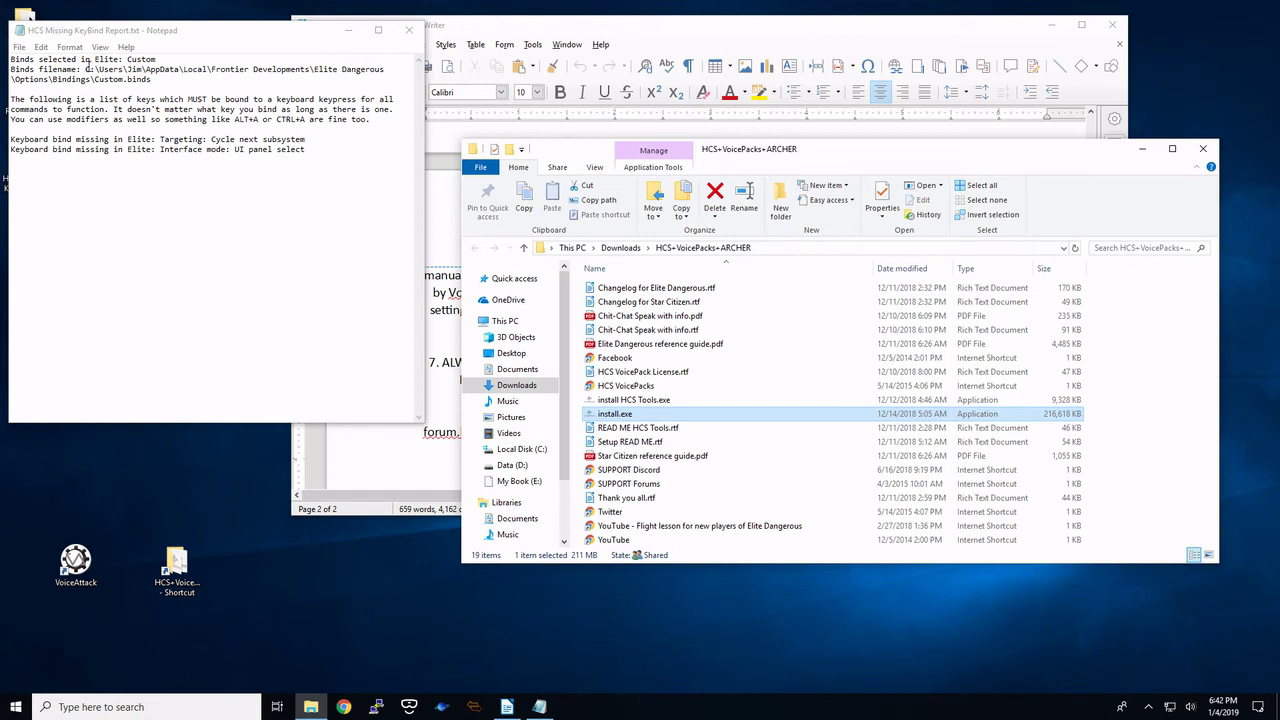
{"action": "mouse_move", "coordinate": [86, 68]}
{"action": "left_mouse_down"}
{"action": "mouse_move", "coordinate": [128, 80]}
{"action": "mouse_move", "coordinate": [96, 80]}
{"action": "left_mouse_up"}
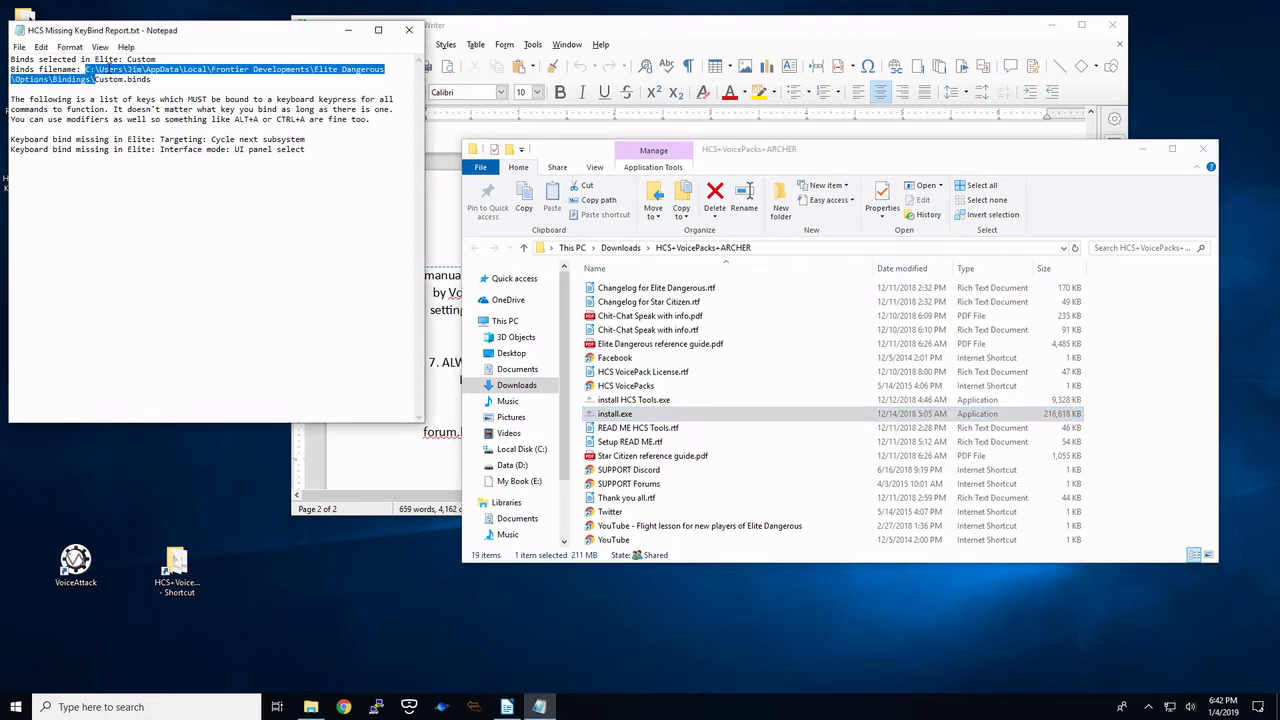
{"action": "right_click", "coordinate": [22, 66]}
{"action": "left_click", "coordinate": [50, 110]}
{"action": "left_click", "coordinate": [851, 249]}
{"action": "right_click", "coordinate": [831, 247]}
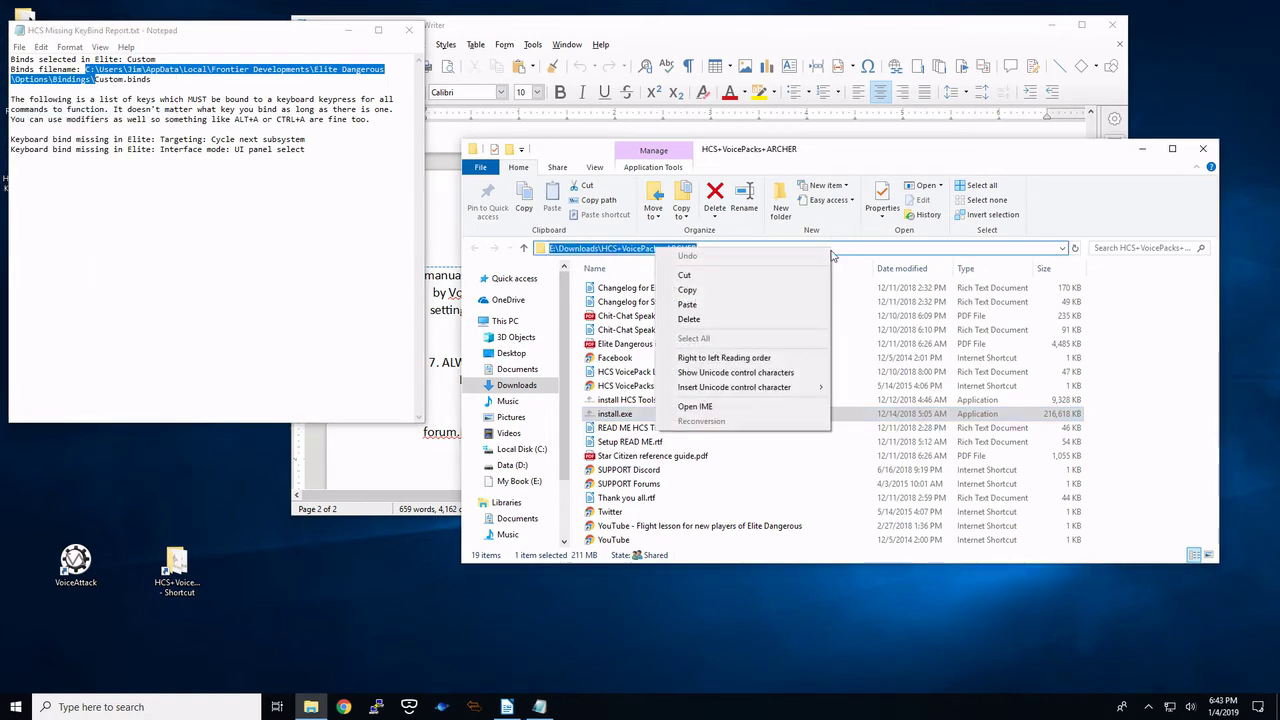
{"action": "left_click", "coordinate": [762, 306]}
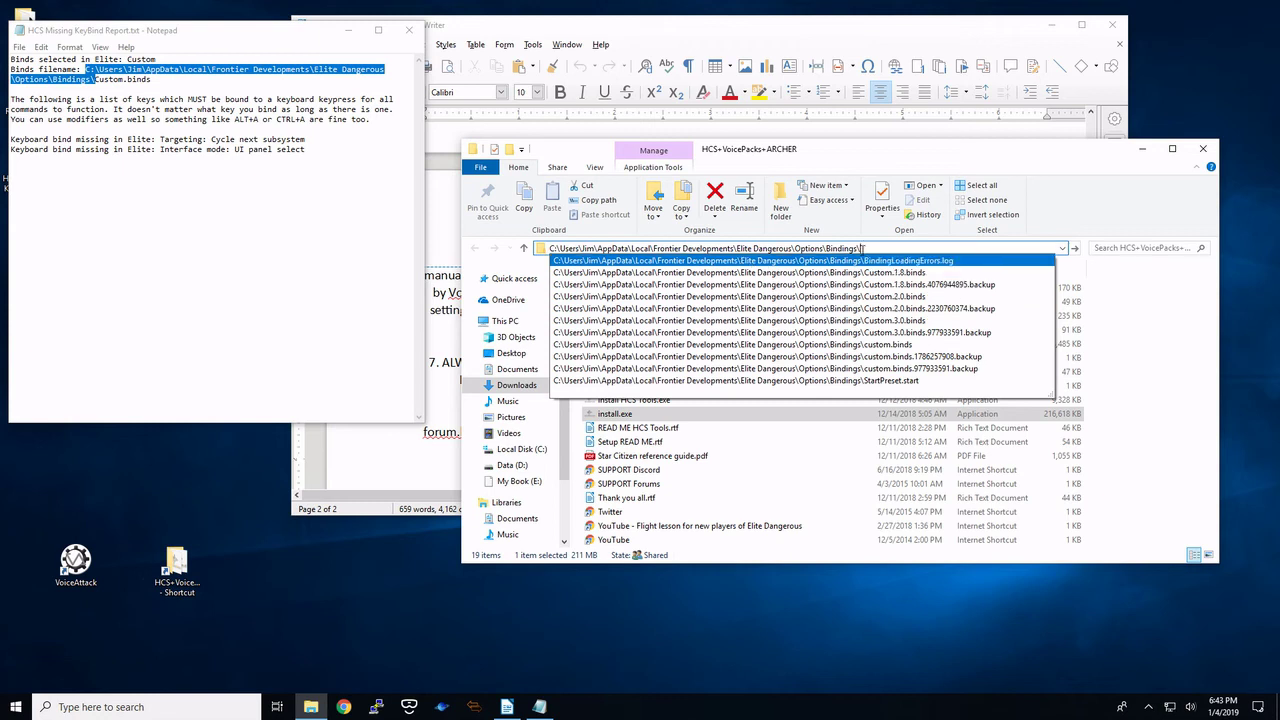
{"action": "key", "text": "Return"}
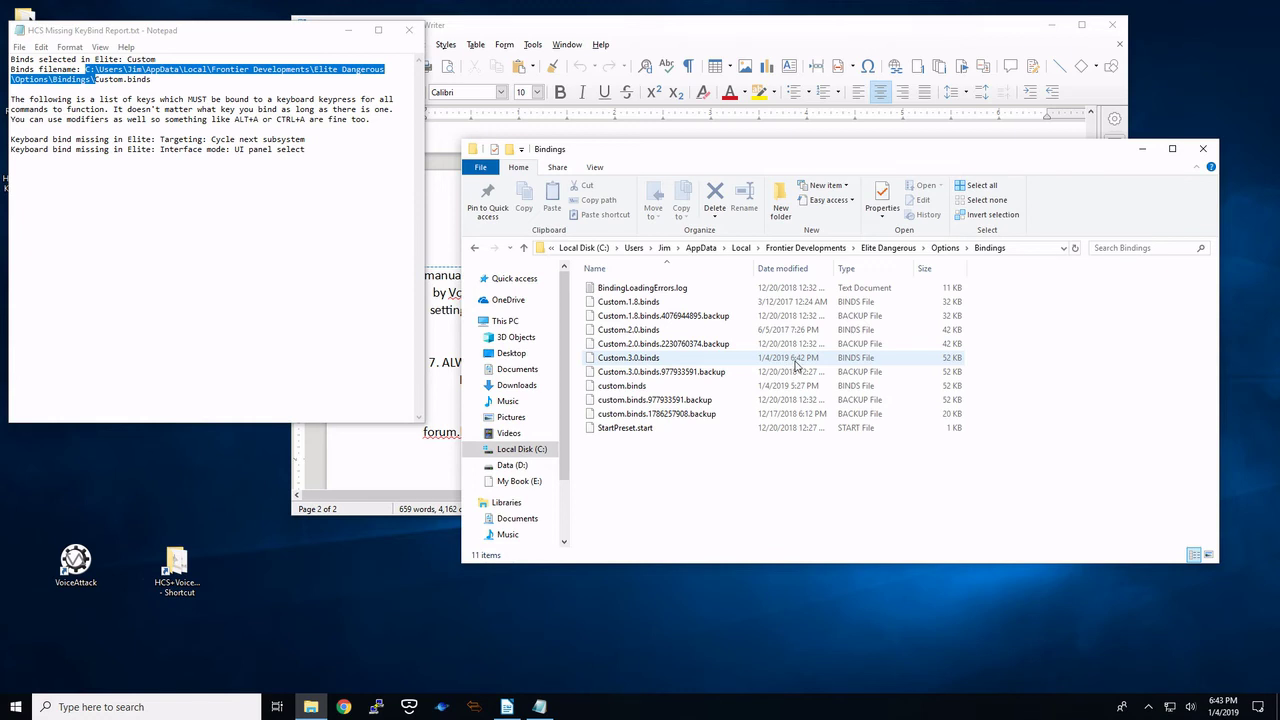
- Rename custom.binds to custom.binds.backup and accept the extension change
{"action": "left_click", "coordinate": [660, 361]}
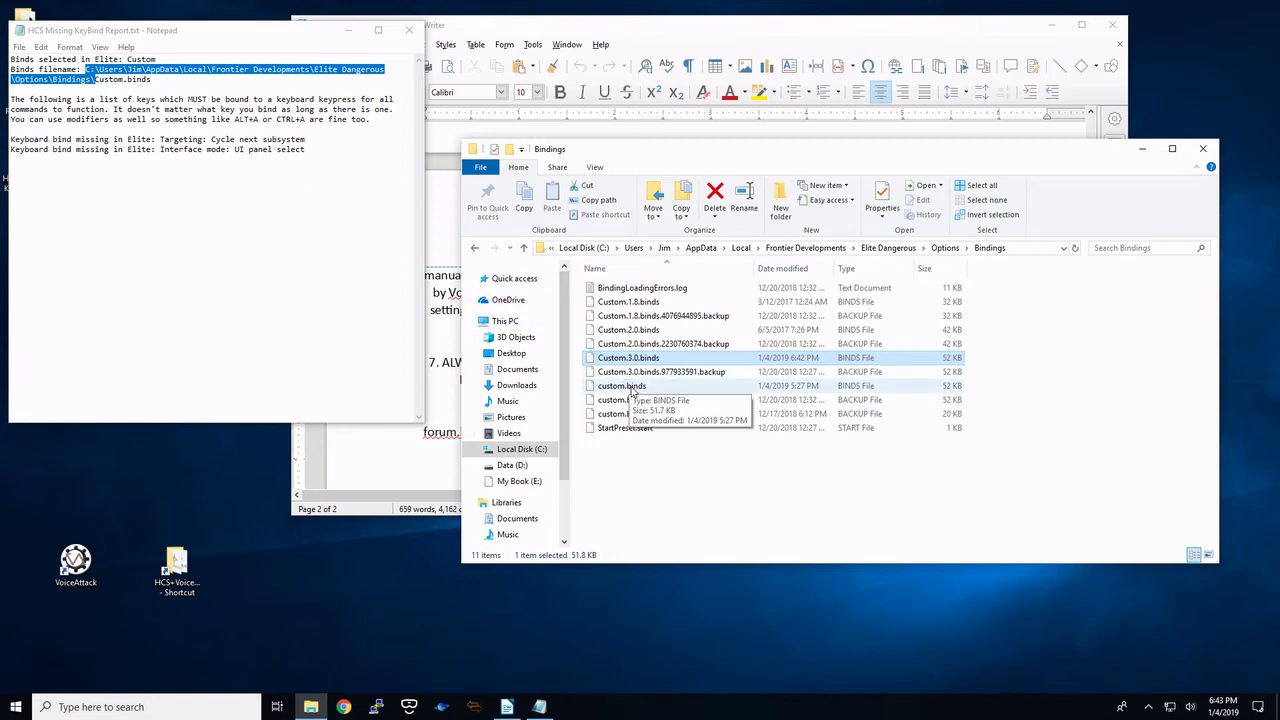
{"action": "right_click", "coordinate": [630, 390]}
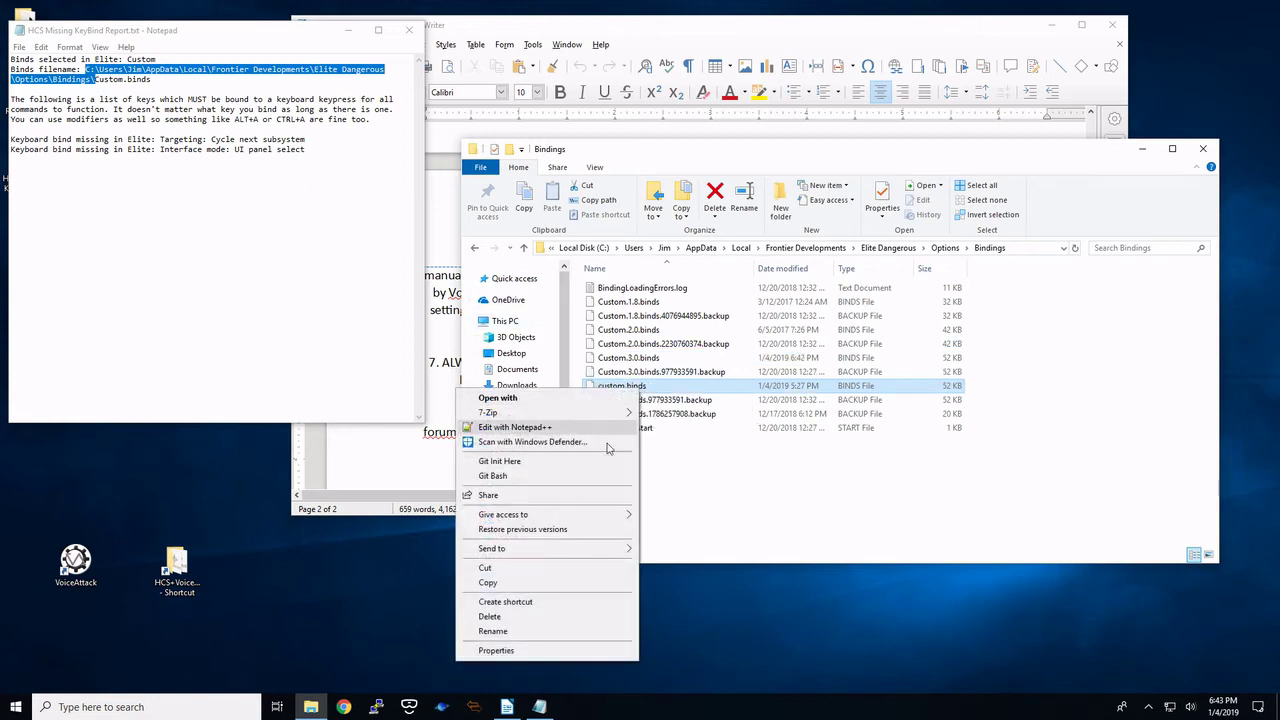
{"action": "left_click", "coordinate": [550, 631]}
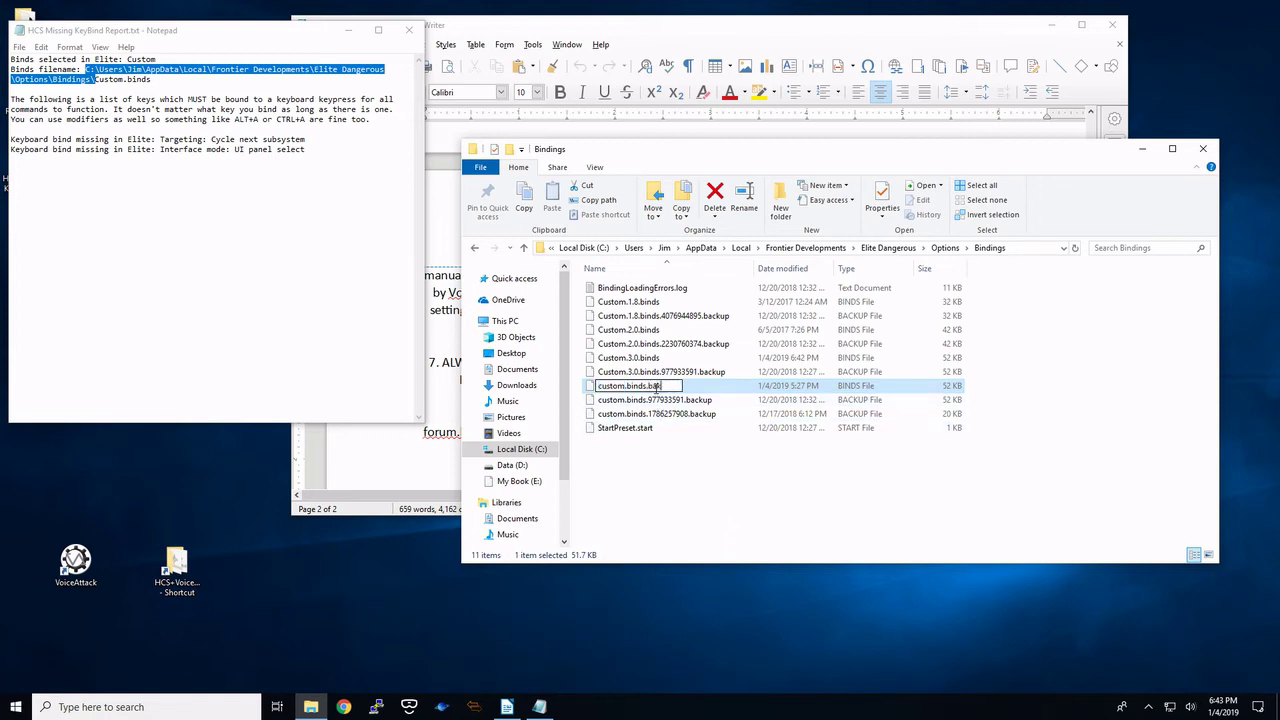
{"action": "key", "text": "Return"}
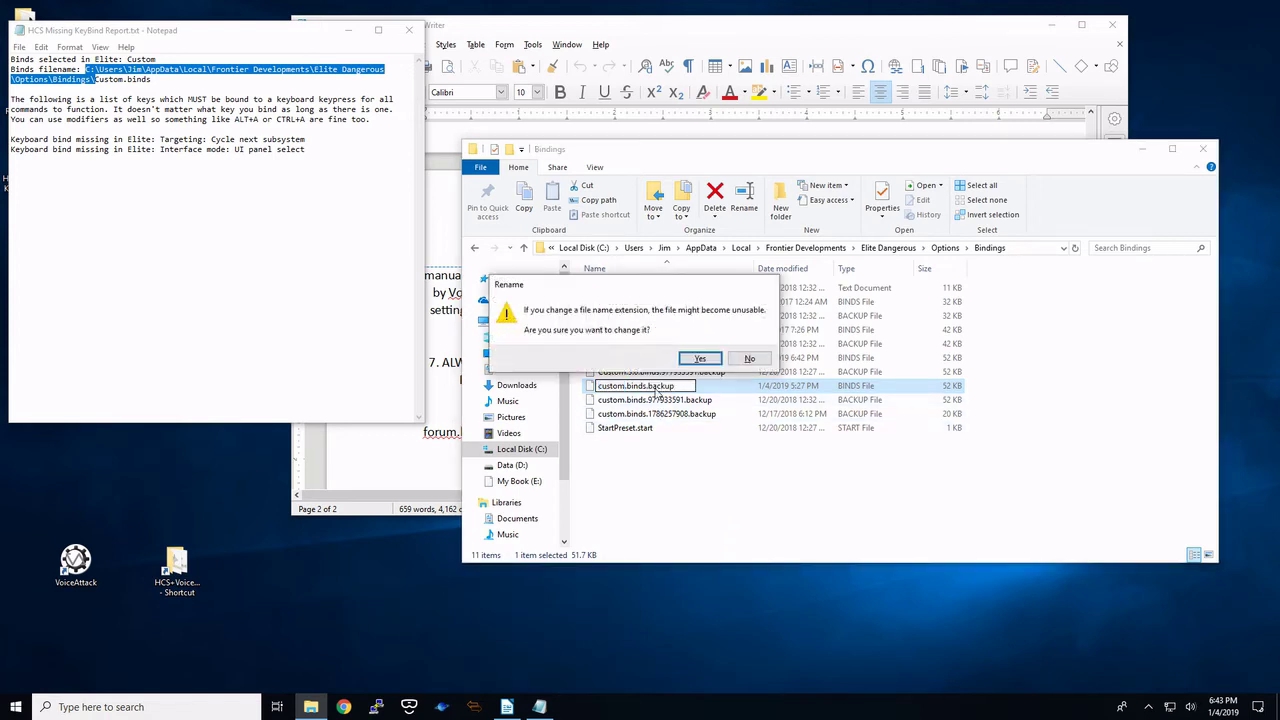
{"action": "left_click", "coordinate": [700, 358]}
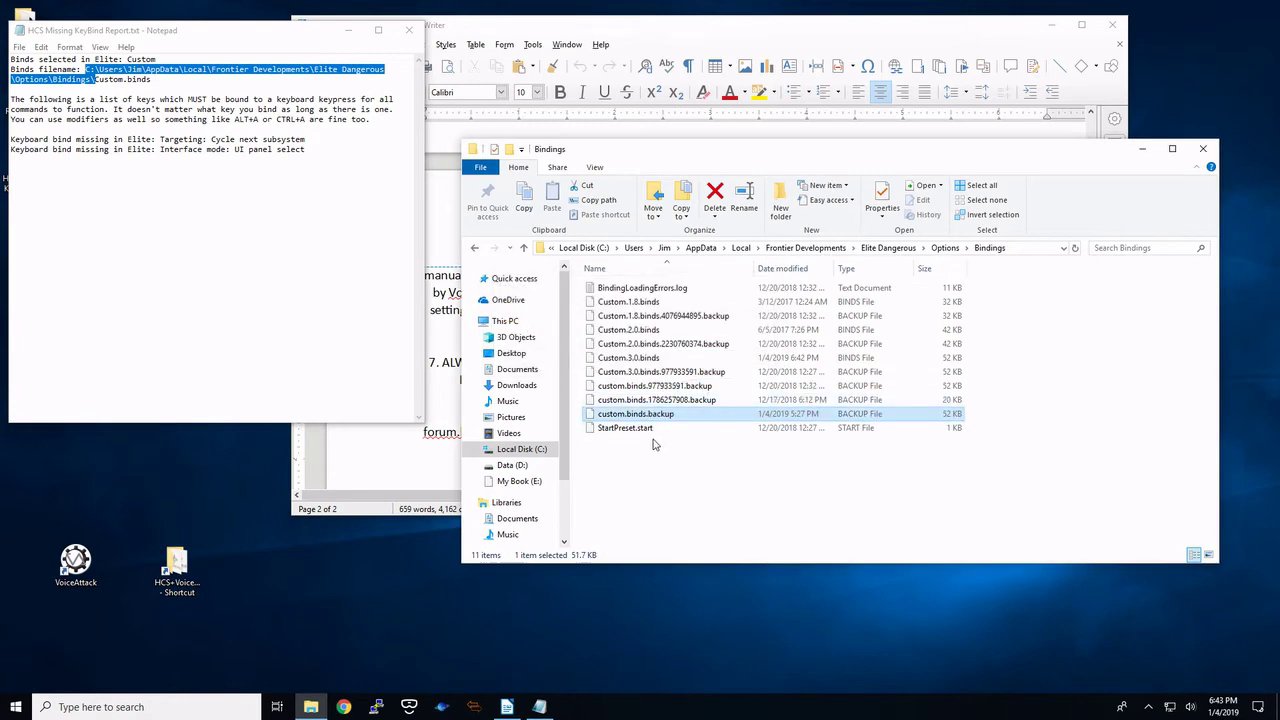
- Duplicate Custom.3.0.binds in the Bindings folder and rename the copy Custom.binds
{"action": "left_click_drag", "start_coordinate": [644, 360], "coordinate": [673, 470]}
{"action": "left_click", "coordinate": [711, 492]}
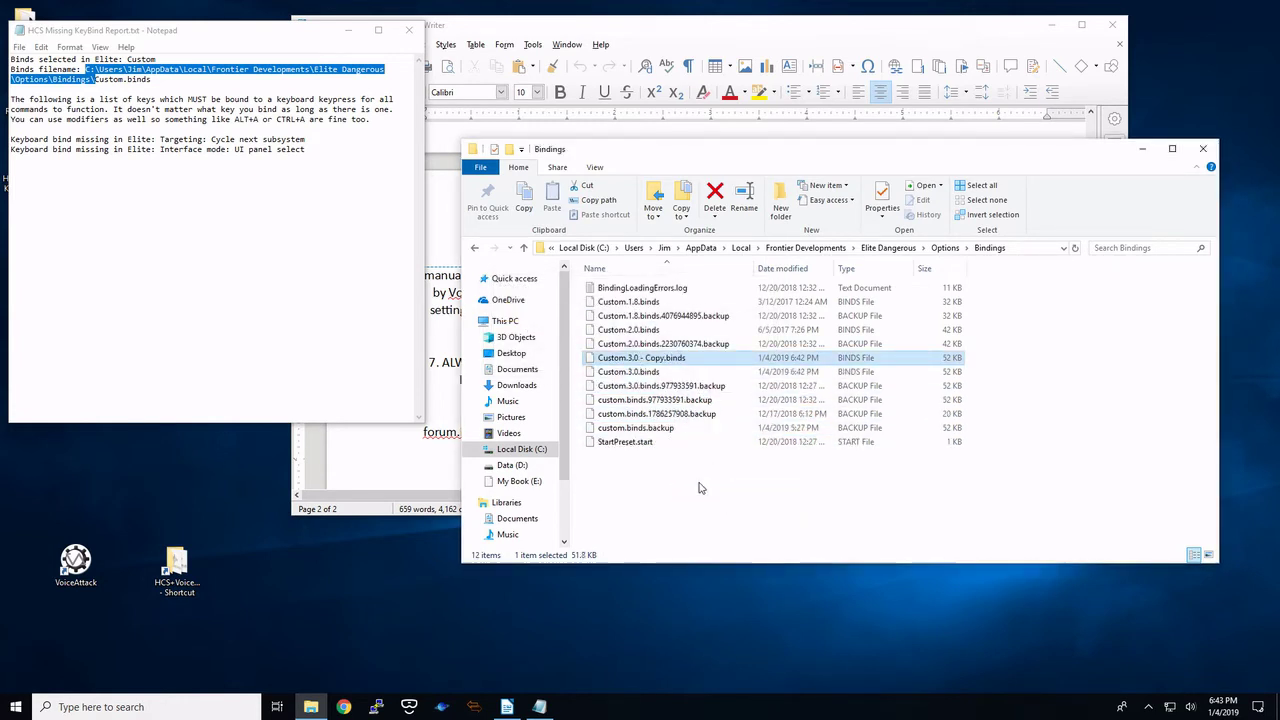
{"action": "right_click", "coordinate": [663, 362]}
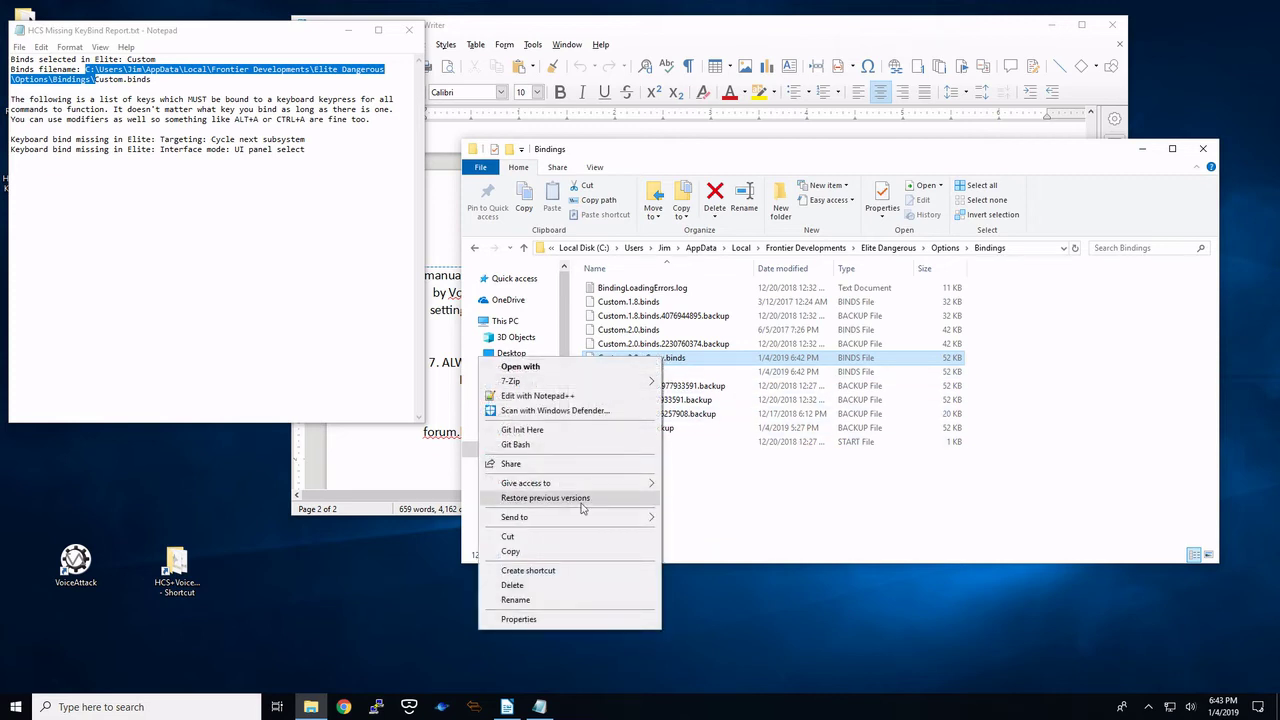
{"action": "left_click", "coordinate": [541, 597]}
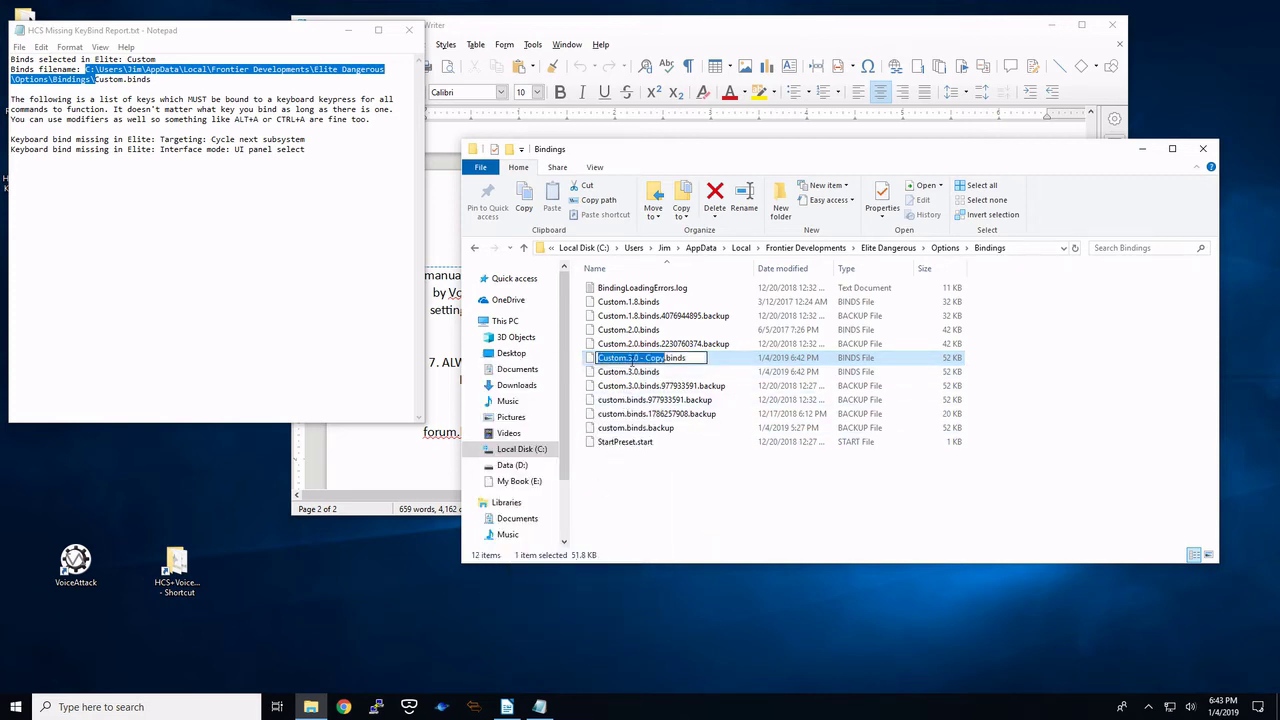
{"action": "left_click", "coordinate": [631, 358]}
{"action": "key", "text": "BackSpace"}
{"action": "key", "text": "Return"}
{"action": "left_click", "coordinate": [725, 470]}
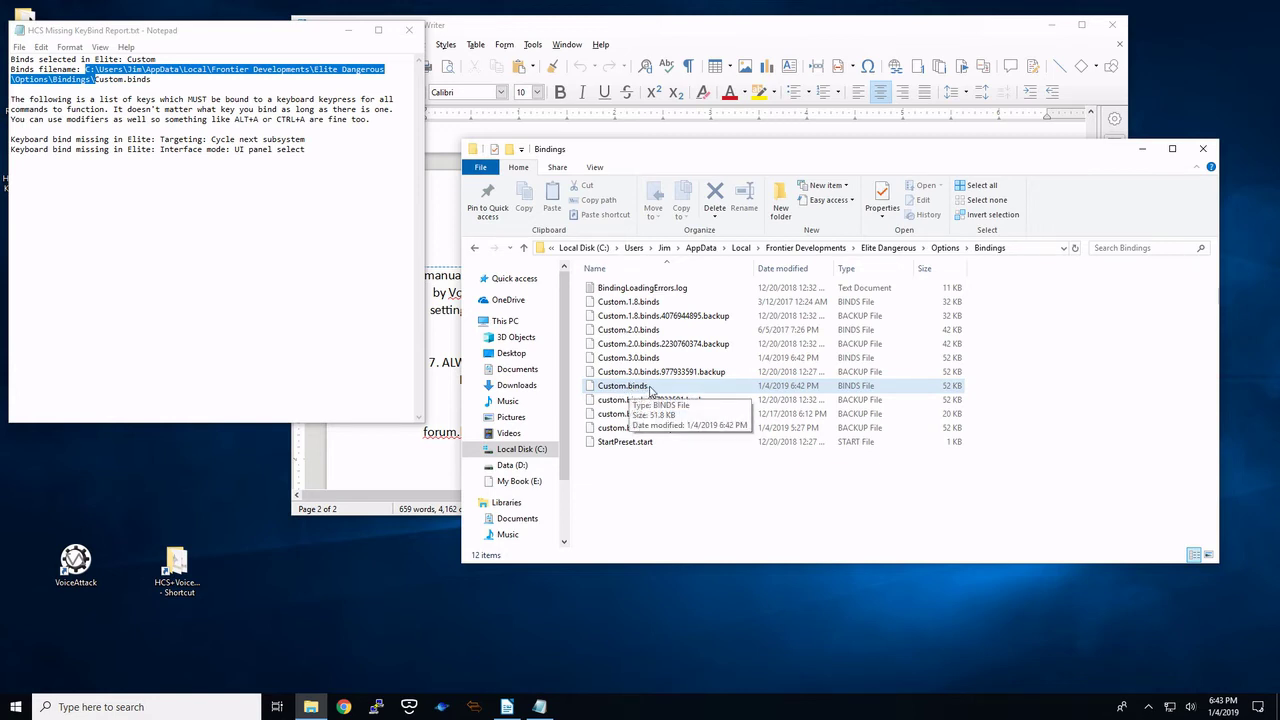
- Close the HCS Missing KeyBind Report and move its file from the desktop to the Recycle Bin
{"action": "left_click", "coordinate": [408, 30]}
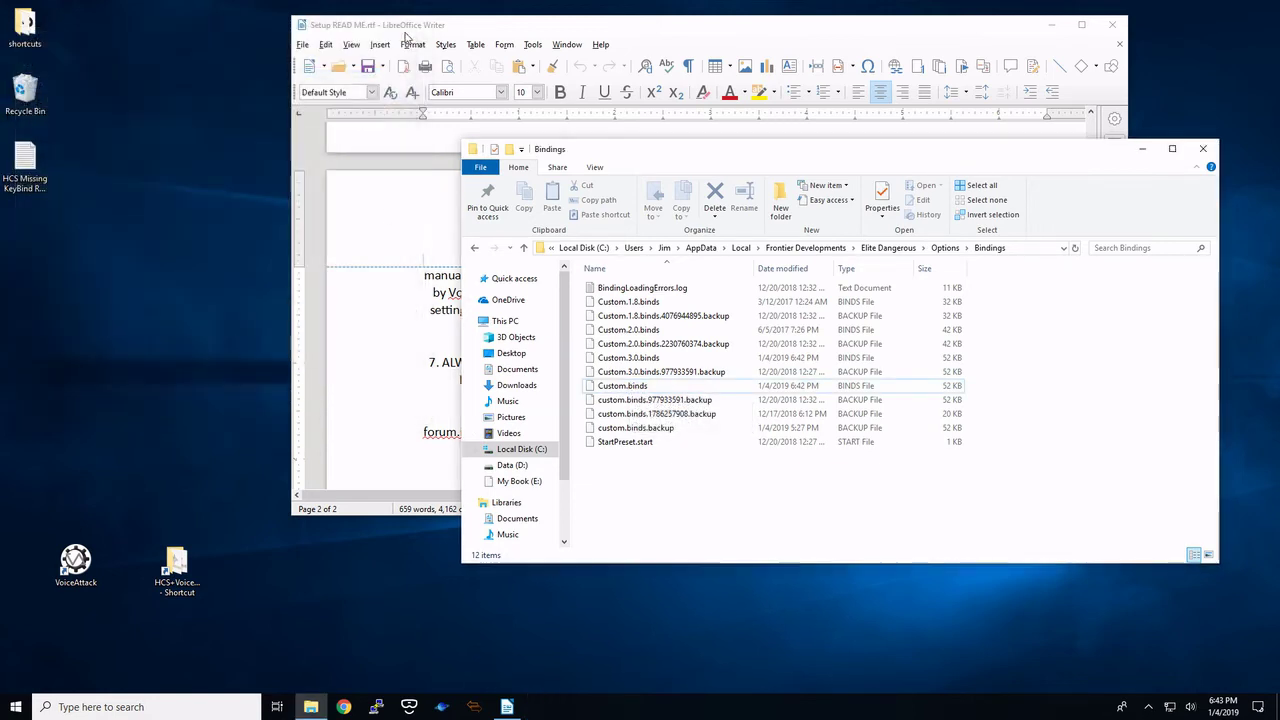
{"action": "right_click", "coordinate": [32, 166]}
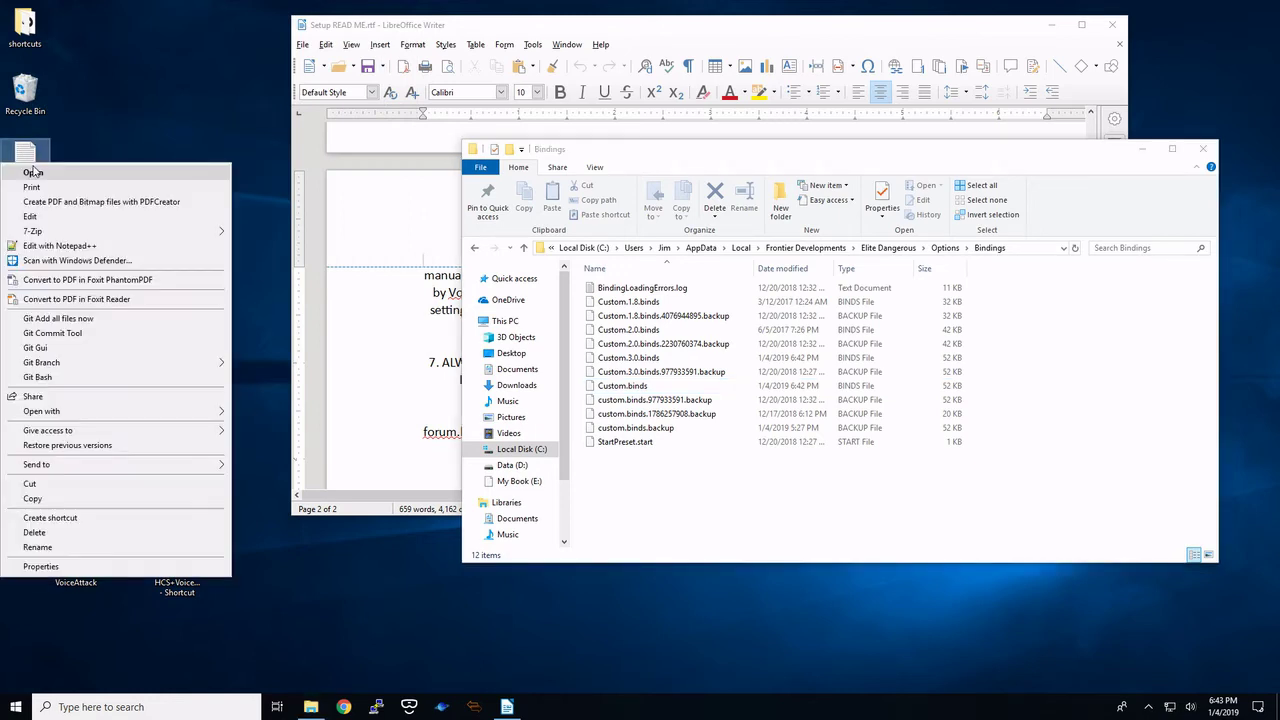
{"action": "left_click", "coordinate": [80, 132]}
{"action": "left_click_drag", "start_coordinate": [25, 160], "coordinate": [25, 92]}
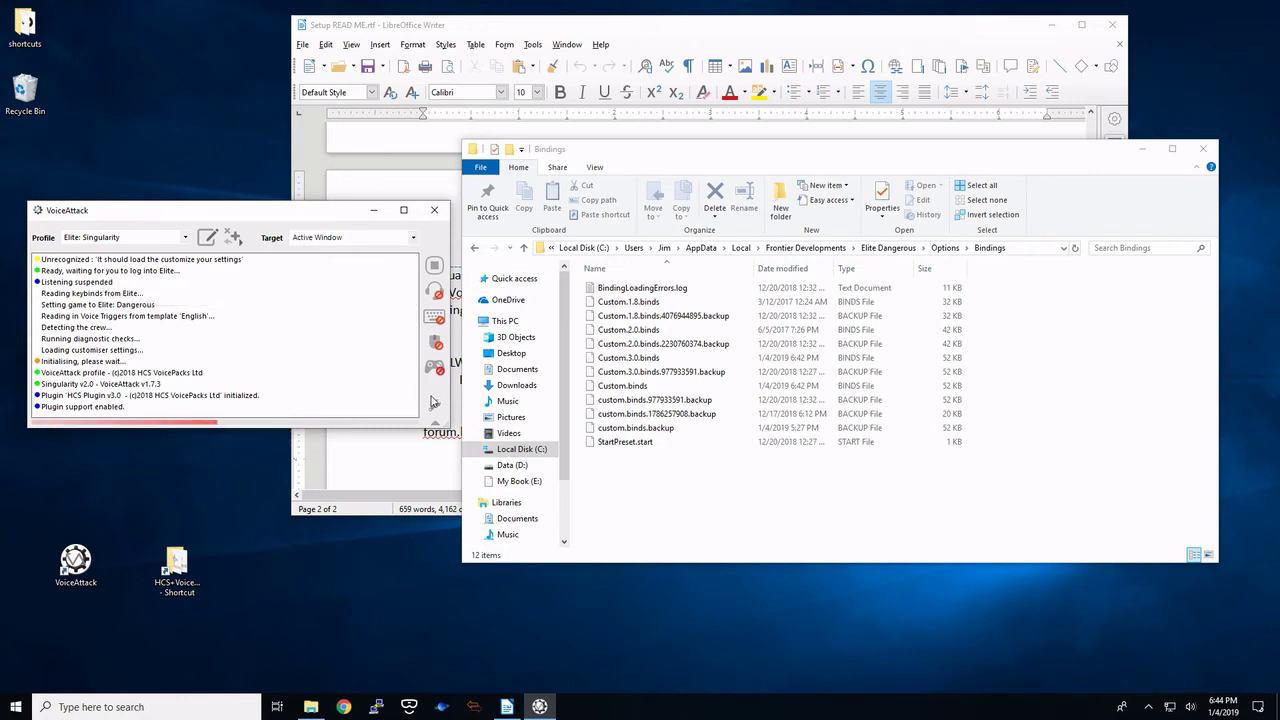
- Resume listening in VoiceAttack, and recheck the Missing KeyBind Report in the Singularity Customiser
{"action": "left_click_drag", "start_coordinate": [239, 214], "coordinate": [231, 205]}
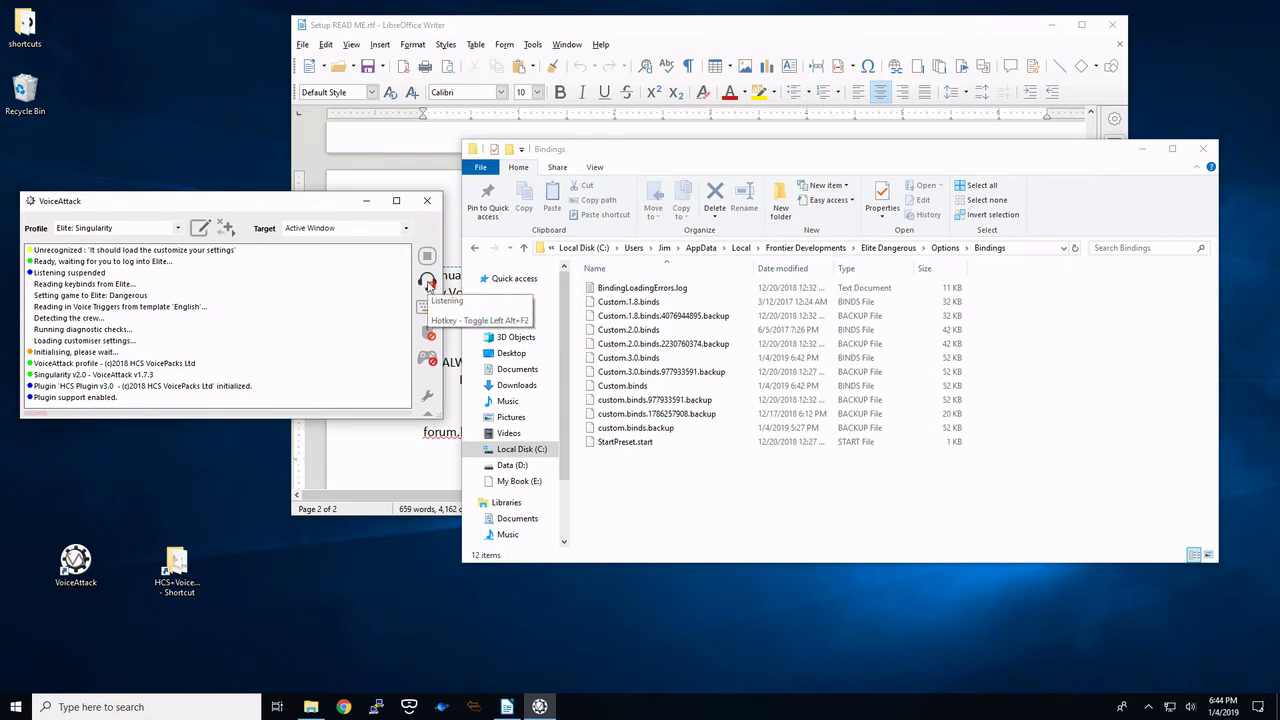
{"action": "left_click", "coordinate": [427, 285]}
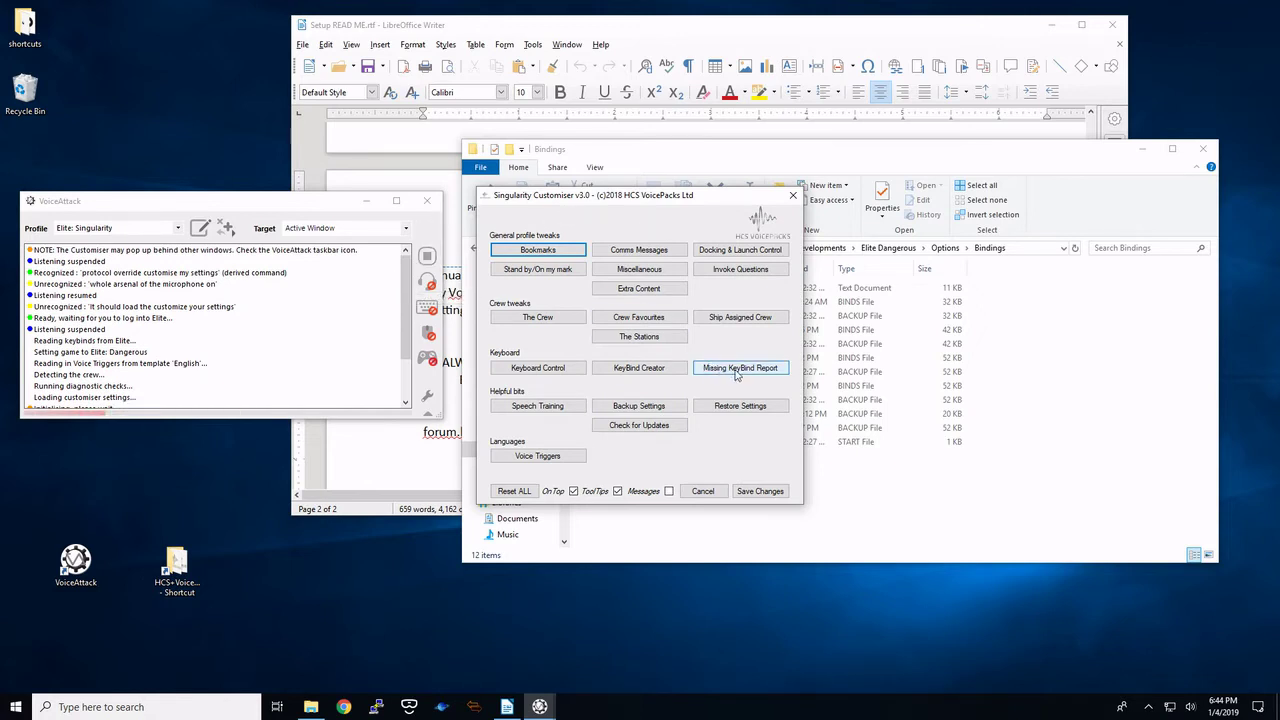
{"action": "left_click", "coordinate": [740, 370]}
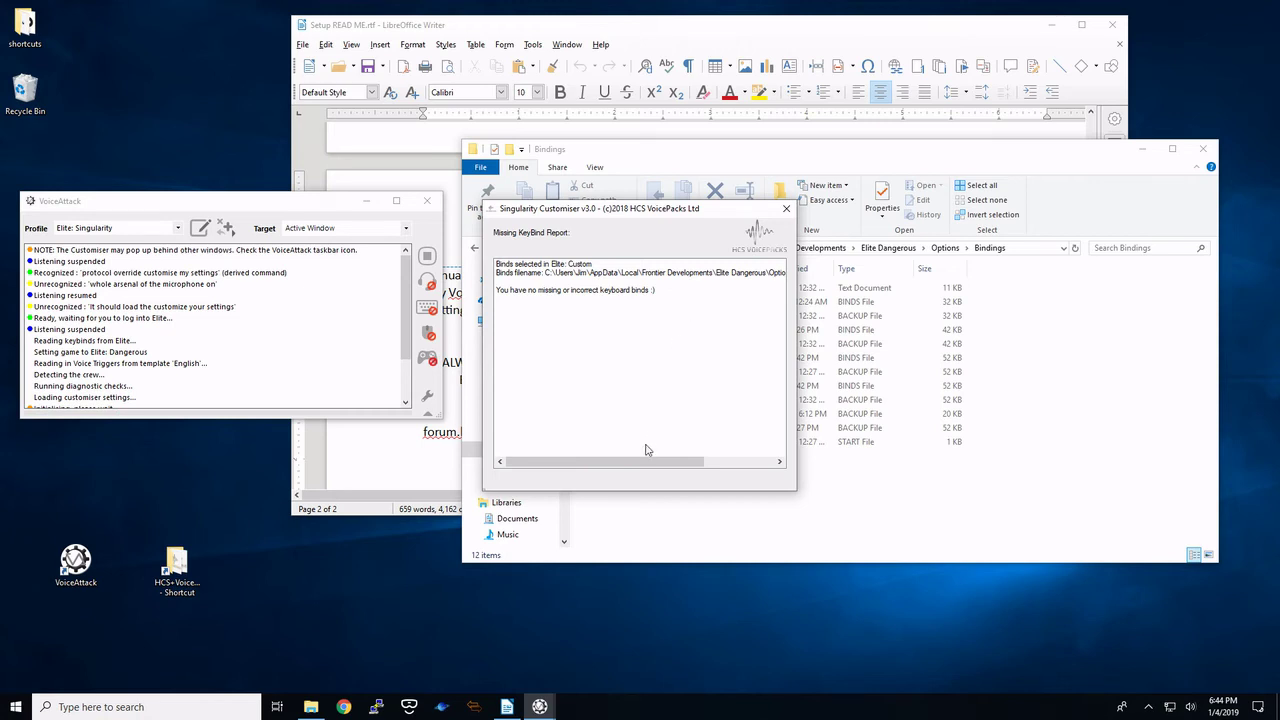
{"action": "mouse_move", "coordinate": [645, 453]}
{"action": "left_mouse_down"}
{"action": "mouse_move", "coordinate": [689, 455]}
{"action": "mouse_move", "coordinate": [645, 455]}
{"action": "left_mouse_up"}
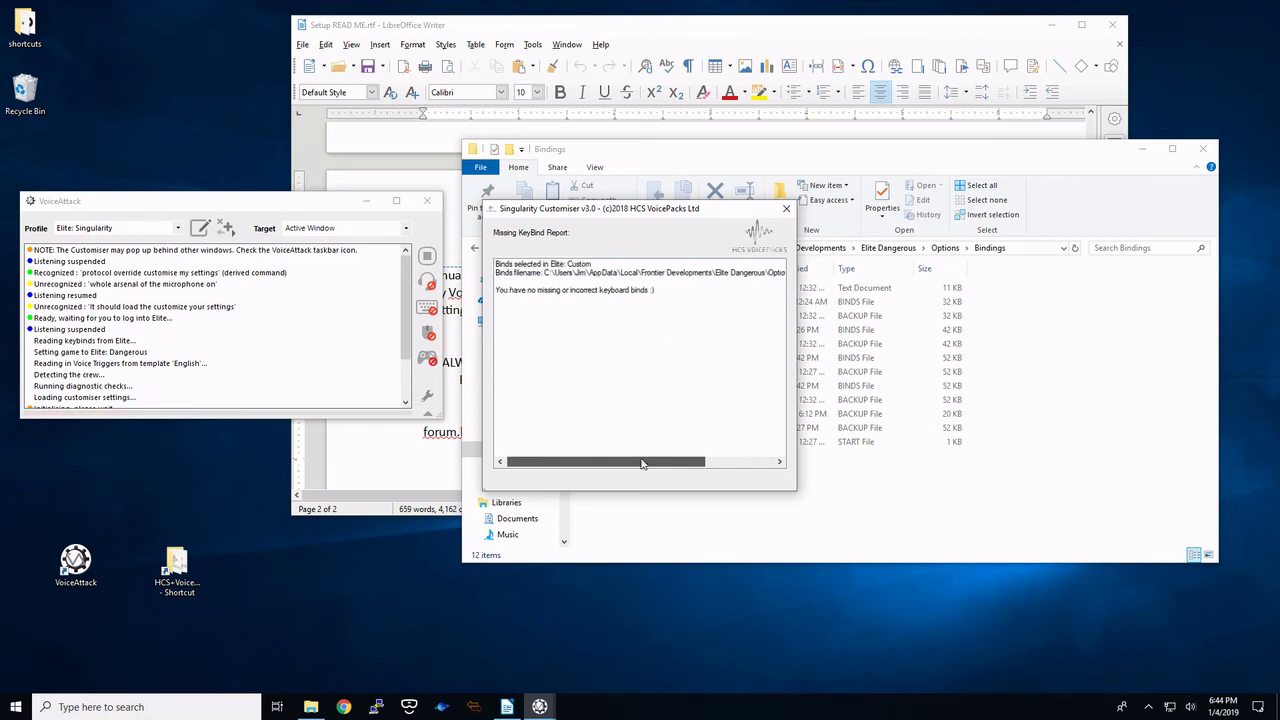
{"action": "left_click", "coordinate": [786, 211]}
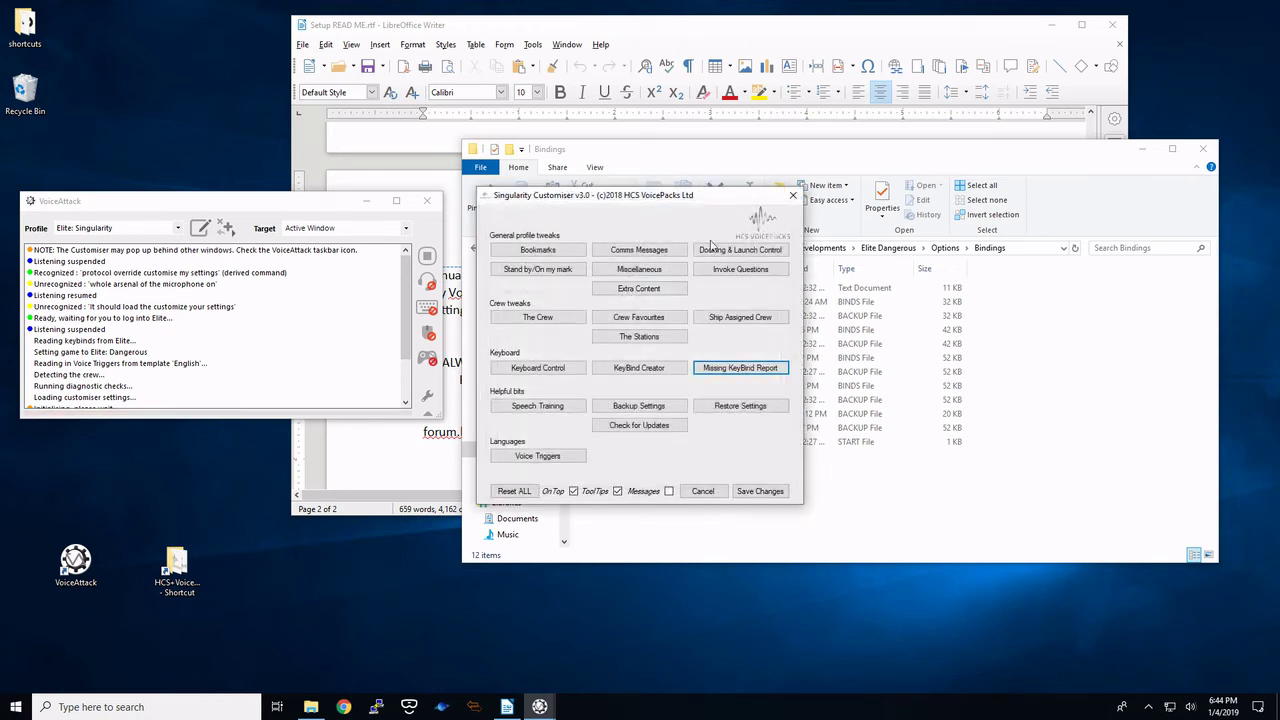
- Disable Archer's singing in the Customiser's Miscellaneous settings and apply the change
{"action": "left_click", "coordinate": [658, 274]}
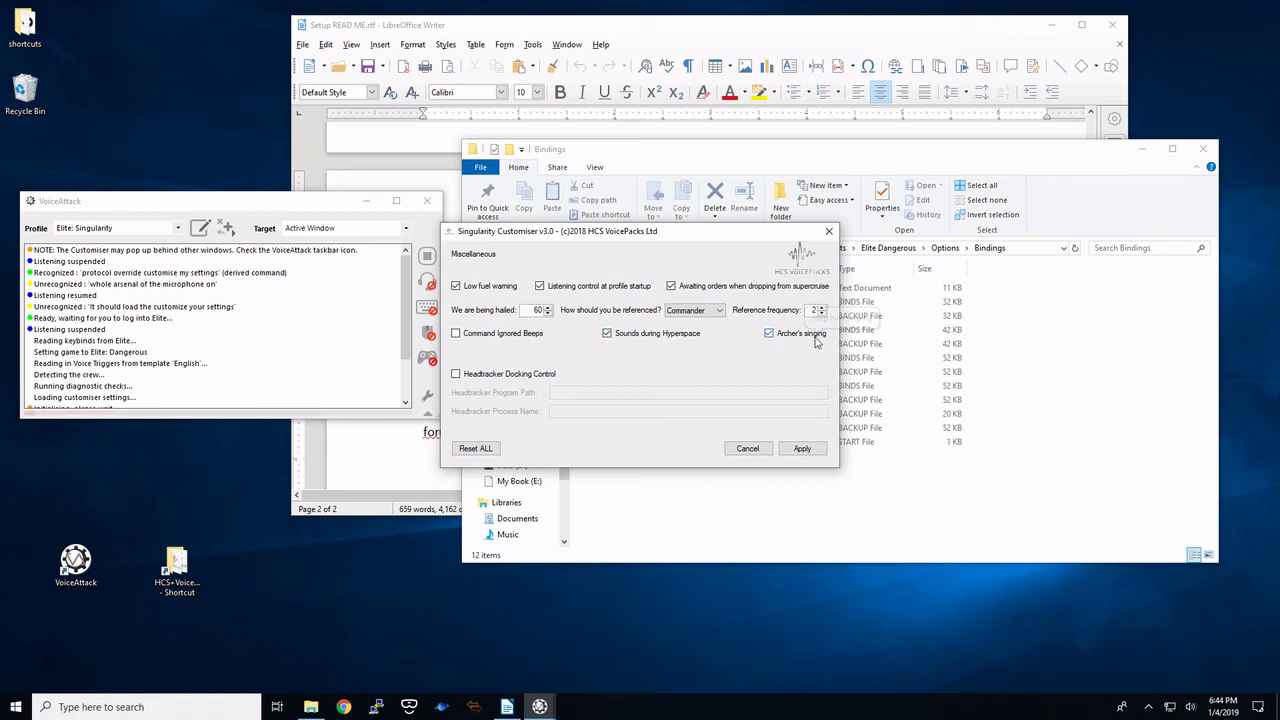
{"action": "left_click", "coordinate": [770, 334]}
{"action": "left_click", "coordinate": [803, 448]}
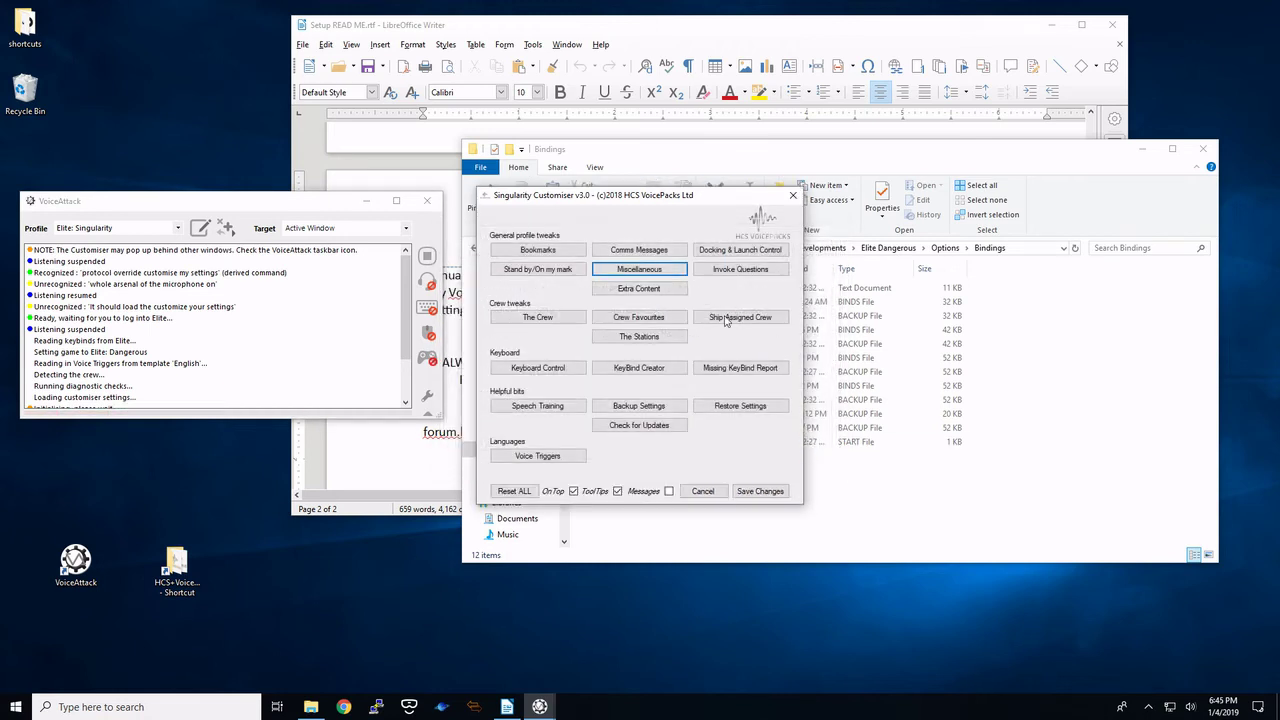
- Review the Customiser's Miscellaneous and Extra Content settings, leaving both without applying changes
{"action": "left_click", "coordinate": [668, 278]}
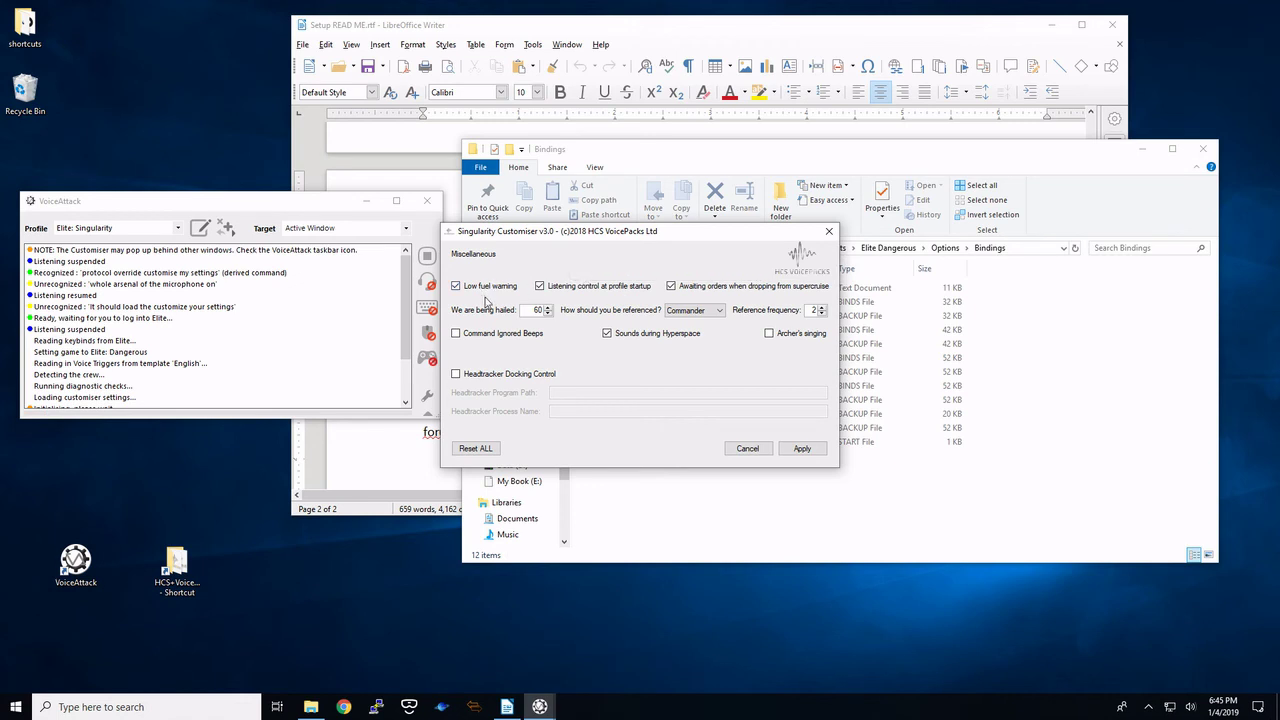
{"action": "left_click", "coordinate": [766, 449]}
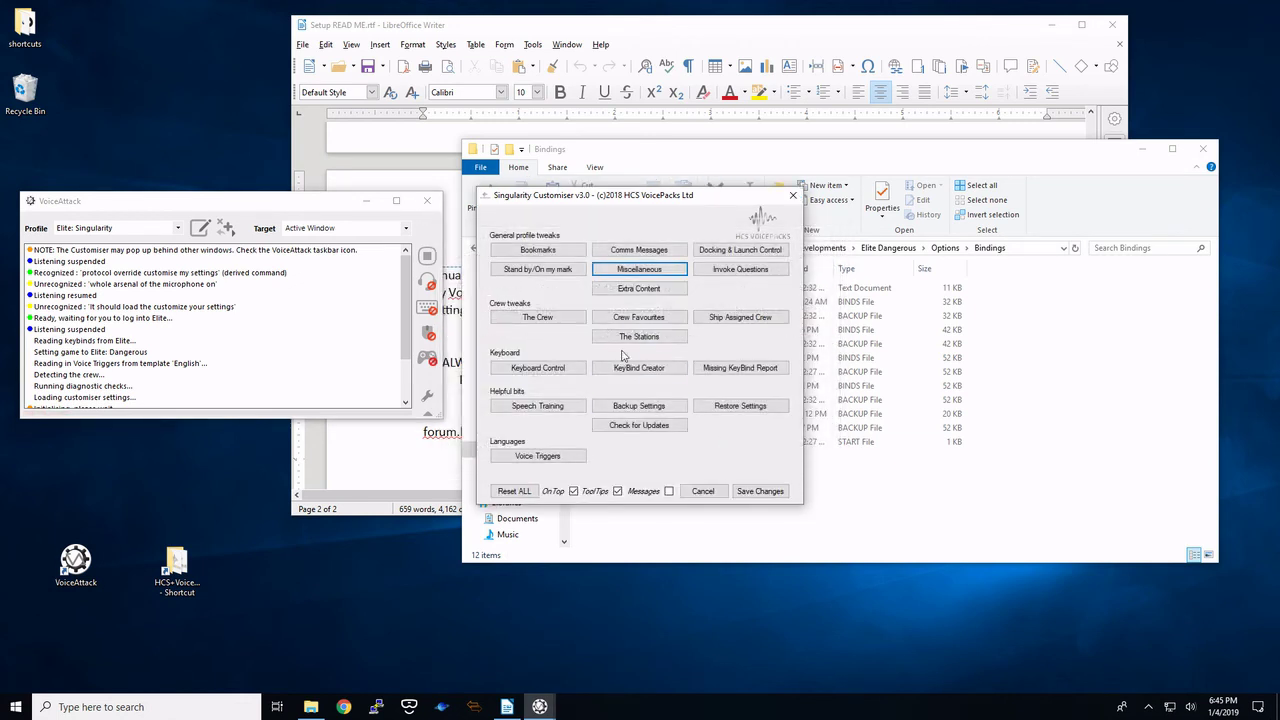
{"action": "left_click", "coordinate": [632, 290]}
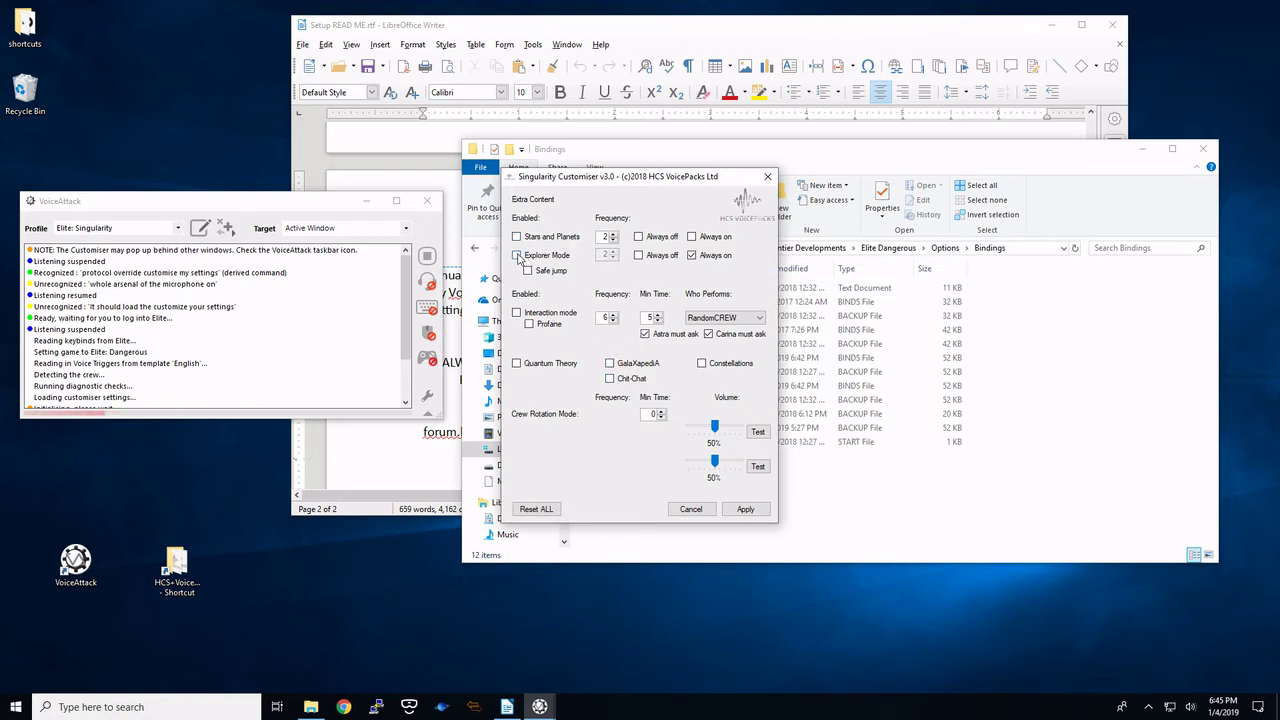
{"action": "left_click", "coordinate": [690, 509]}
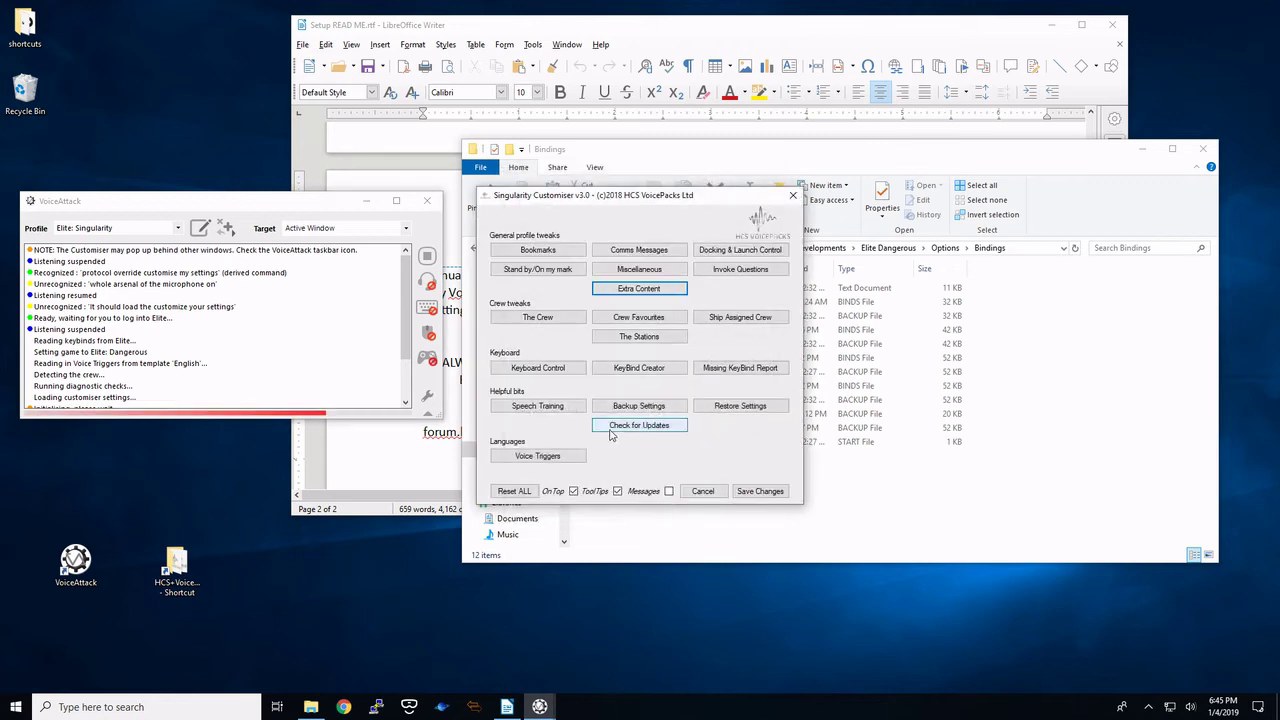
- Save the Singularity Customiser changes and close the Bindings folder
{"action": "left_click", "coordinate": [751, 494]}
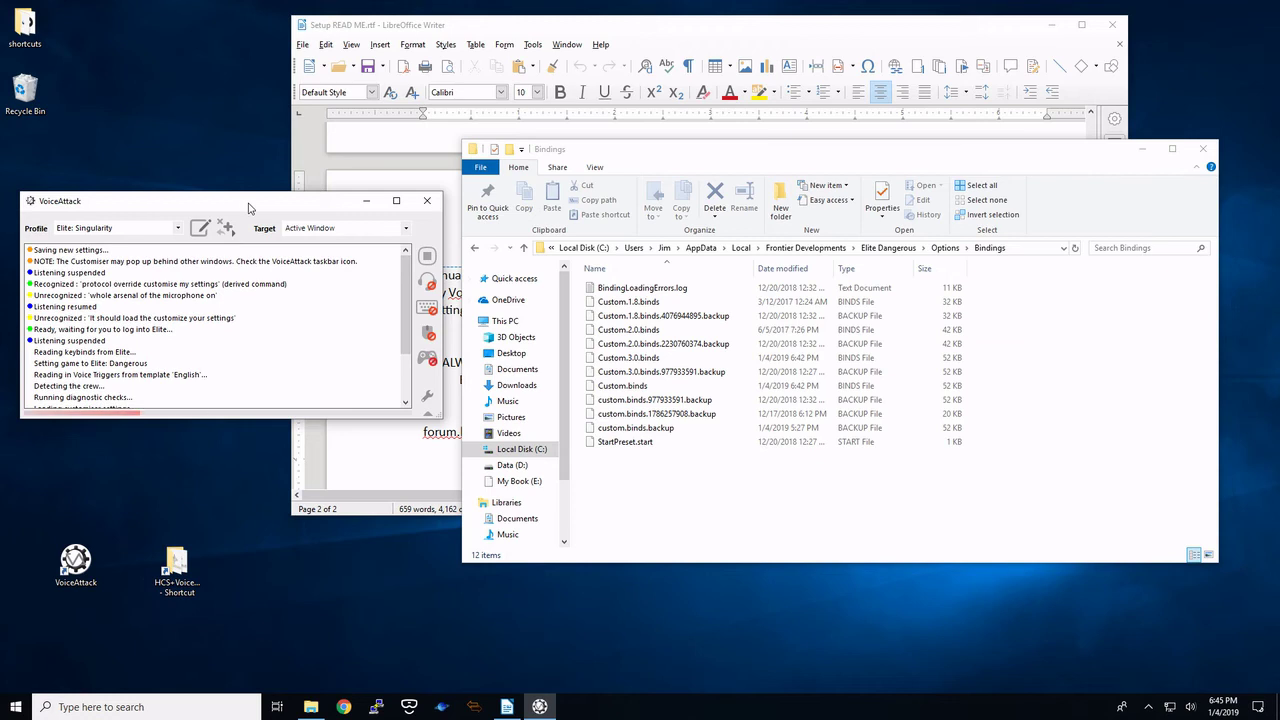
{"action": "left_click_drag", "start_coordinate": [249, 208], "coordinate": [262, 207]}
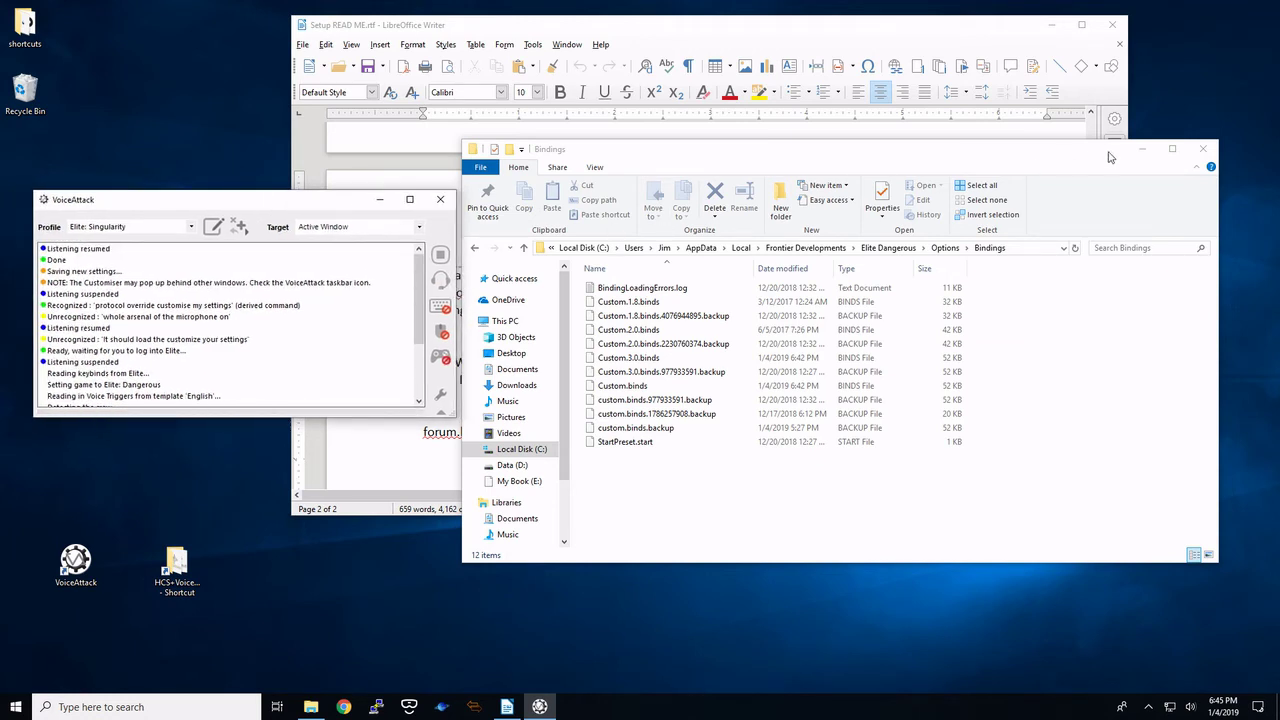
{"action": "left_click", "coordinate": [1201, 150]}
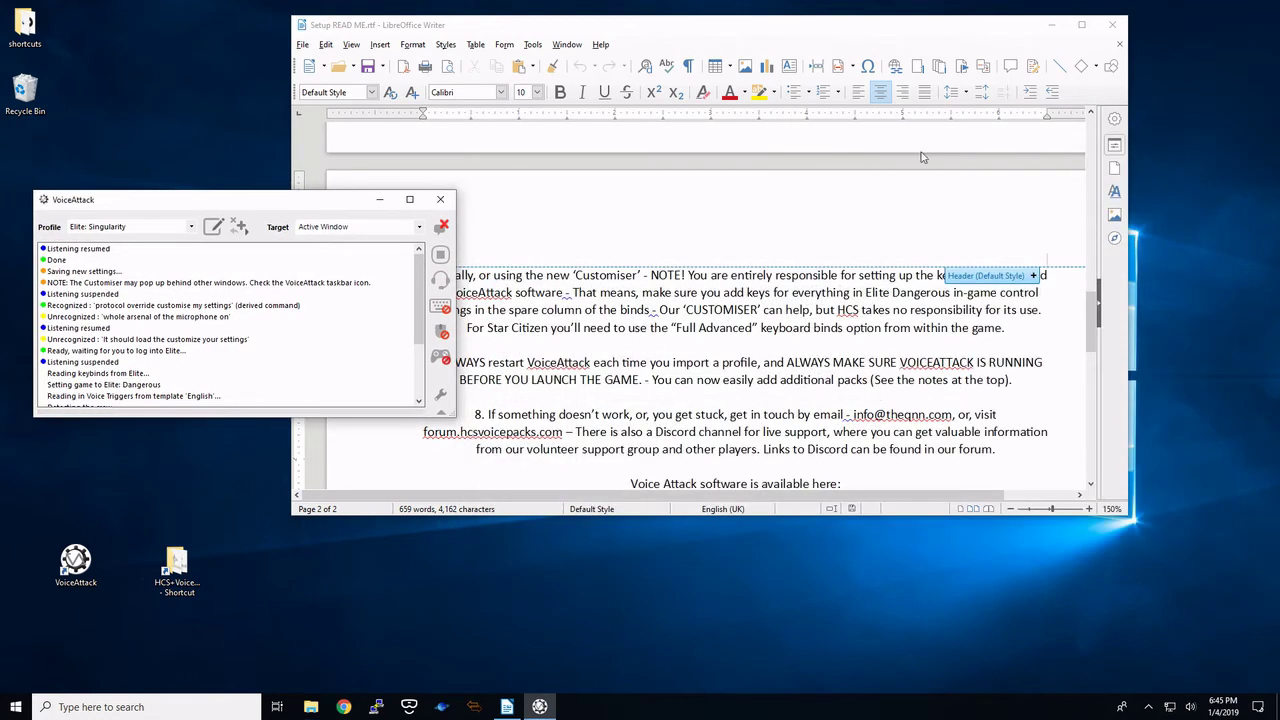
- Close the Setup READ ME document and suspend listening in VoiceAttack
{"action": "left_click", "coordinate": [1112, 24]}
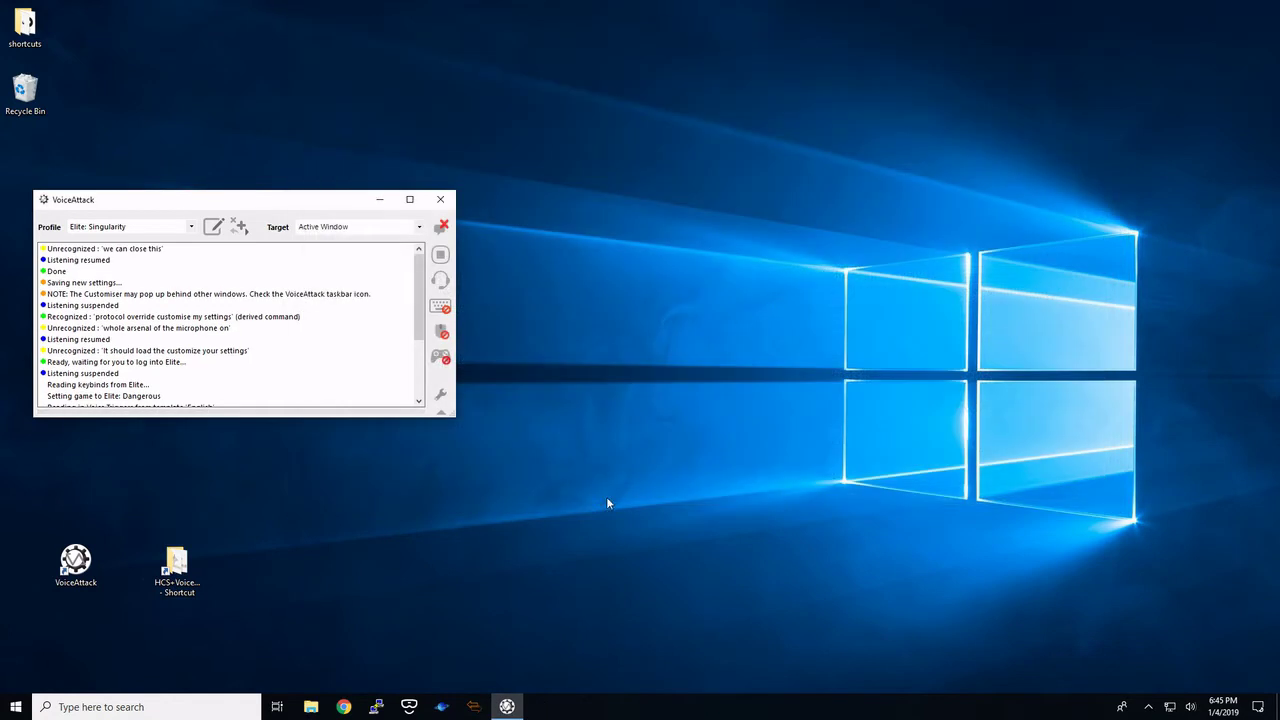
{"action": "left_click_drag", "start_coordinate": [326, 199], "coordinate": [323, 183]}
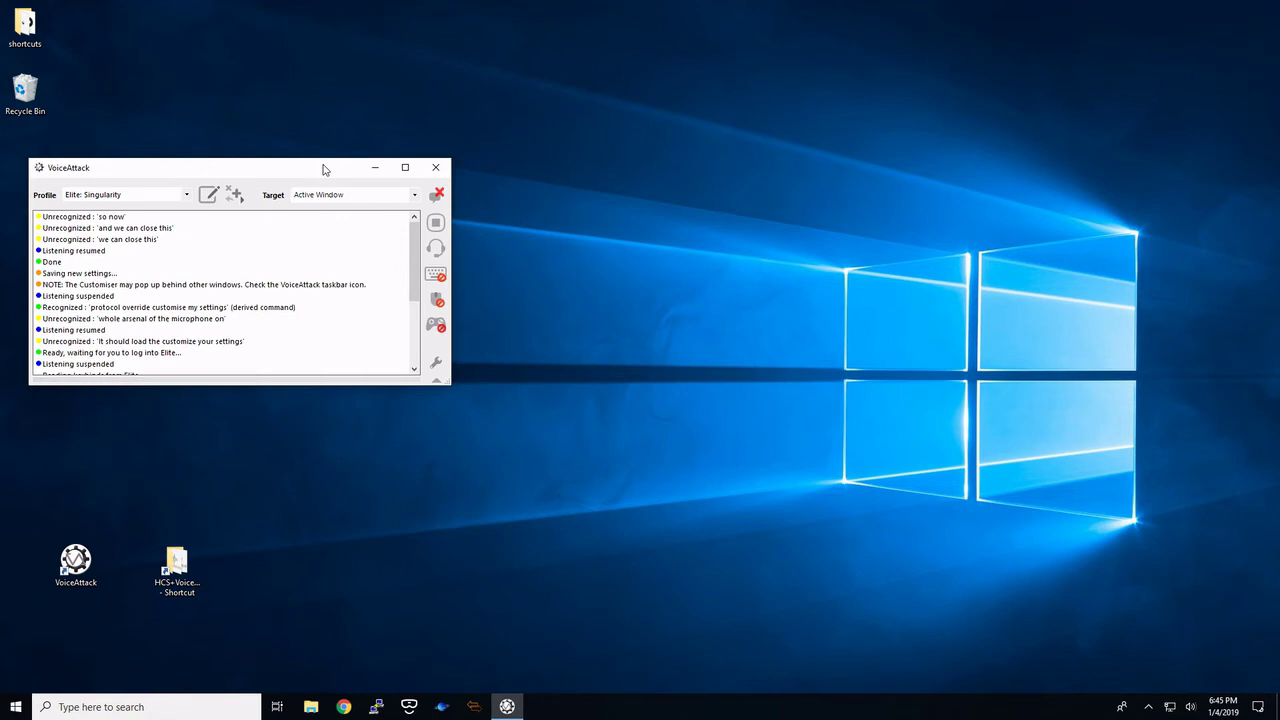
{"action": "left_click", "coordinate": [436, 249]}
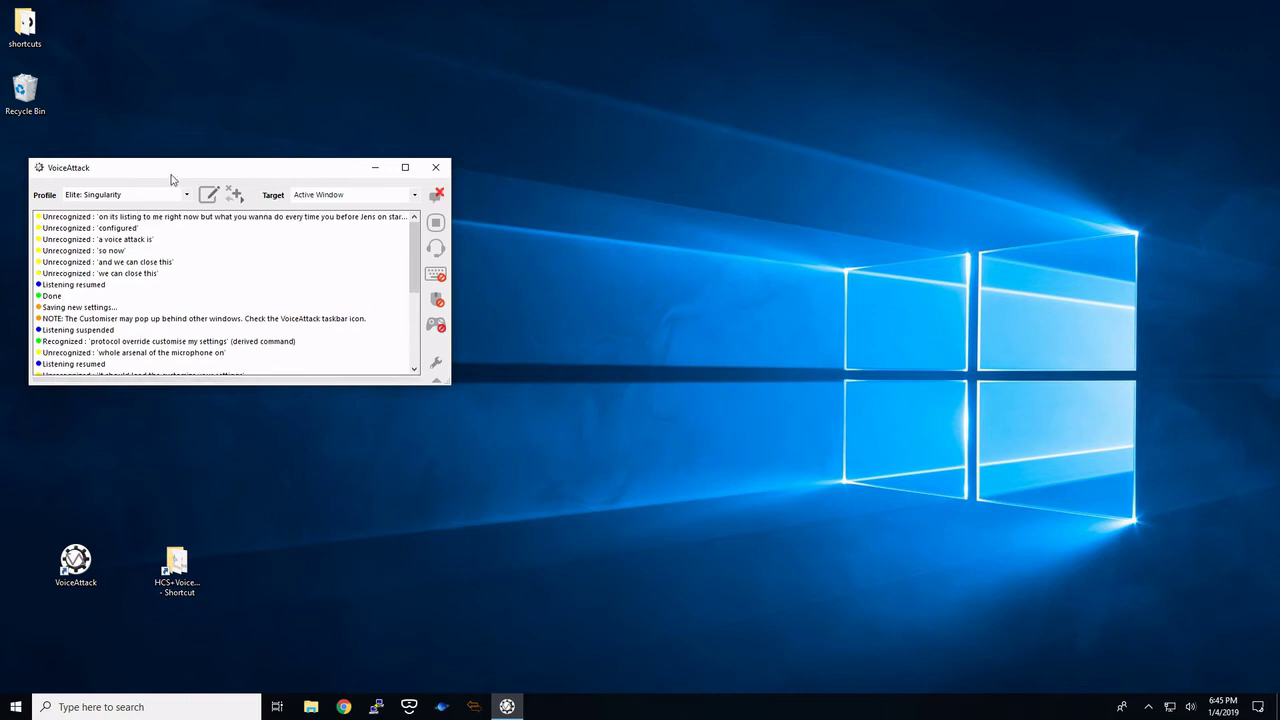
{"action": "left_click", "coordinate": [436, 247]}
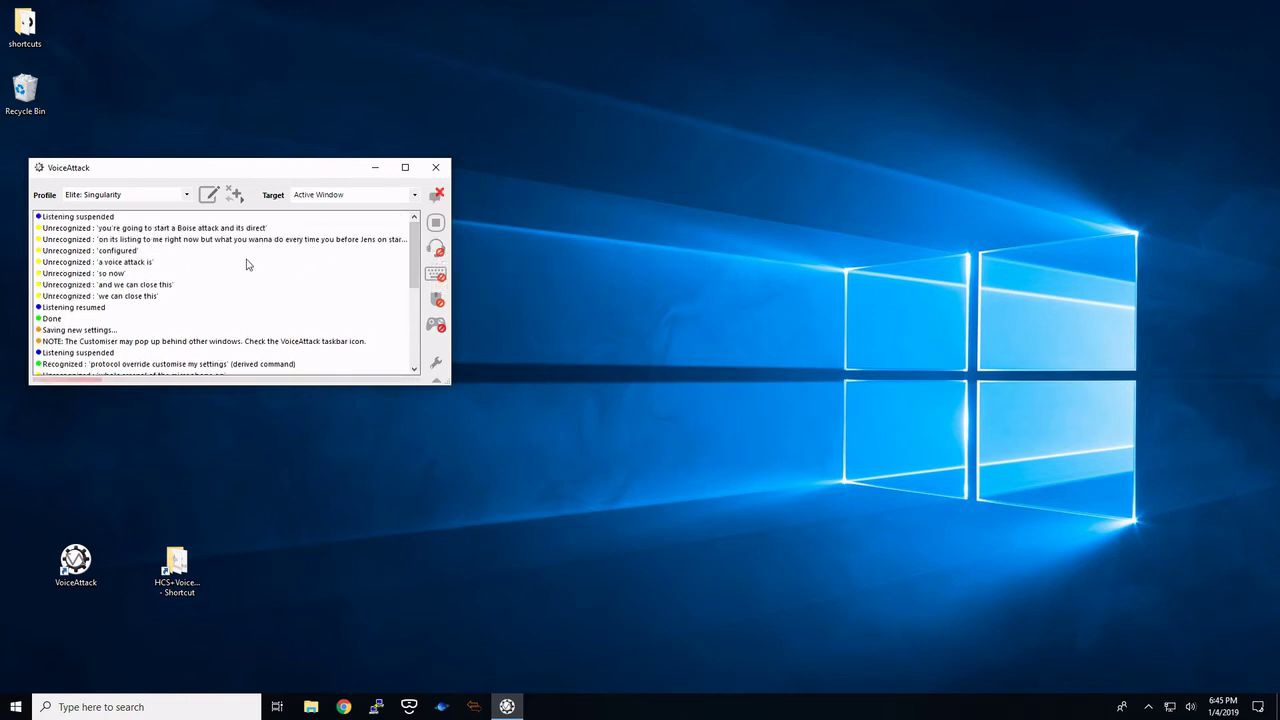
- Launch Elite Dangerous through Steam with VoiceAttack running, and start a Solo Play session
{"action": "left_click", "coordinate": [1148, 707]}
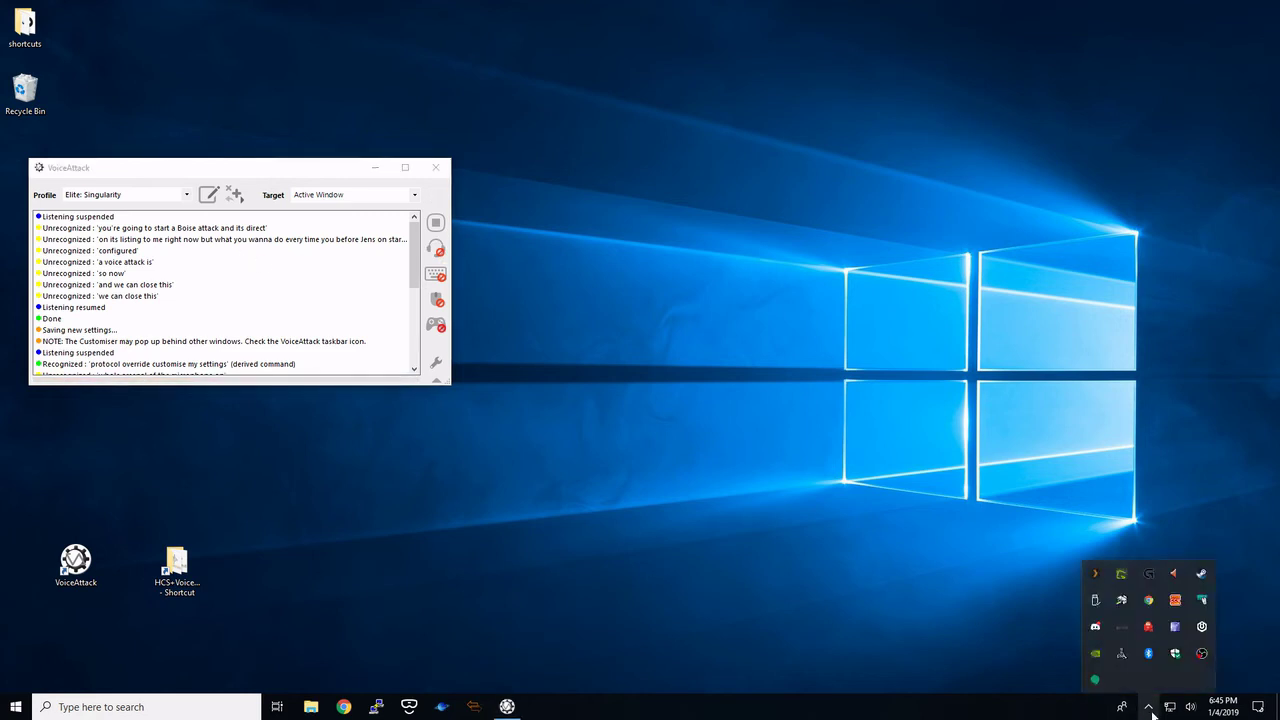
{"action": "right_click", "coordinate": [1201, 573]}
{"action": "left_click", "coordinate": [1142, 382]}
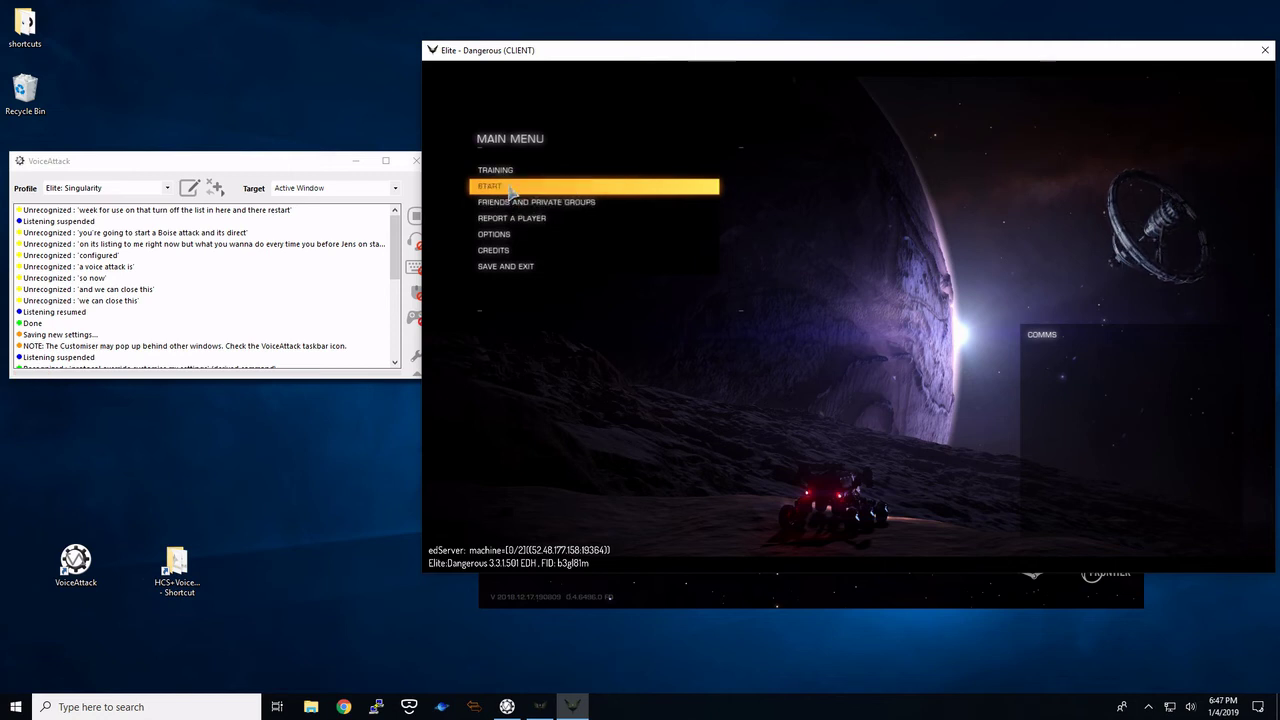
{"action": "left_click", "coordinate": [511, 190]}
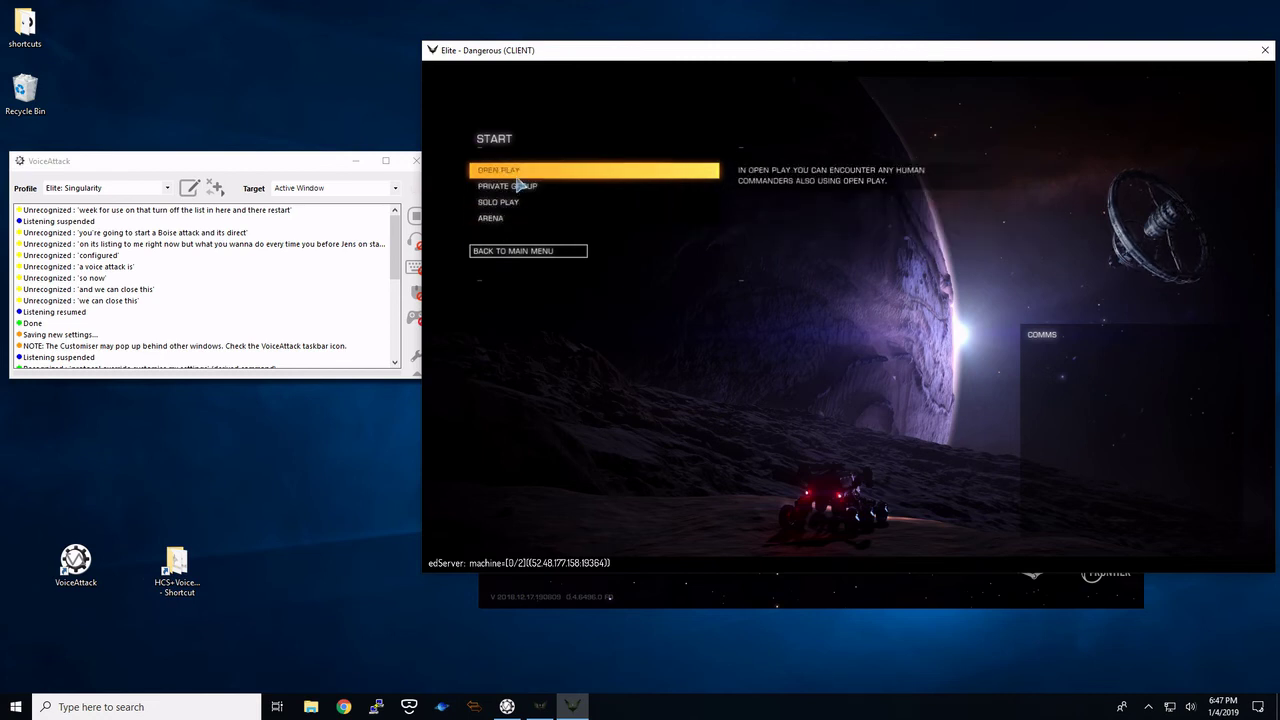
{"action": "left_click", "coordinate": [520, 203]}
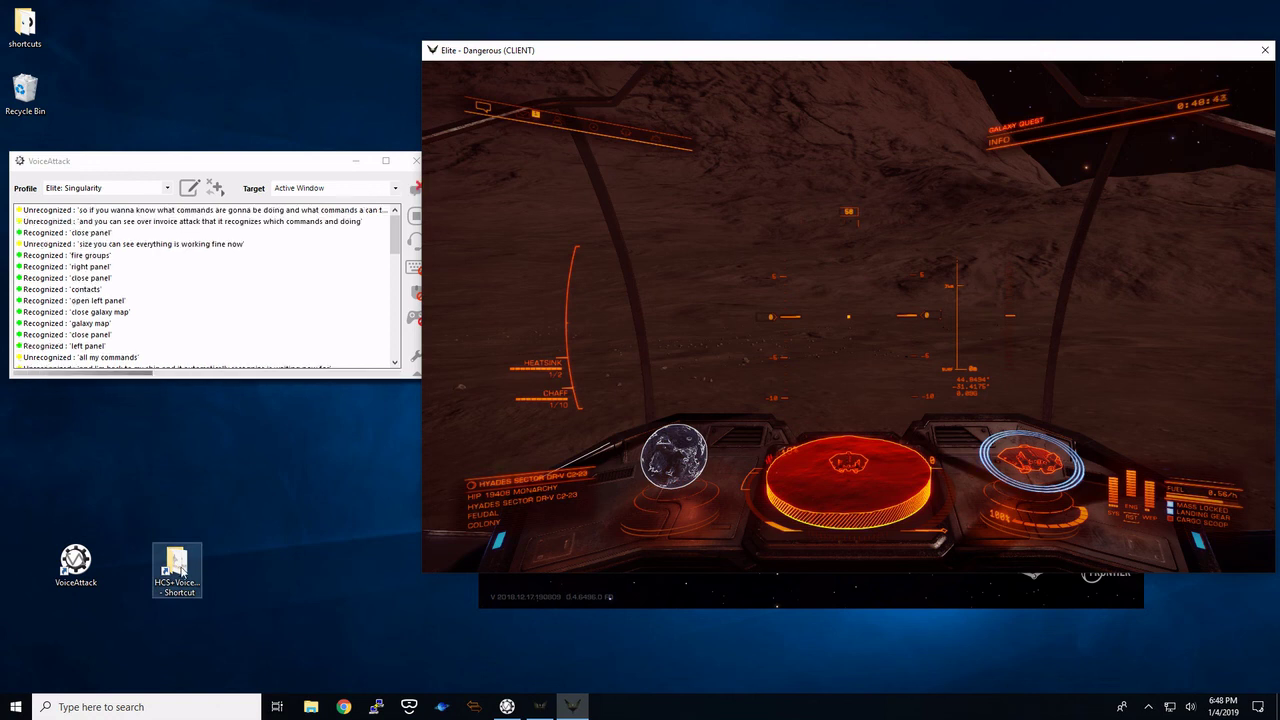
- Open "Elite Dangerous reference guide.pdf" from the HCS+VoicePacks+ARCHER folder
{"action": "double_click", "coordinate": [181, 572]}
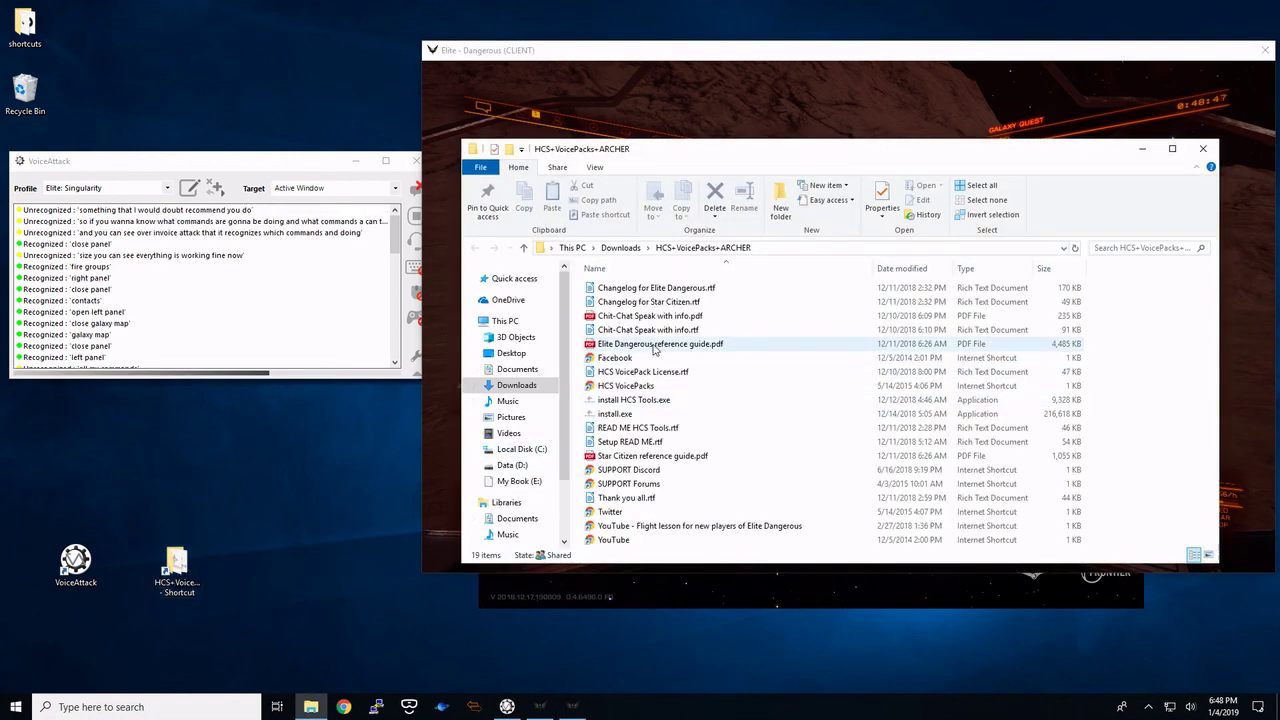
{"action": "left_click", "coordinate": [655, 346]}
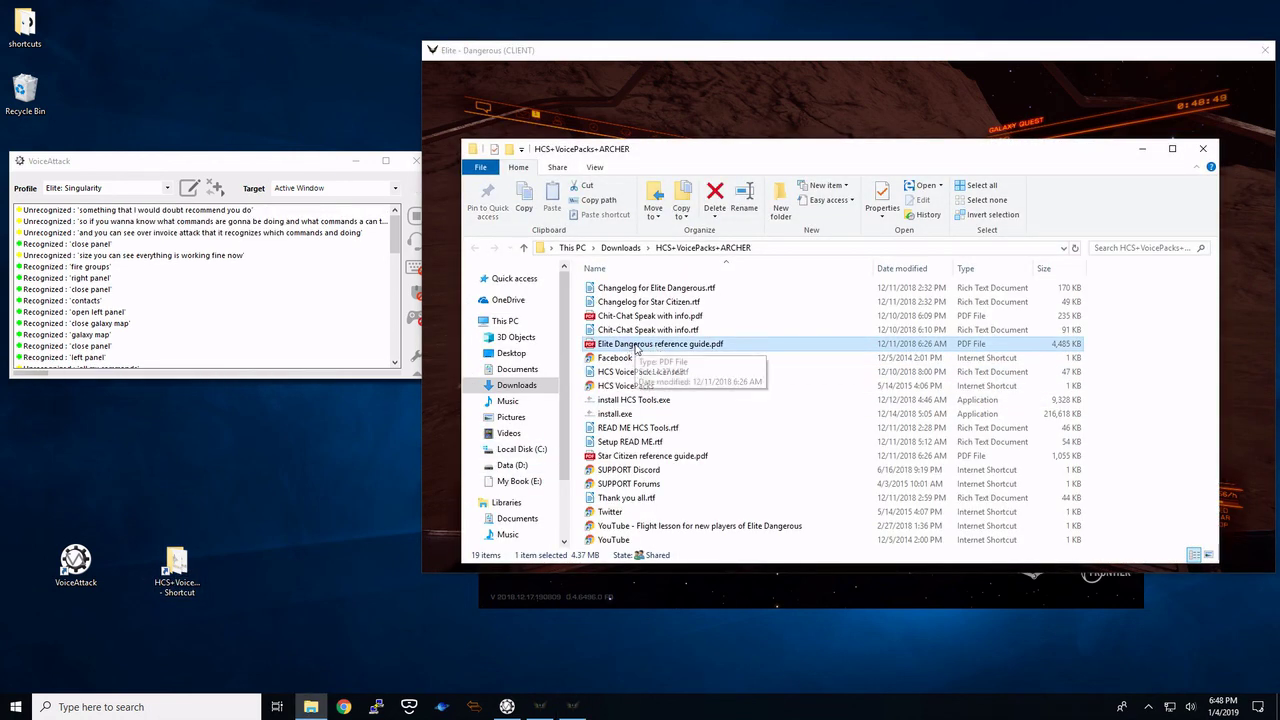
{"action": "double_click", "coordinate": [638, 347]}
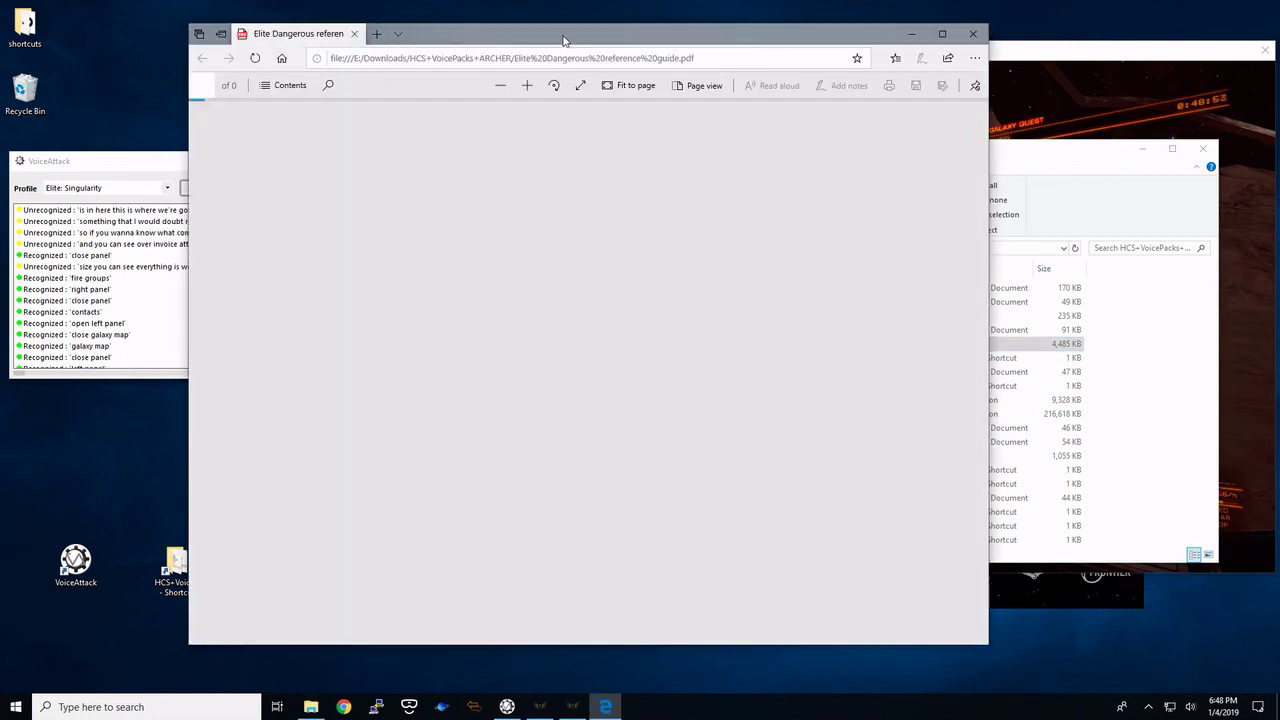
{"action": "left_click_drag", "start_coordinate": [563, 40], "coordinate": [635, 32]}
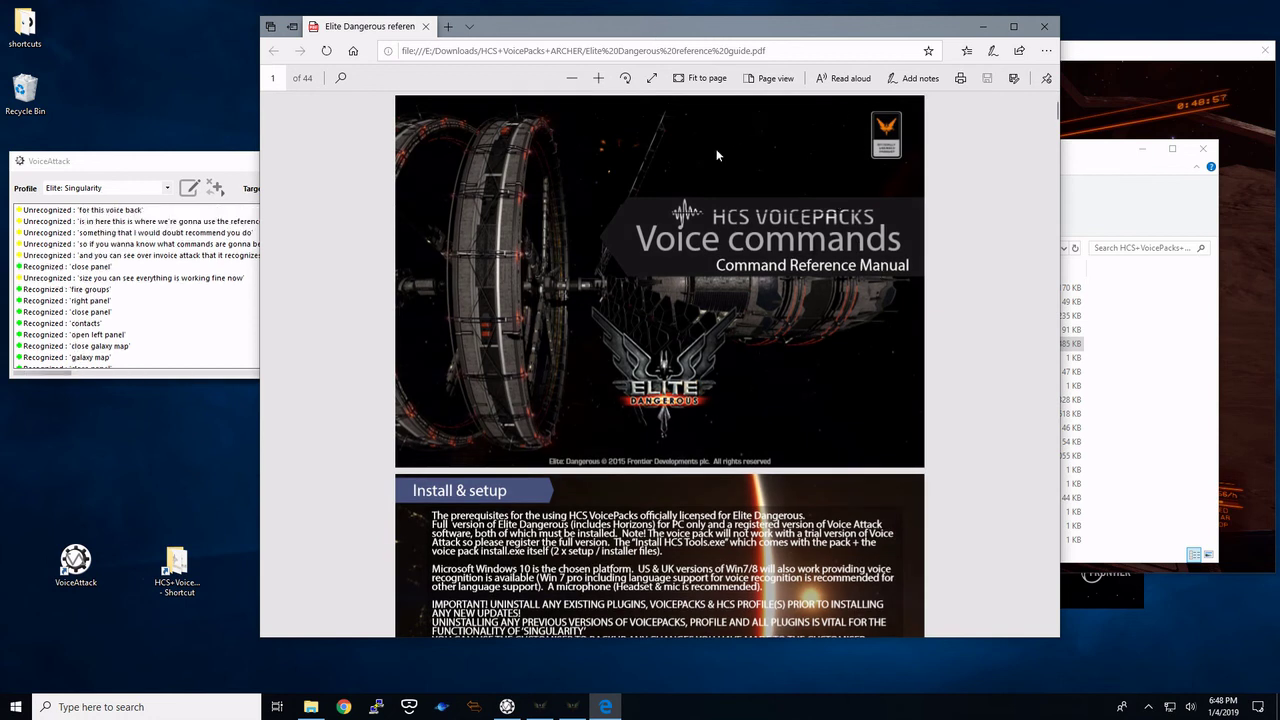
- Read the guide's setup, introduction, docking, and flight and jump command pages, and close the guide to return to the game
{"action": "scroll", "coordinate": [787, 313], "scroll_direction": "down", "scroll_amount": 5}
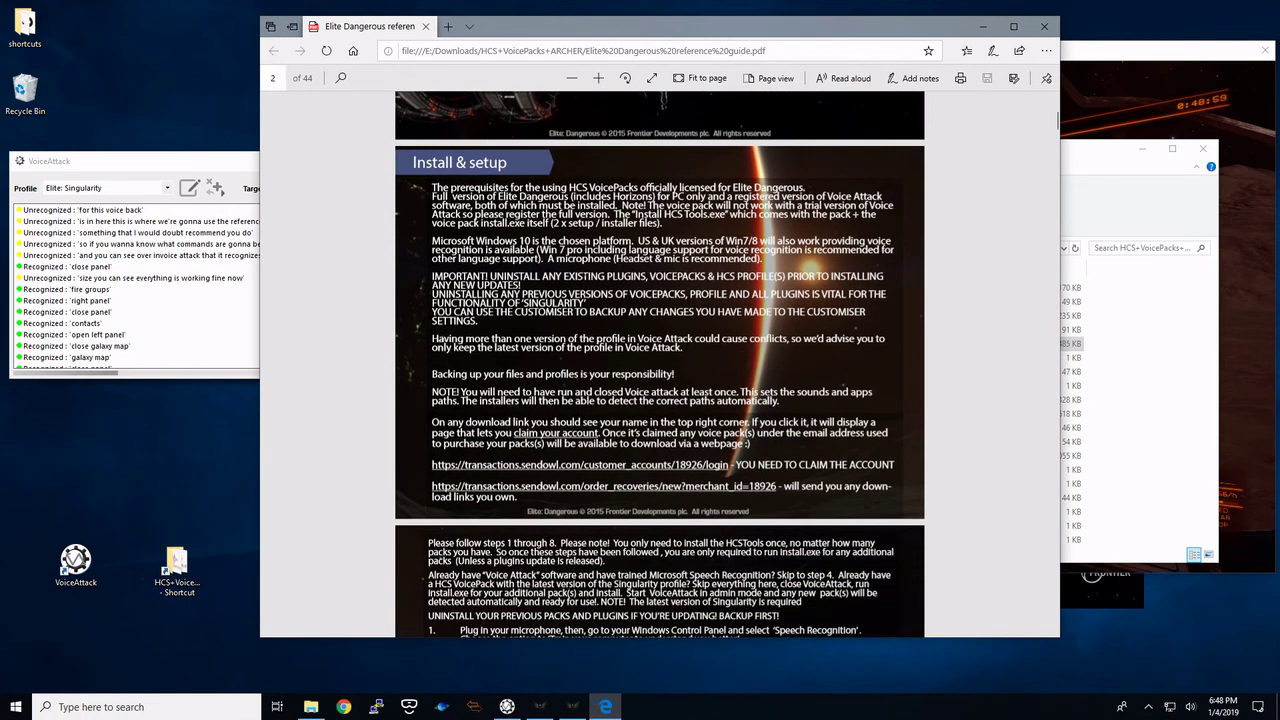
{"action": "scroll", "coordinate": [660, 364], "scroll_direction": "down", "scroll_amount": 8}
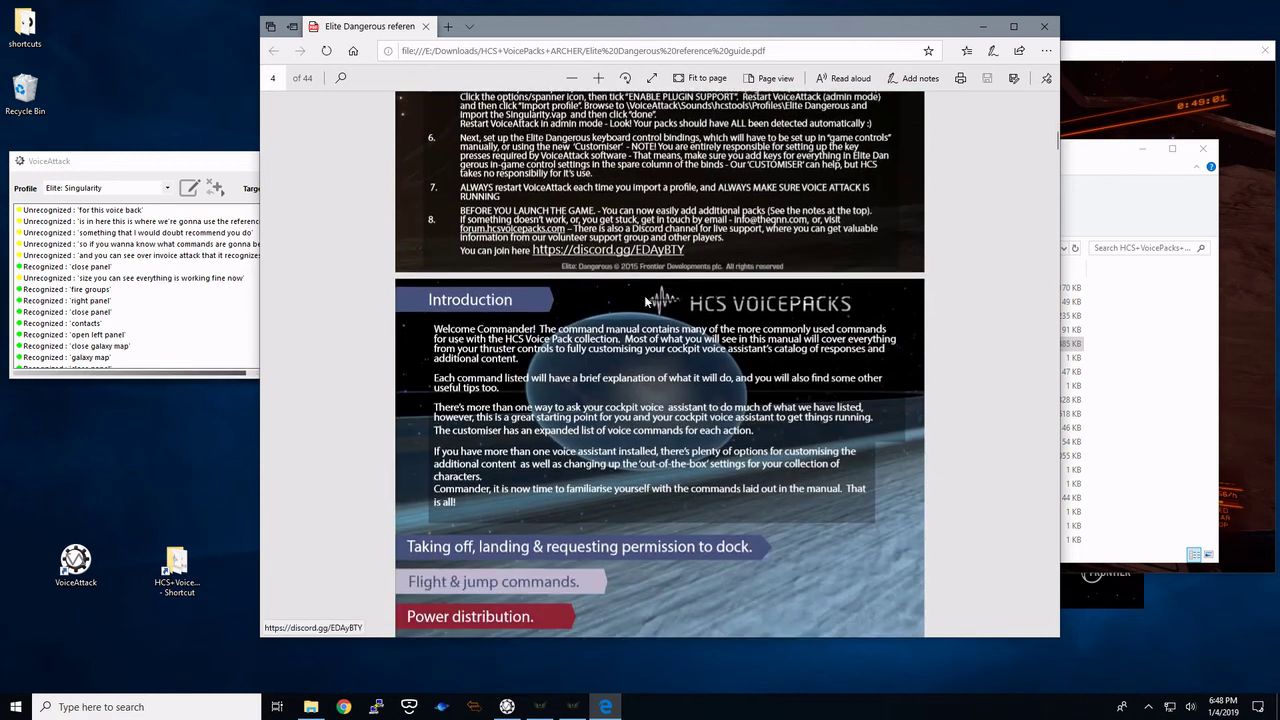
{"action": "scroll", "coordinate": [645, 268], "scroll_direction": "down", "scroll_amount": 3}
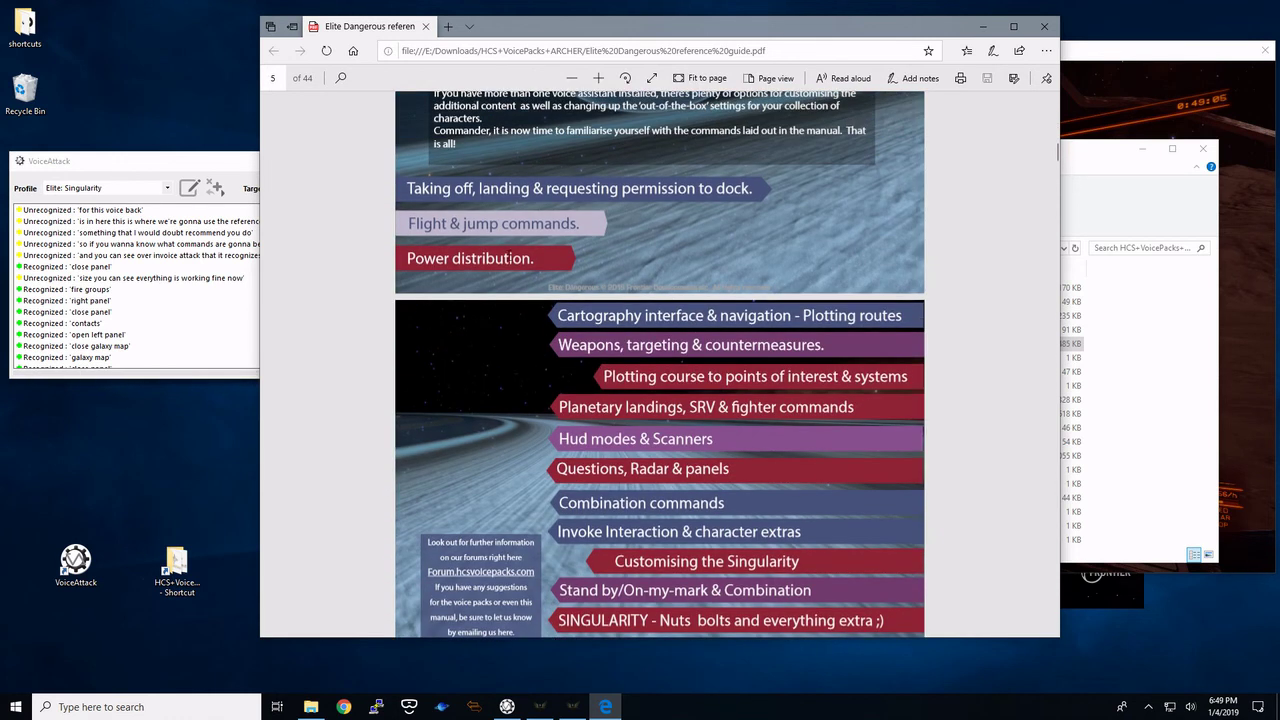
{"action": "scroll", "coordinate": [617, 378], "scroll_direction": "down", "scroll_amount": 2}
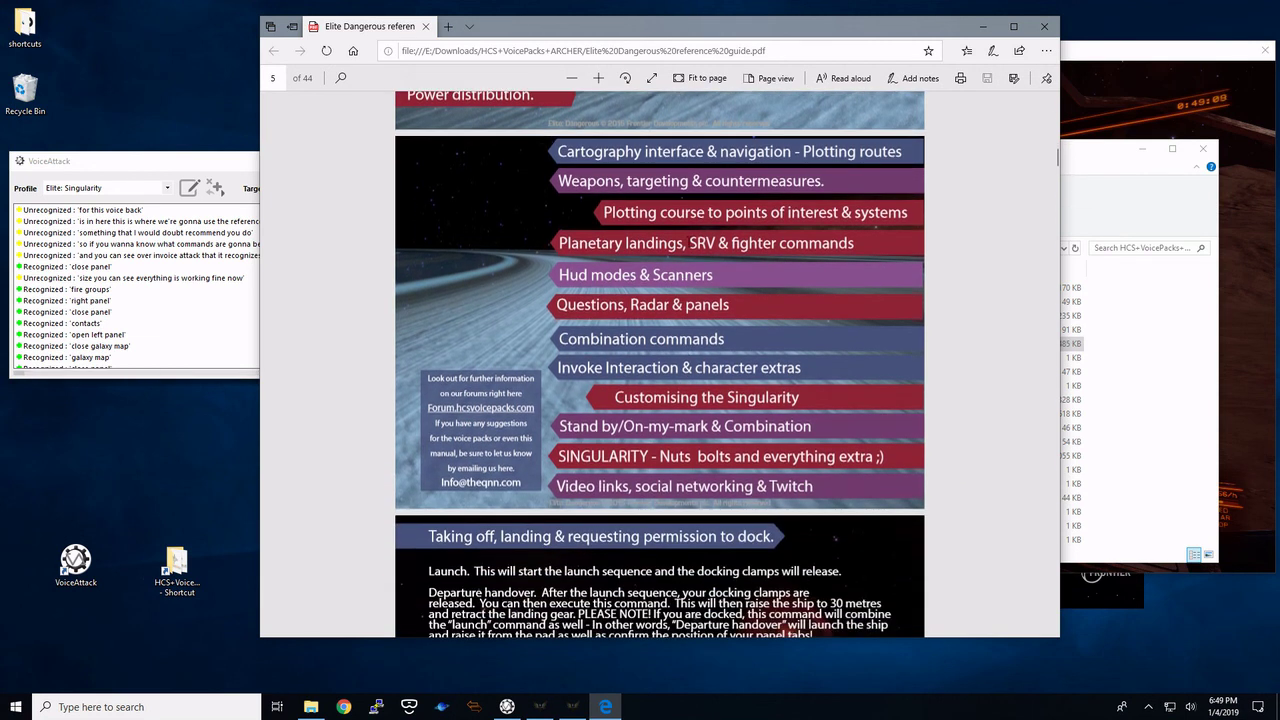
{"action": "scroll", "coordinate": [686, 266], "scroll_direction": "down", "scroll_amount": 5}
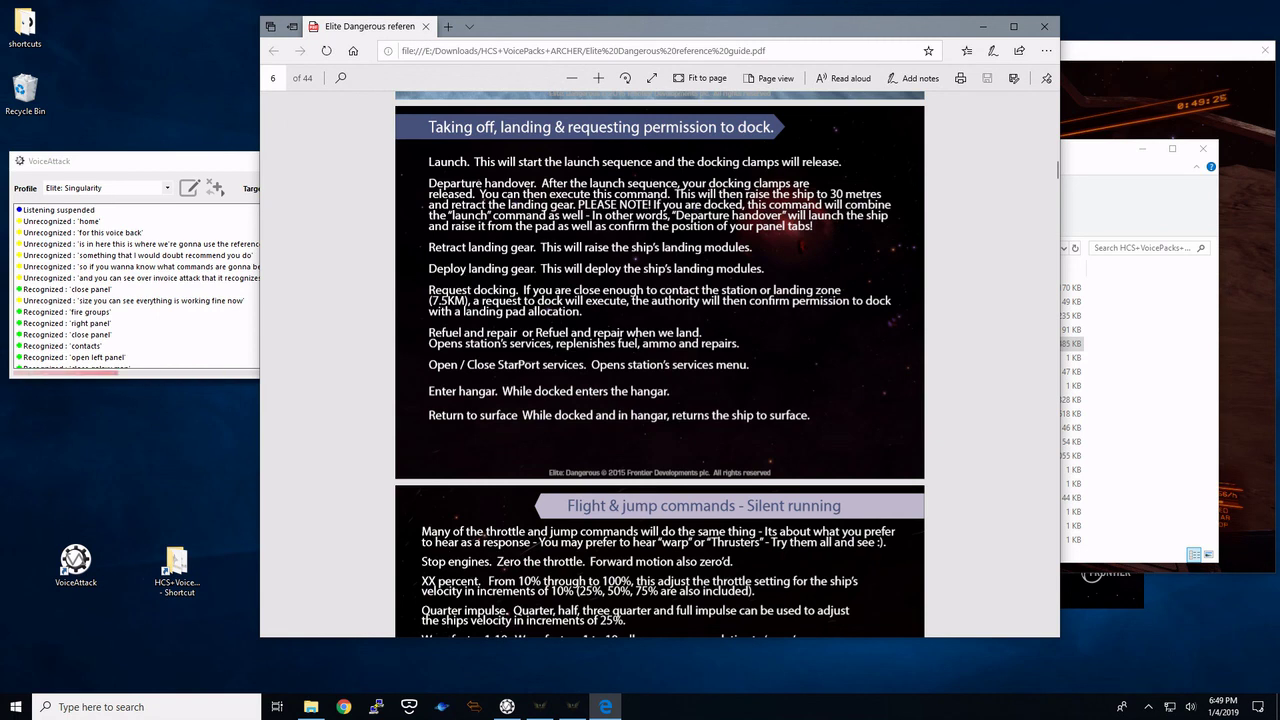
{"action": "scroll", "coordinate": [630, 286], "scroll_direction": "down", "scroll_amount": 2}
{"action": "scroll", "coordinate": [657, 251], "scroll_direction": "down", "scroll_amount": 2}
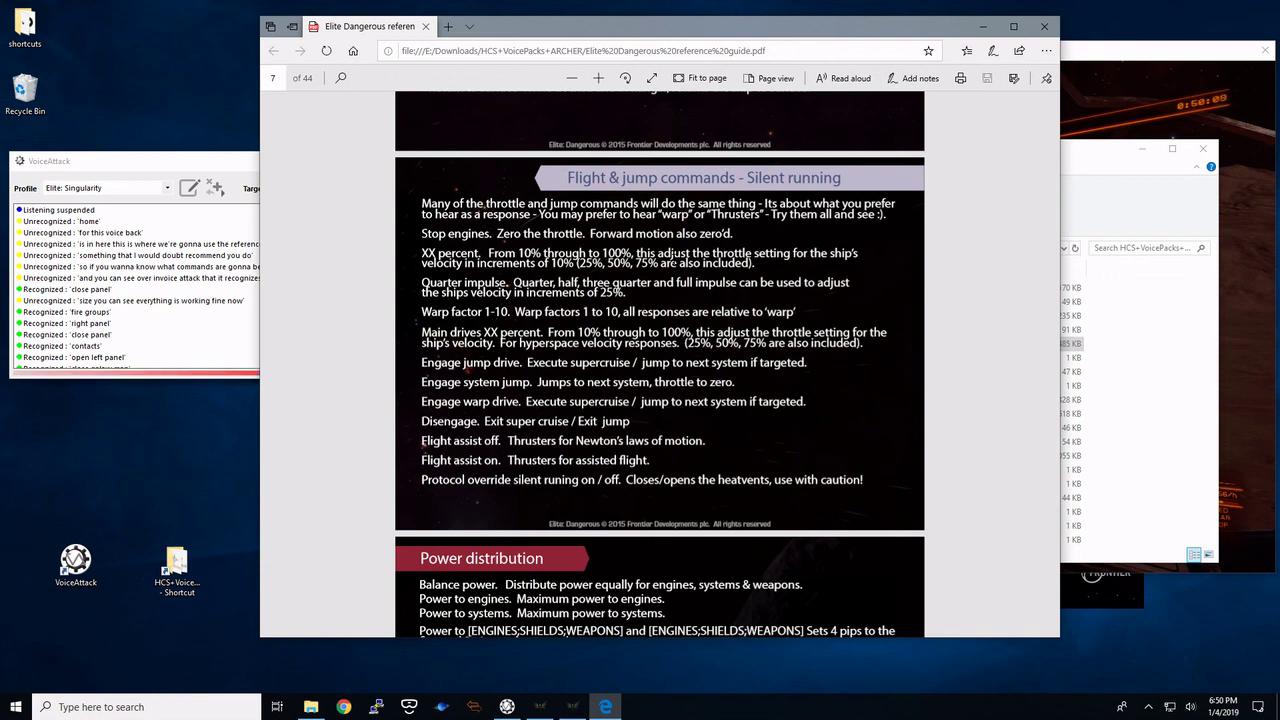
{"action": "key", "text": "alt+F4"}
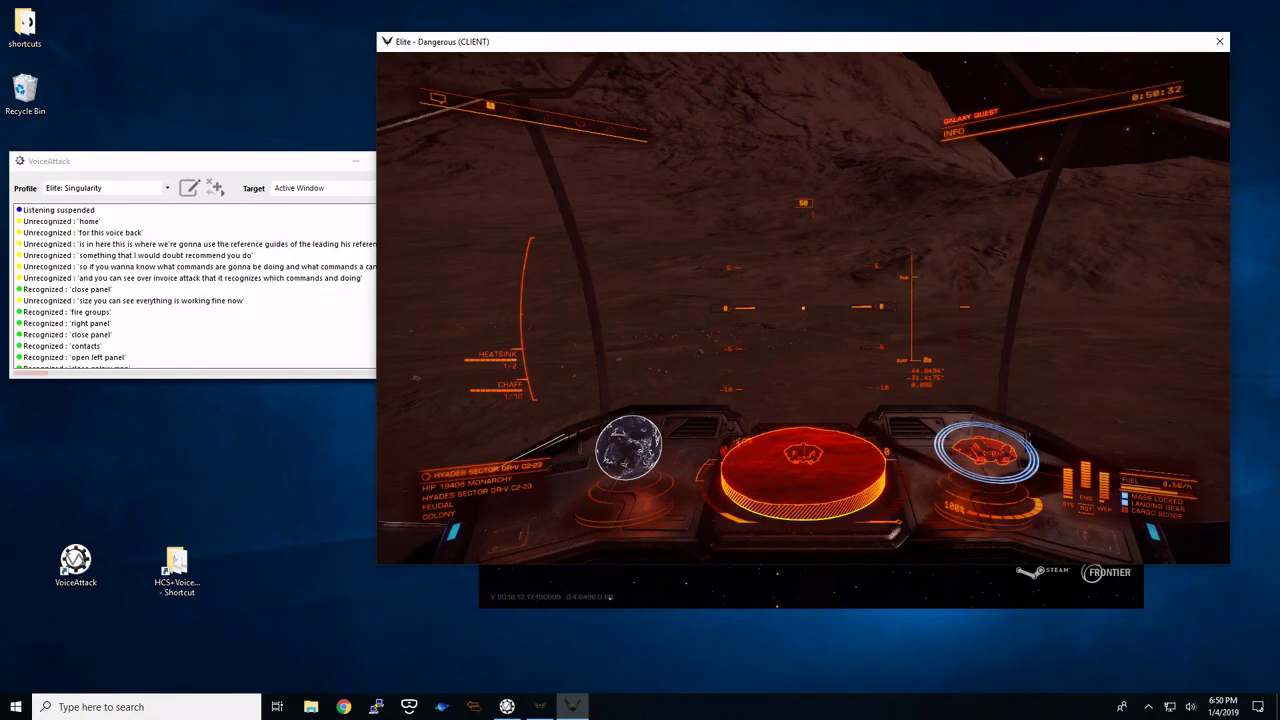